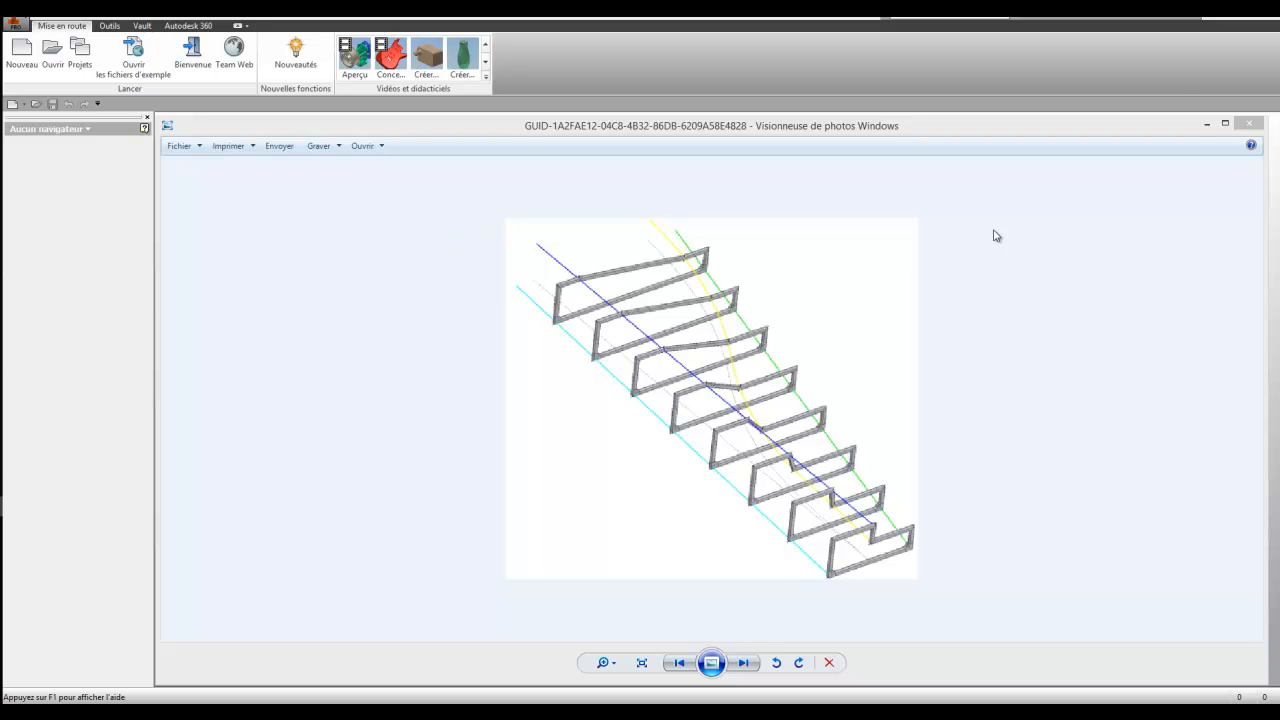
Close the reference picture, create a new part from the standard template and save it as "ma pièce".
left_click(1204, 123)
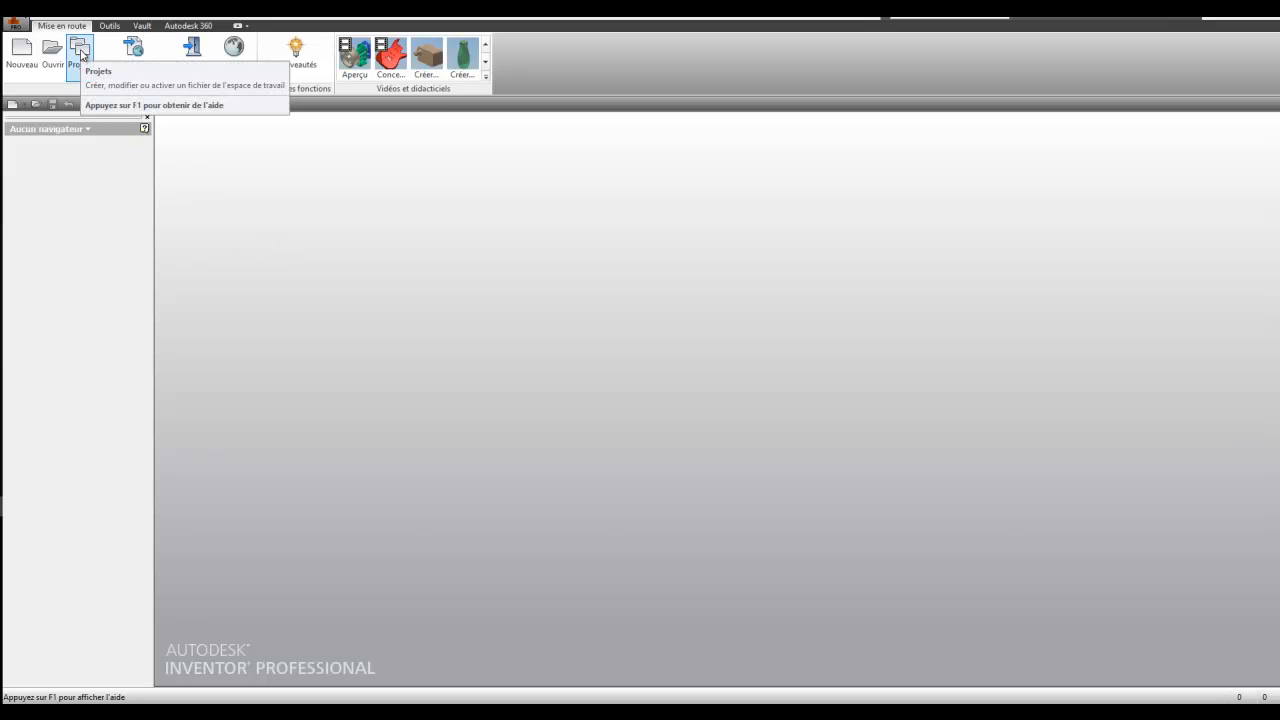
left_click(24, 58)
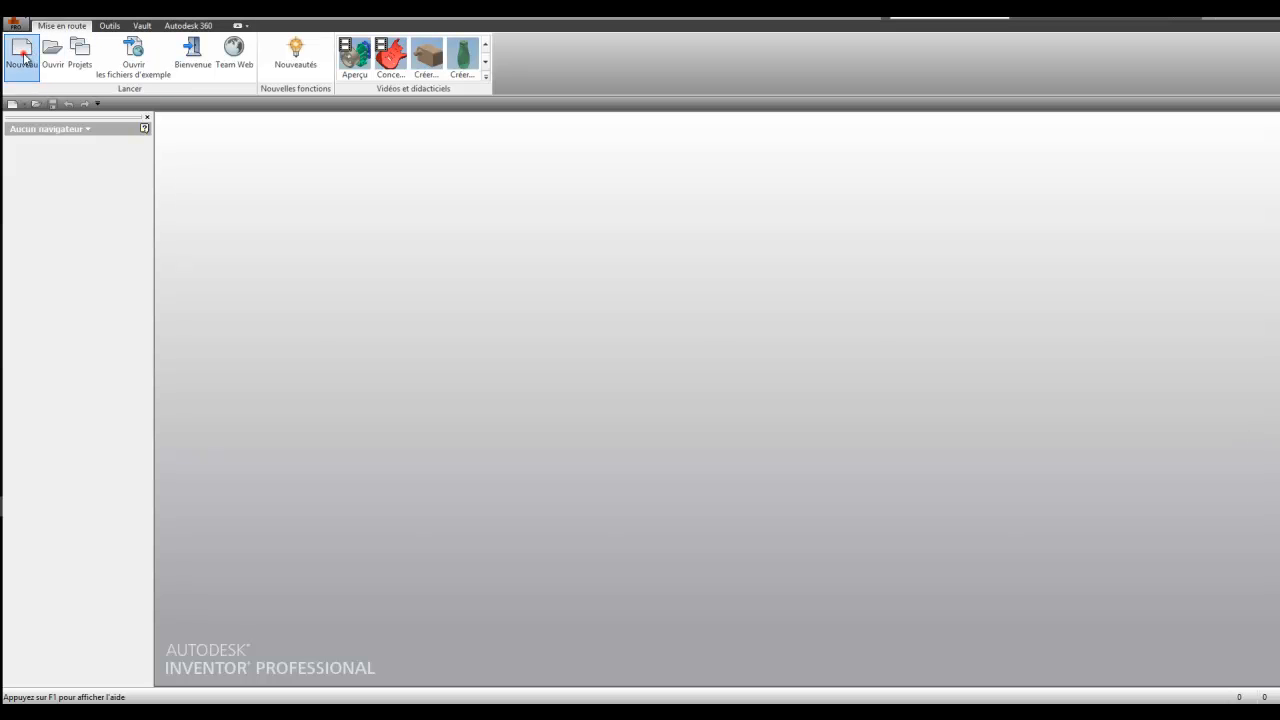
double_click(326, 222)
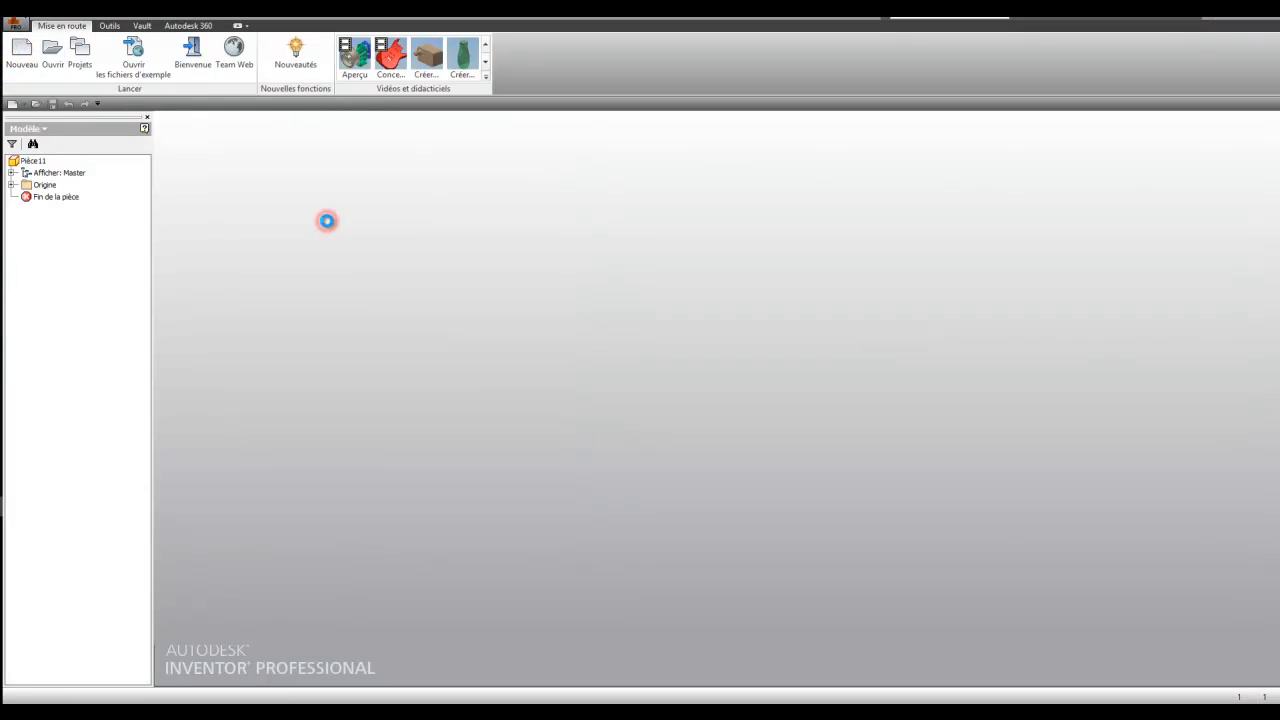
left_click(53, 104)
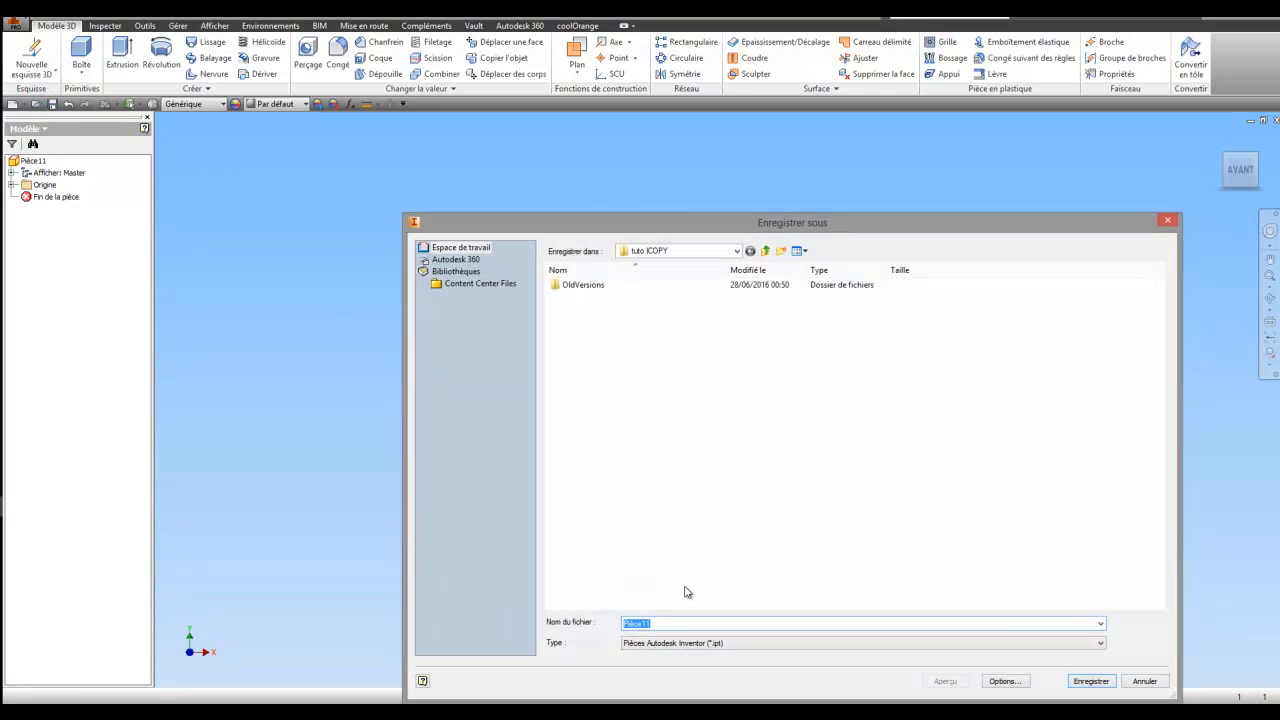
type("ma p")
left_click(1082, 680)
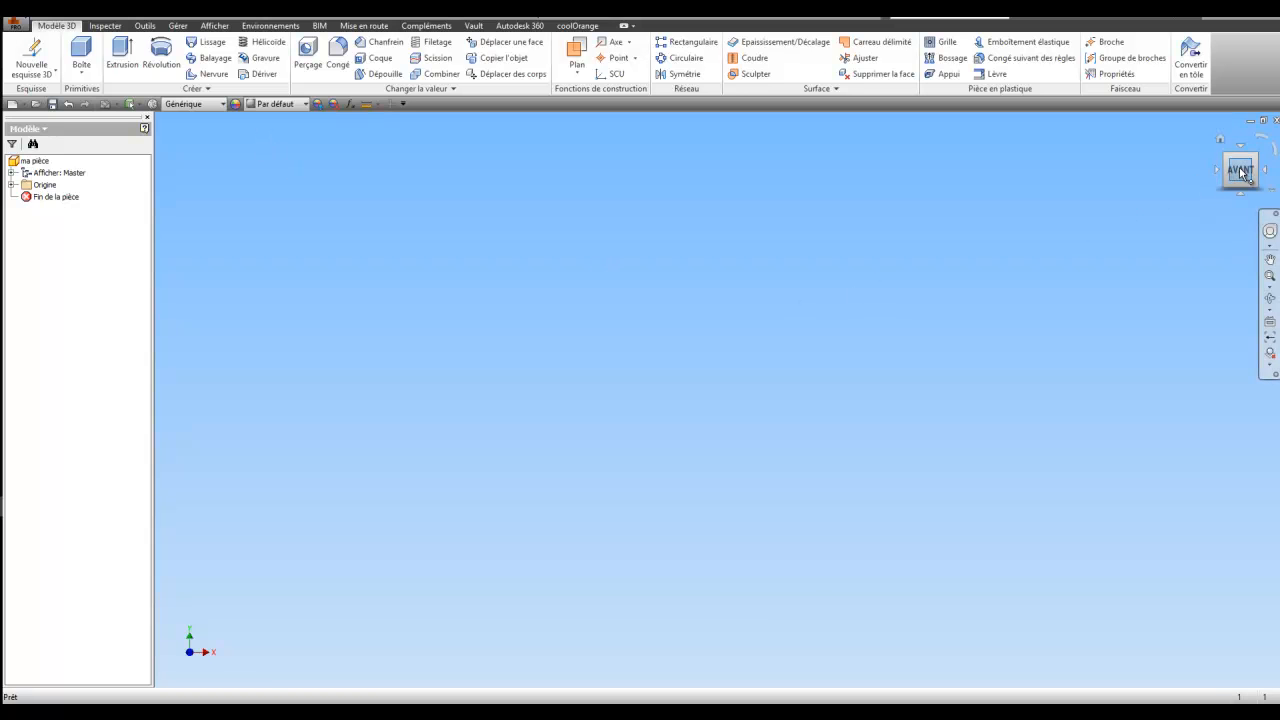
Start a new 2D sketch on the XY origin plane.
left_click(1270, 297)
left_click_drag(871, 369, 820, 393)
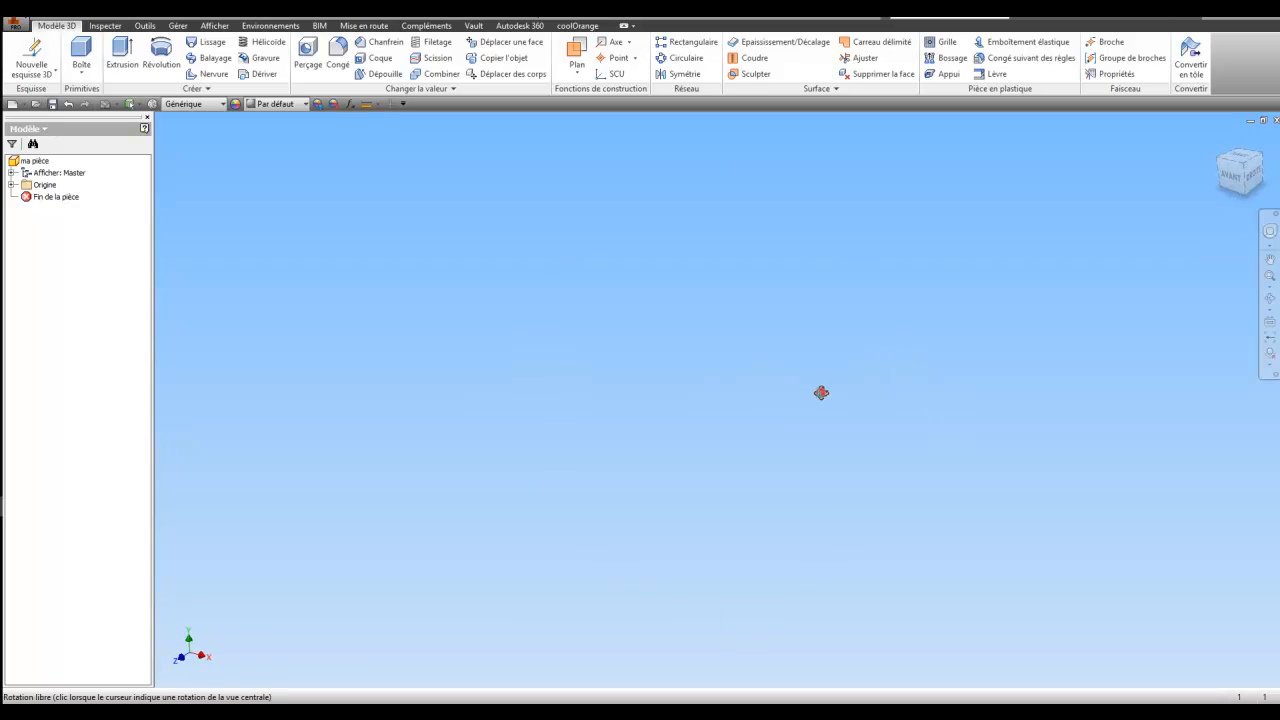
right_click(738, 341)
left_click(668, 341)
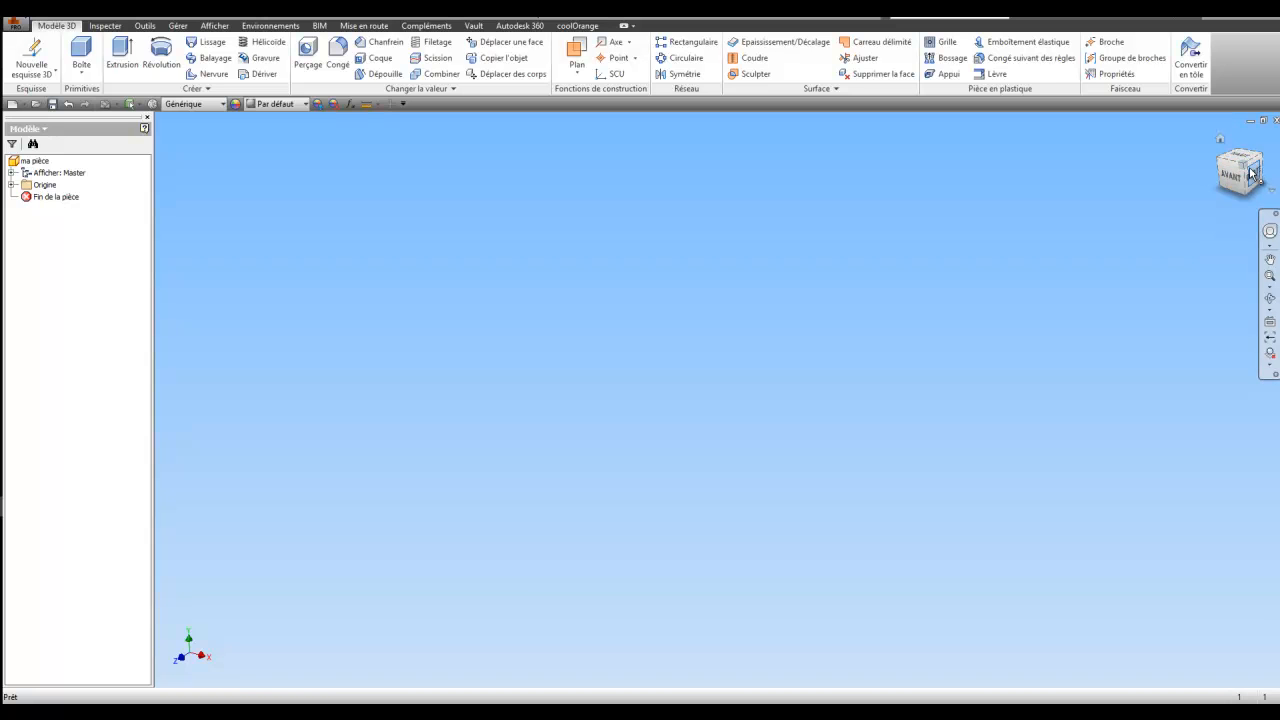
left_click(1258, 175)
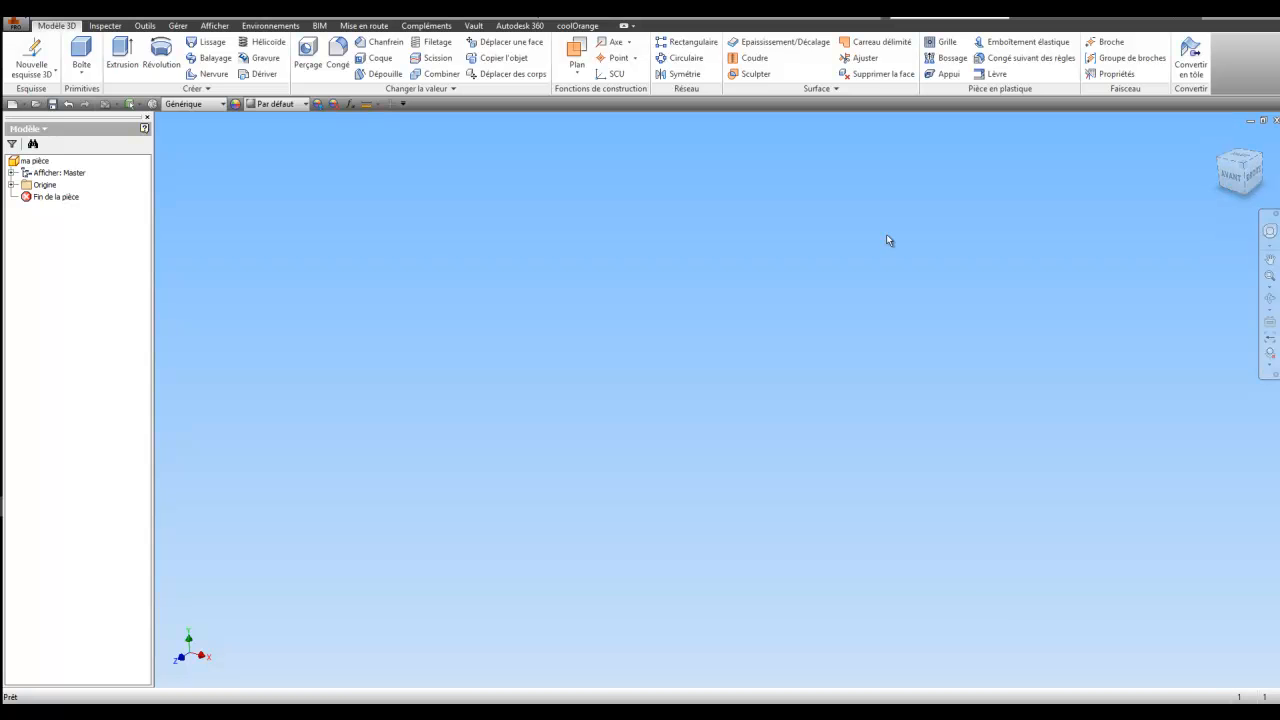
left_click(11, 185)
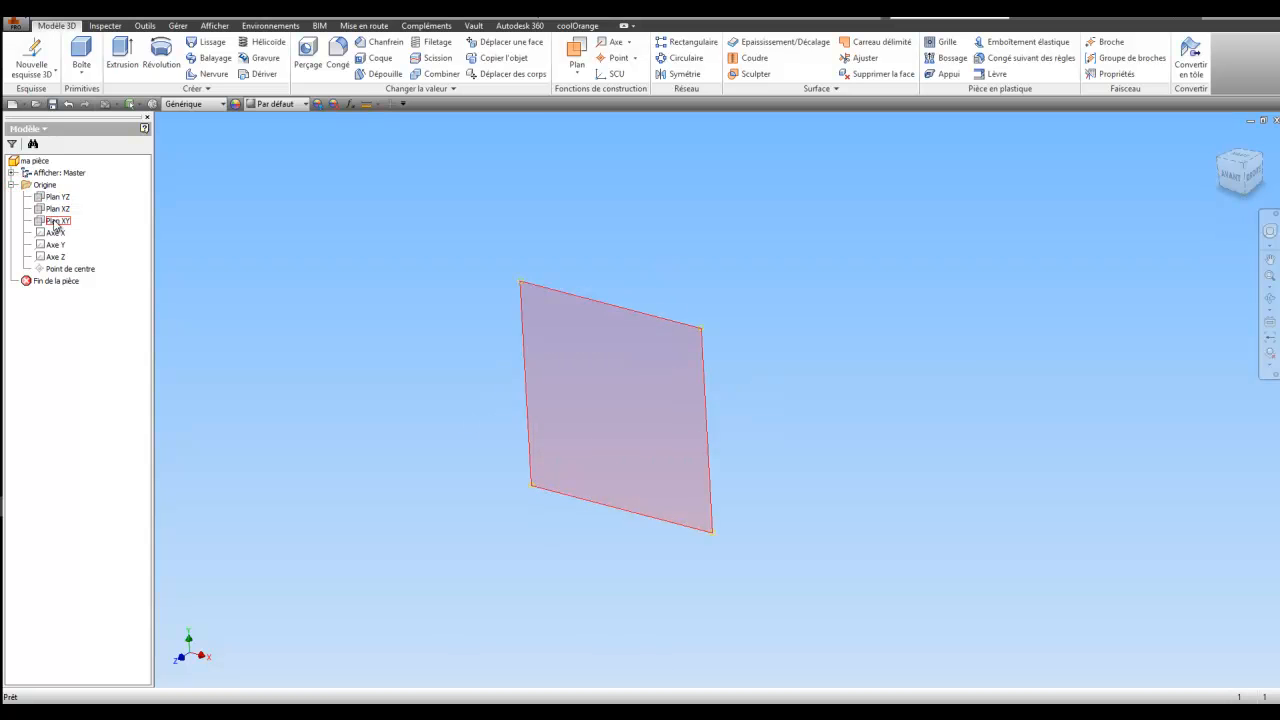
right_click(55, 224)
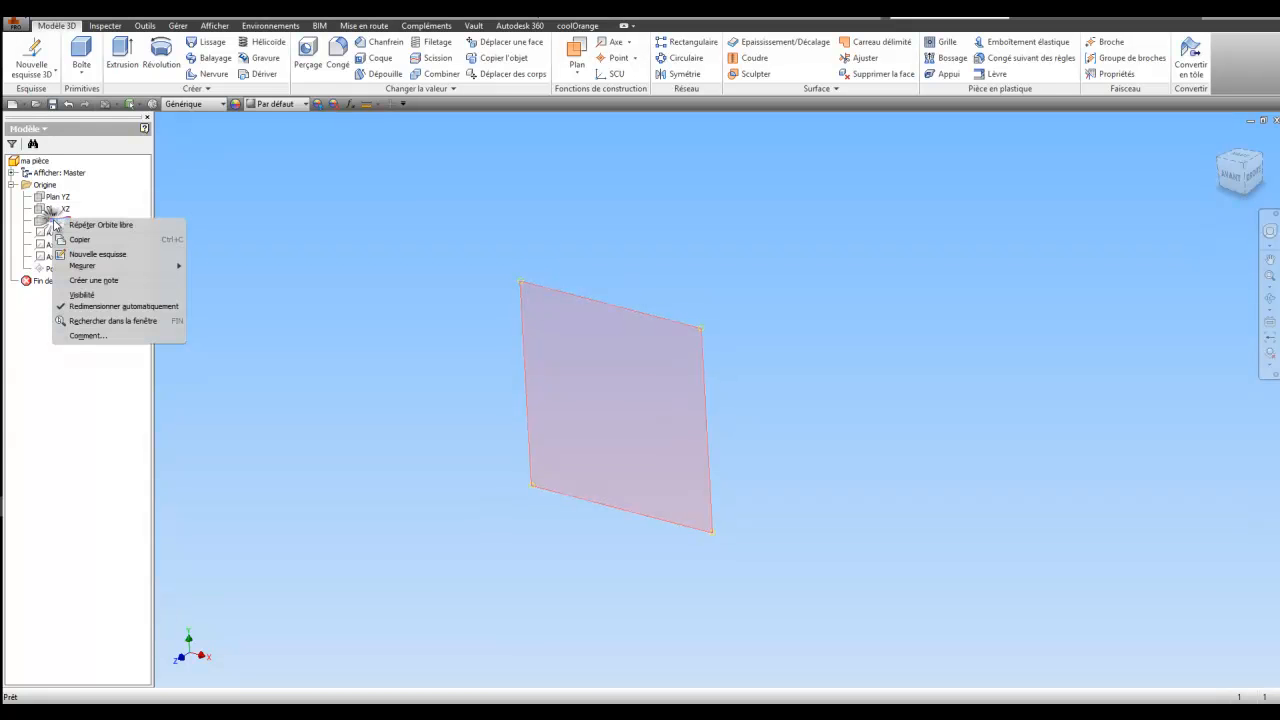
left_click(97, 252)
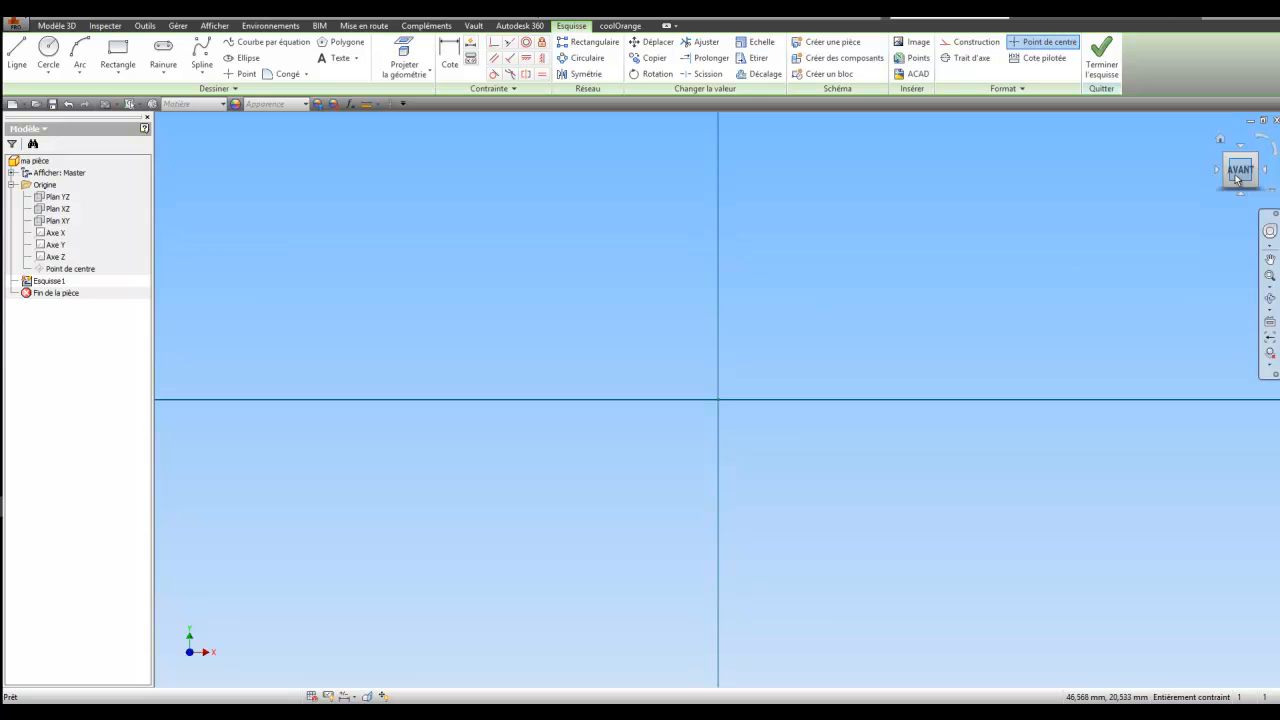
Draw a closed triangle of three lines with its base on the horizontal axis and its apex on the vertical axis.
left_click(17, 52)
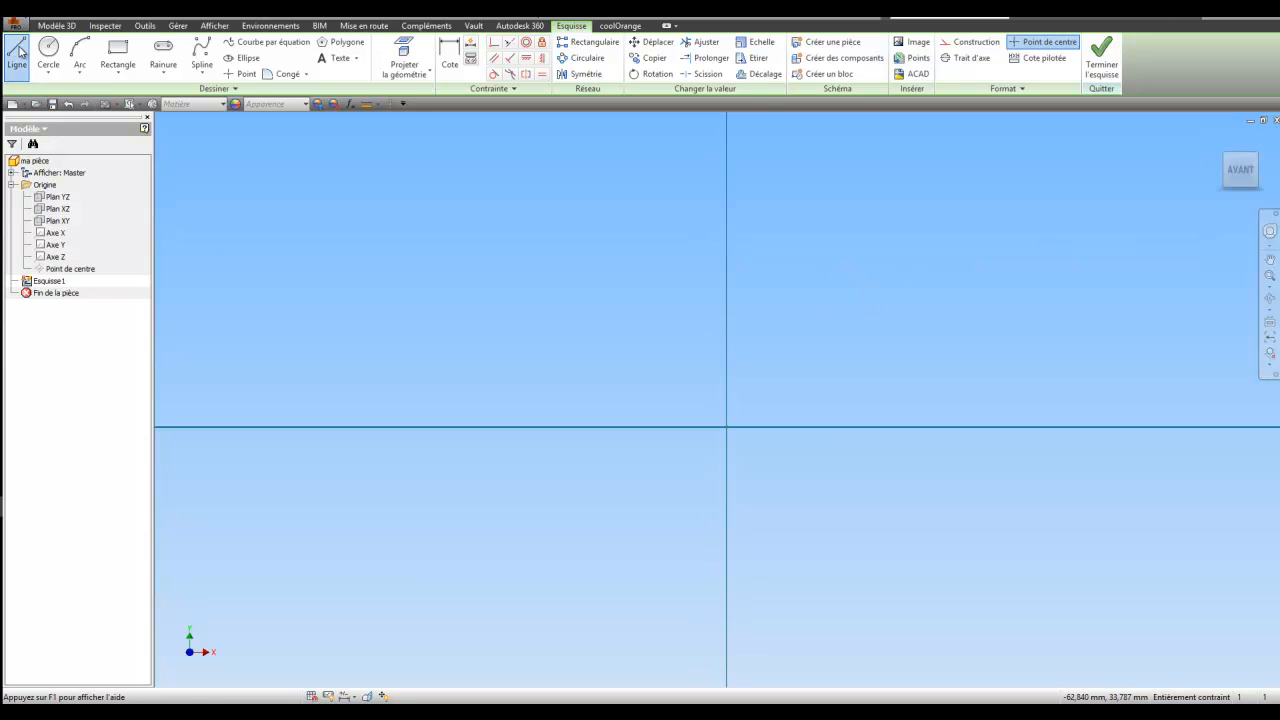
left_click(519, 427)
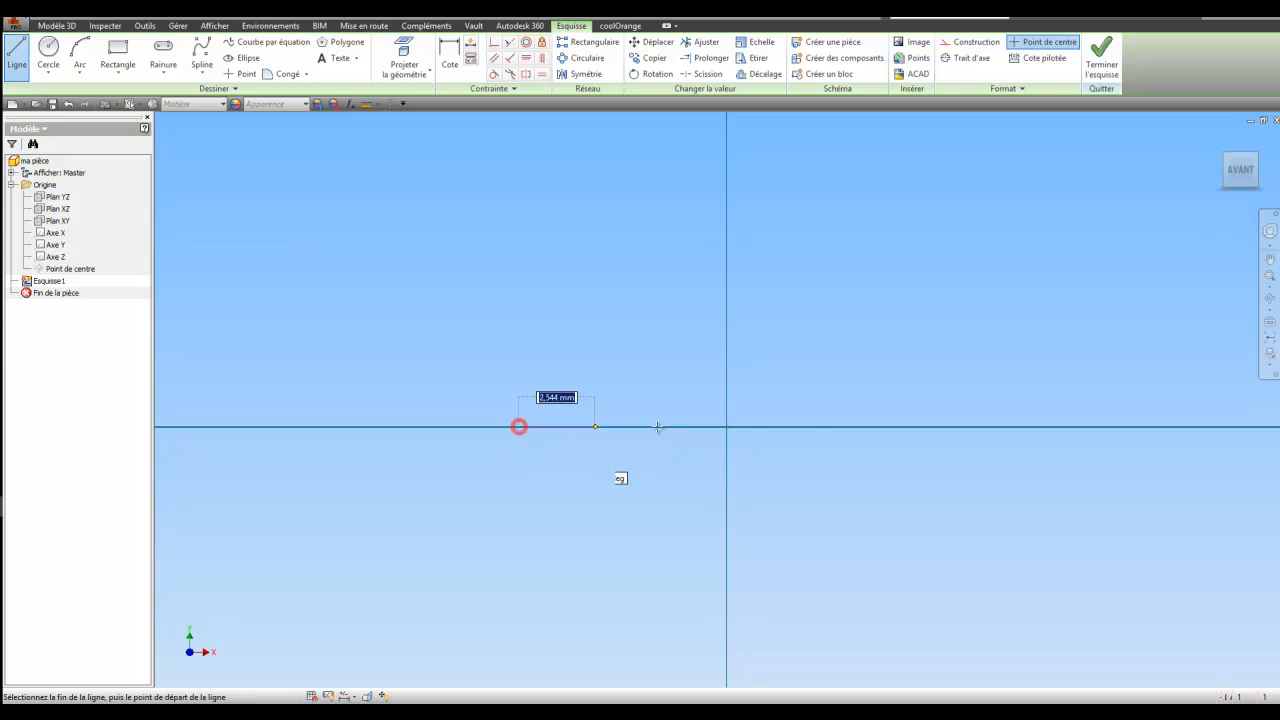
left_click(922, 427)
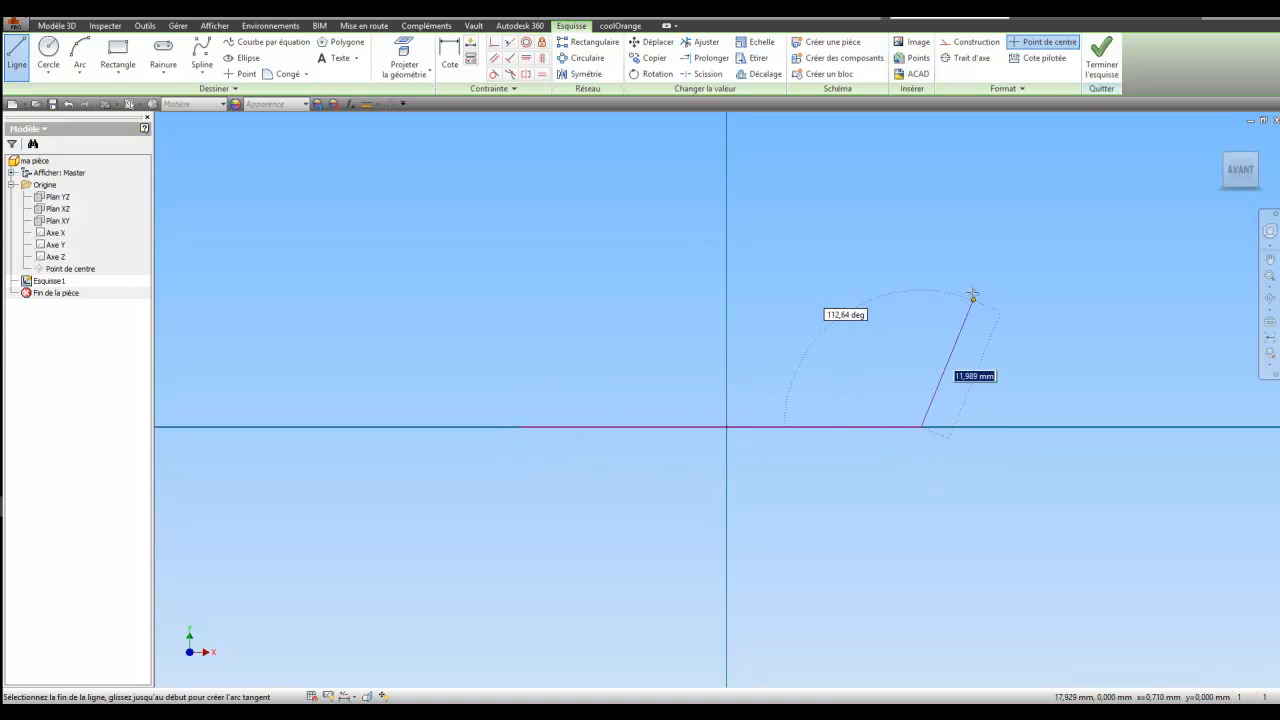
scroll(751, 189, "up", 1)
middle_click_drag(751, 189, 730, 322)
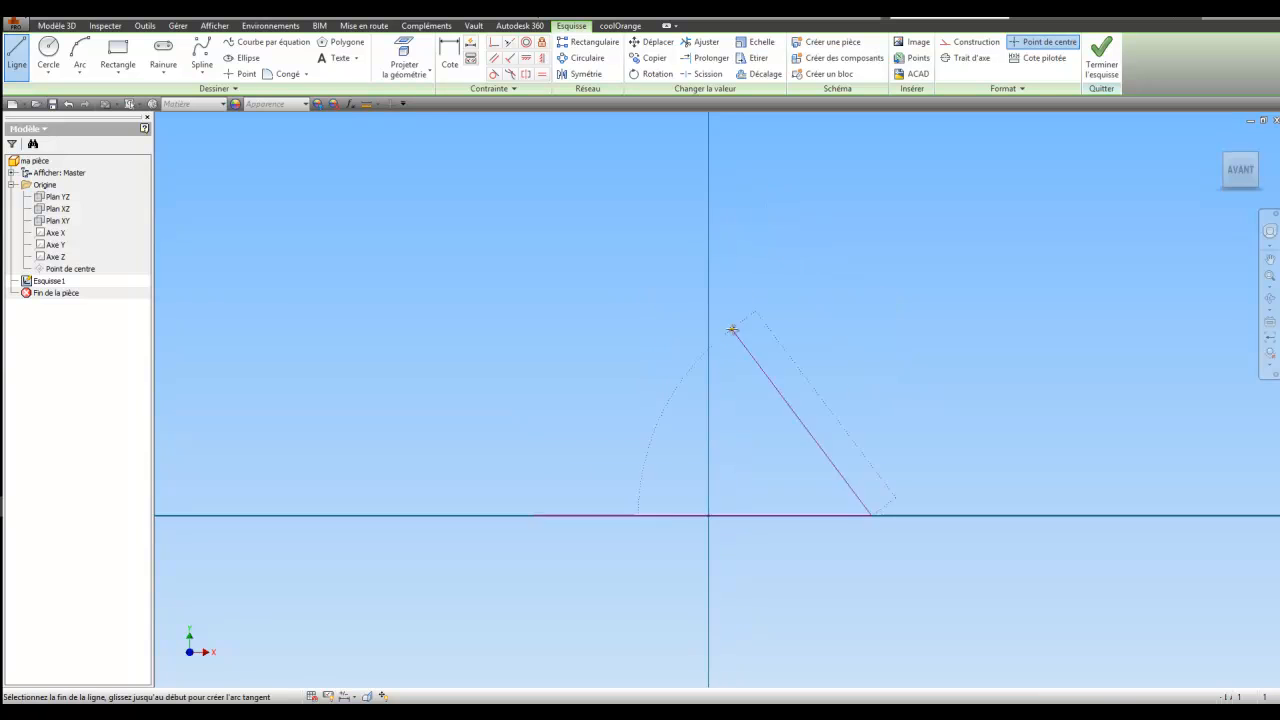
left_click(709, 169)
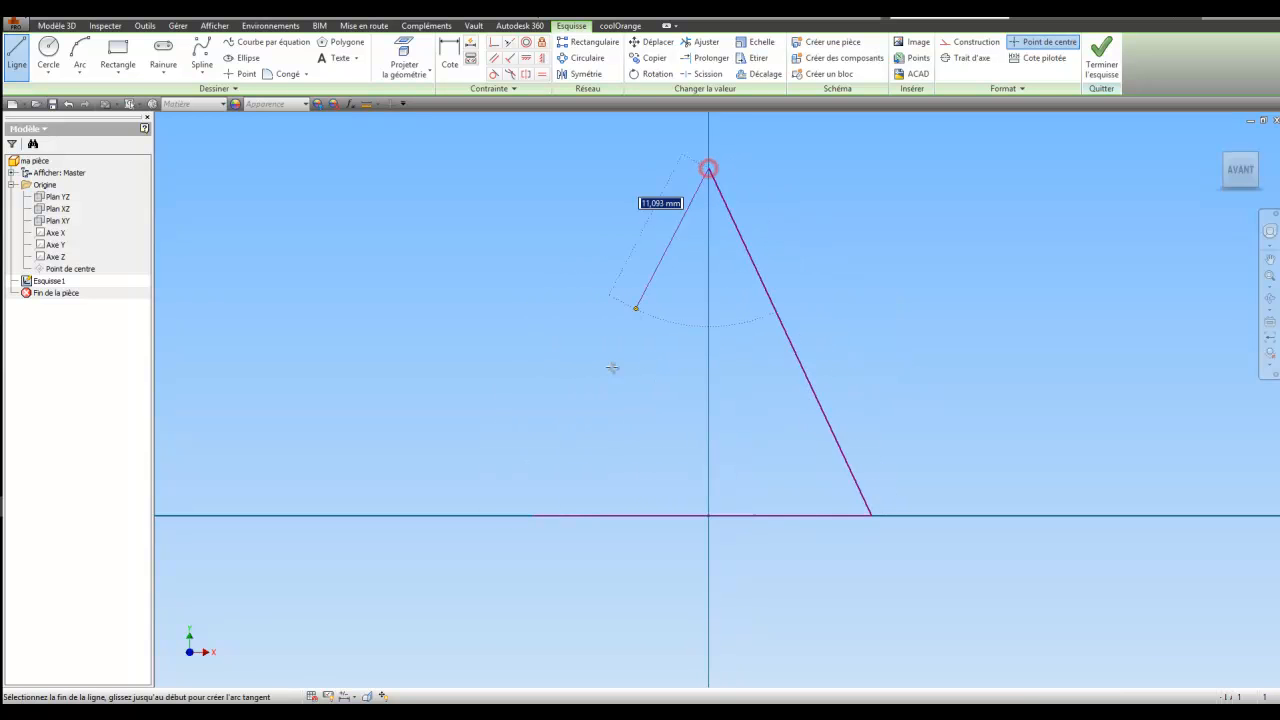
left_click(535, 516)
right_click(520, 328)
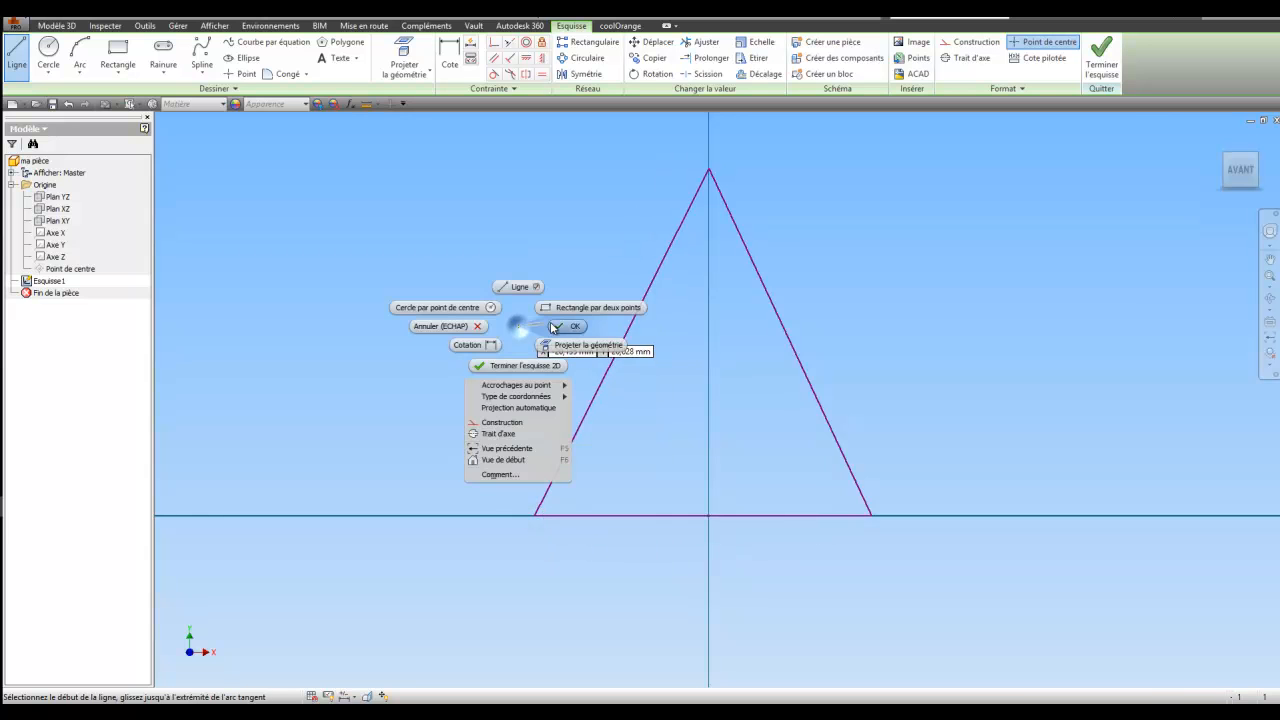
left_click(555, 331)
Enlarge the triangle by moving its base corners outward along the horizontal axis and its apex up the vertical axis, and finish the sketch.
left_click_drag(534, 515, 414, 517)
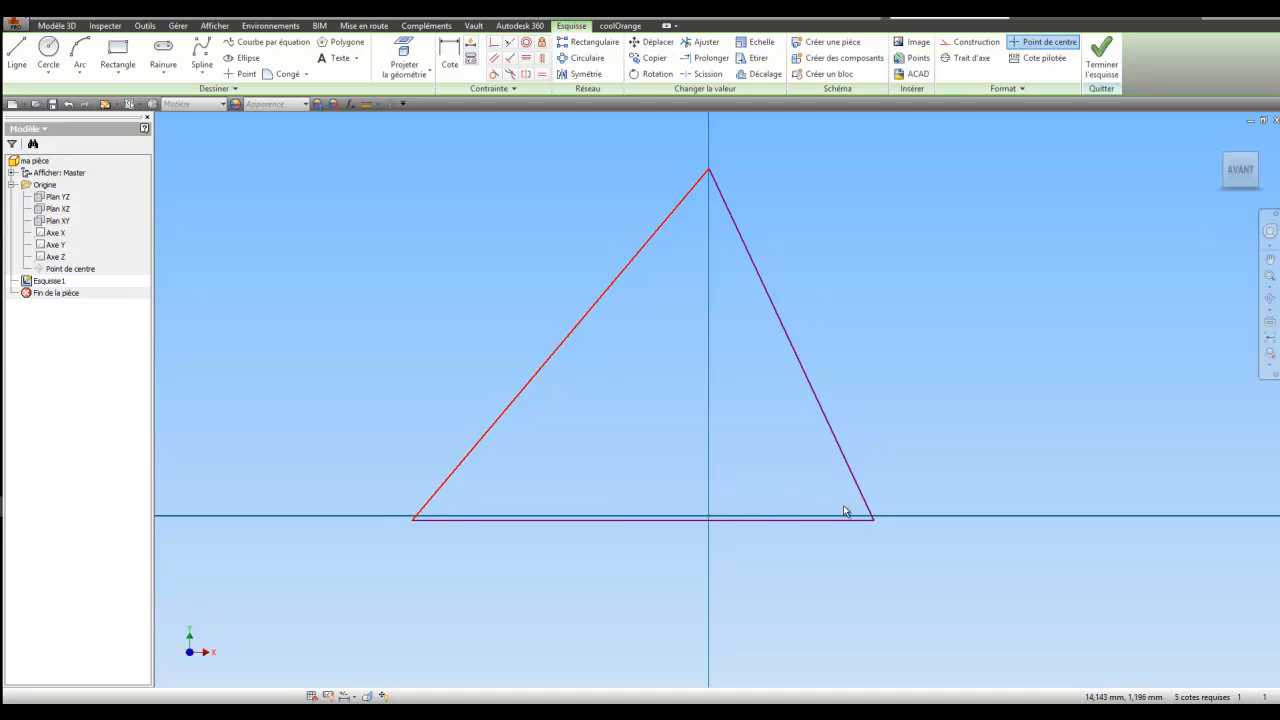
left_click_drag(874, 519, 972, 517)
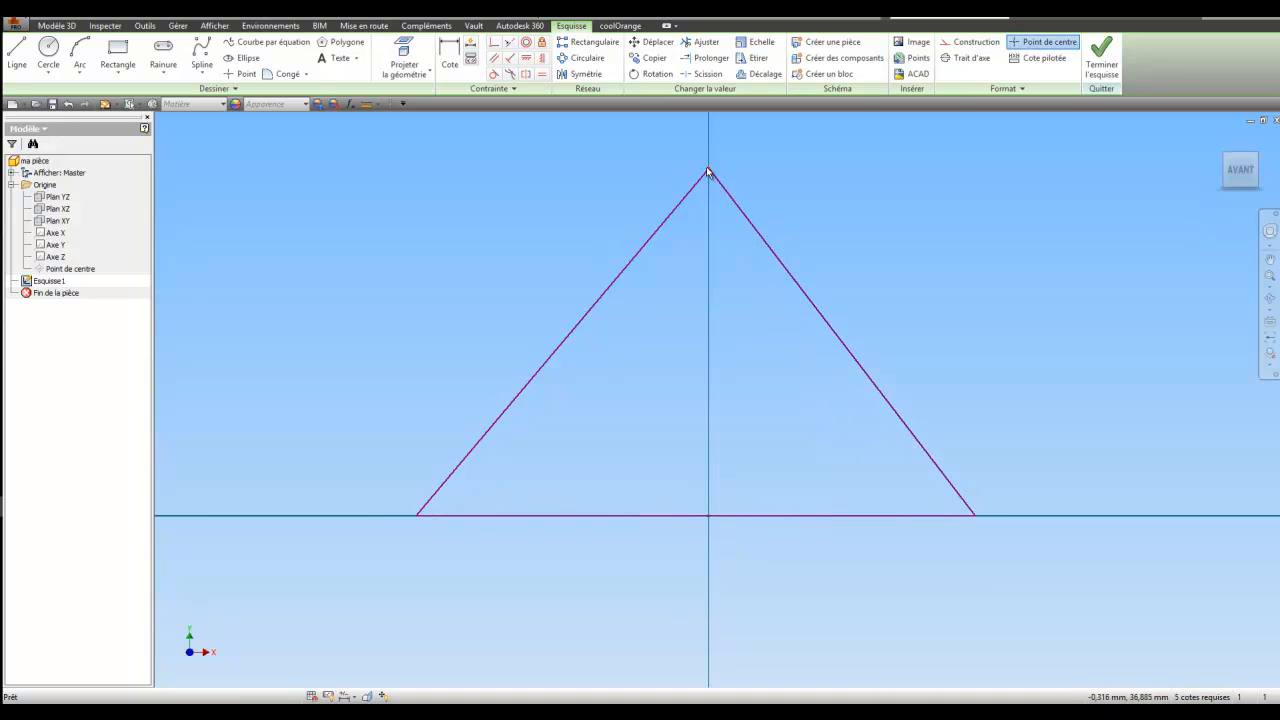
left_click_drag(708, 172, 708, 212)
scroll(760, 277, "down", 10)
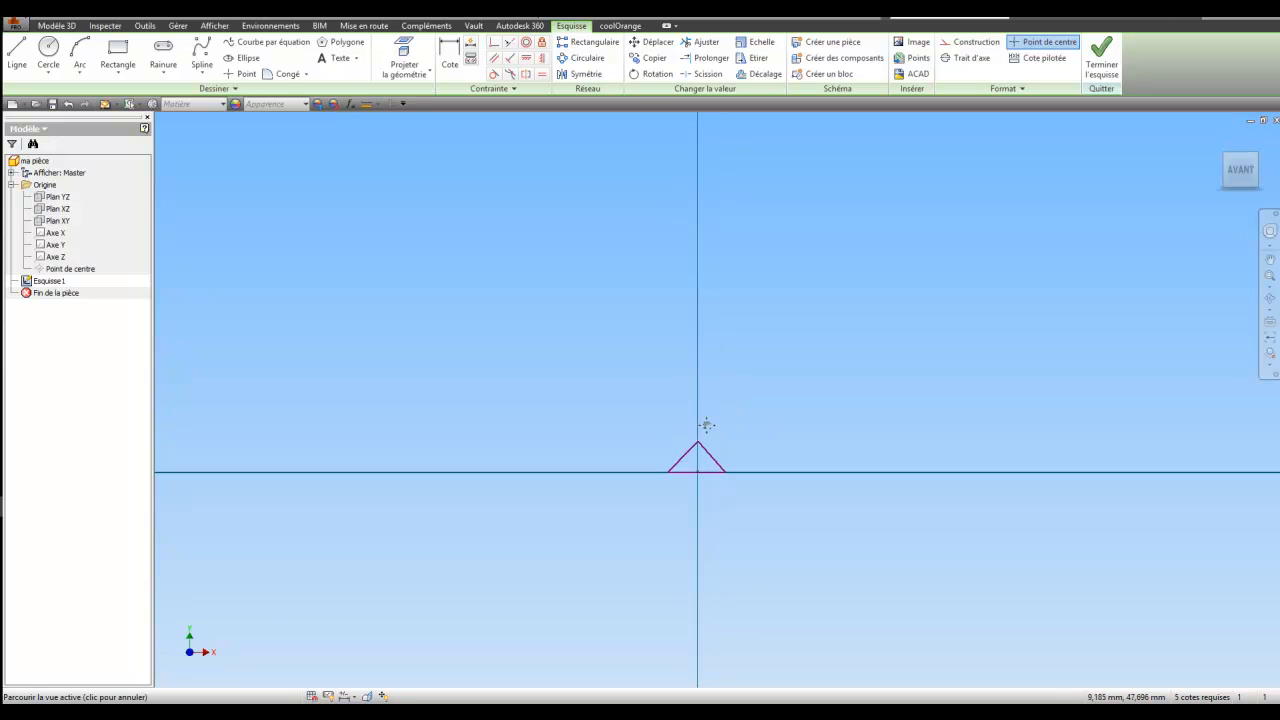
left_click_drag(697, 444, 697, 206)
scroll(726, 423, "up", 5)
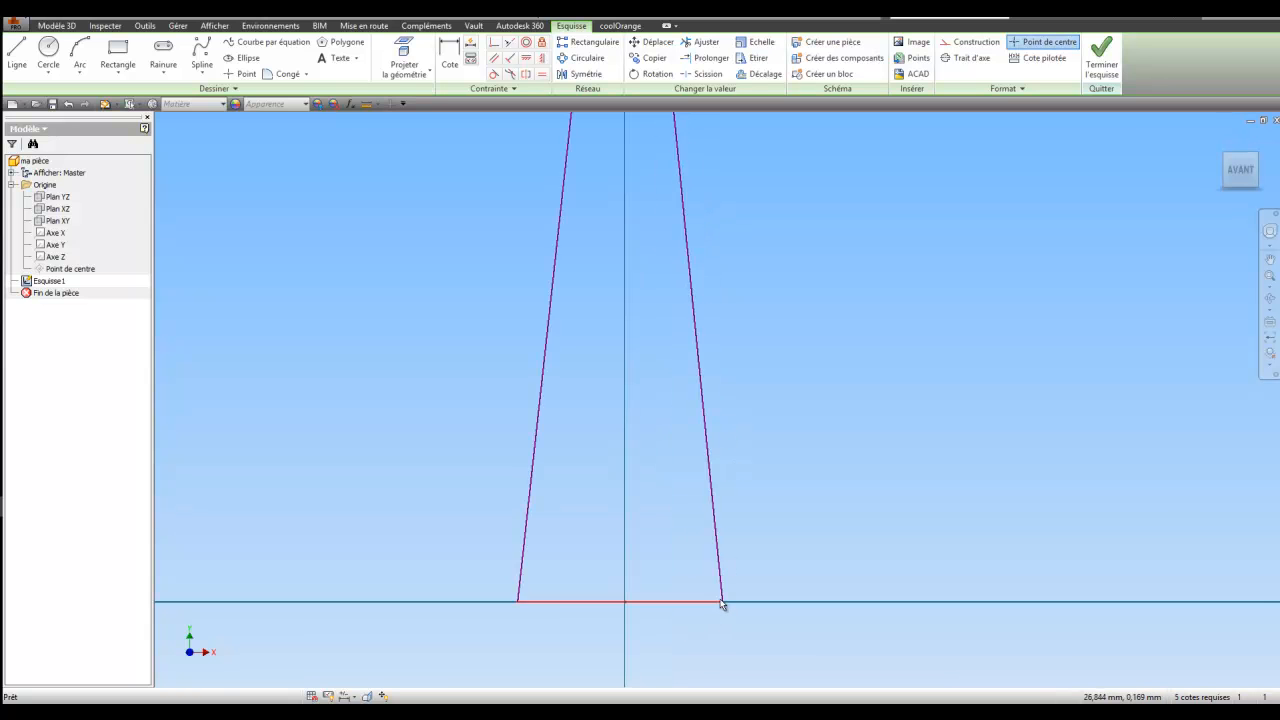
left_click_drag(723, 603, 1228, 604)
scroll(1100, 612, "down", 10)
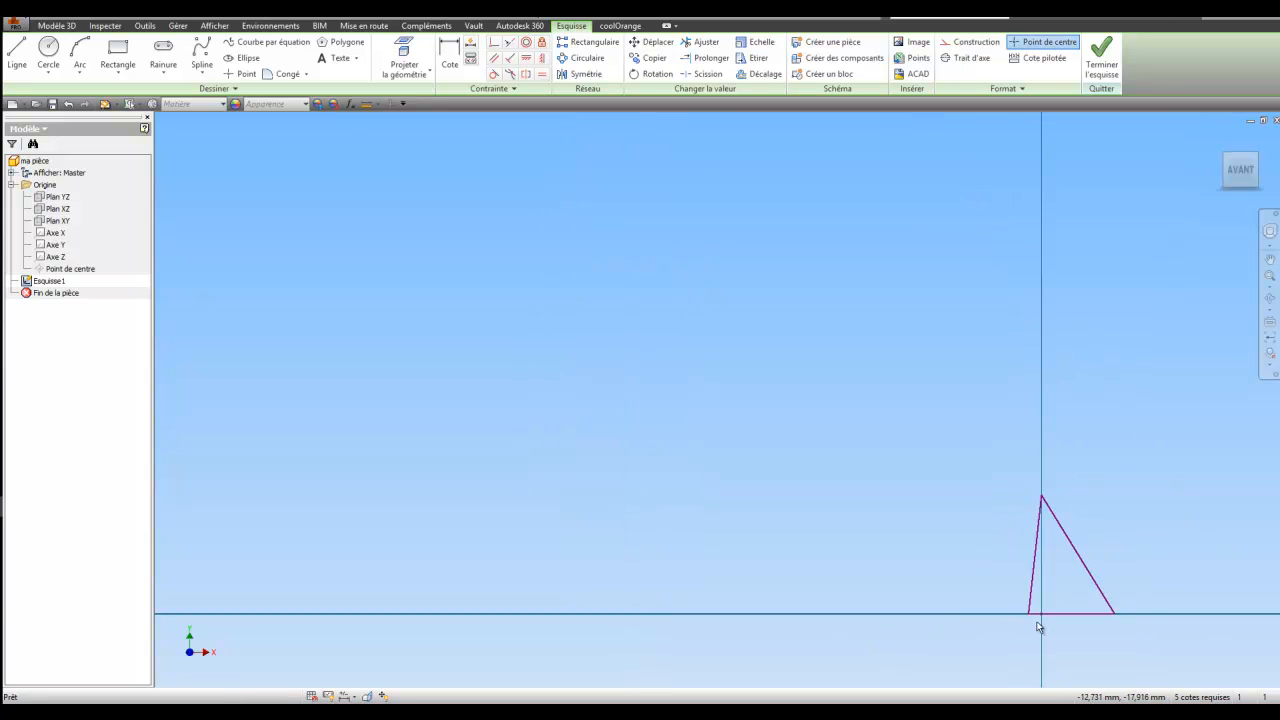
left_click_drag(1030, 613, 870, 613)
left_click_drag(1042, 494, 1042, 304)
mouse_move(968, 326)
middle_mouse_down()
mouse_move(780, 340)
mouse_move(684, 328)
middle_mouse_up()
left_click(1112, 50)
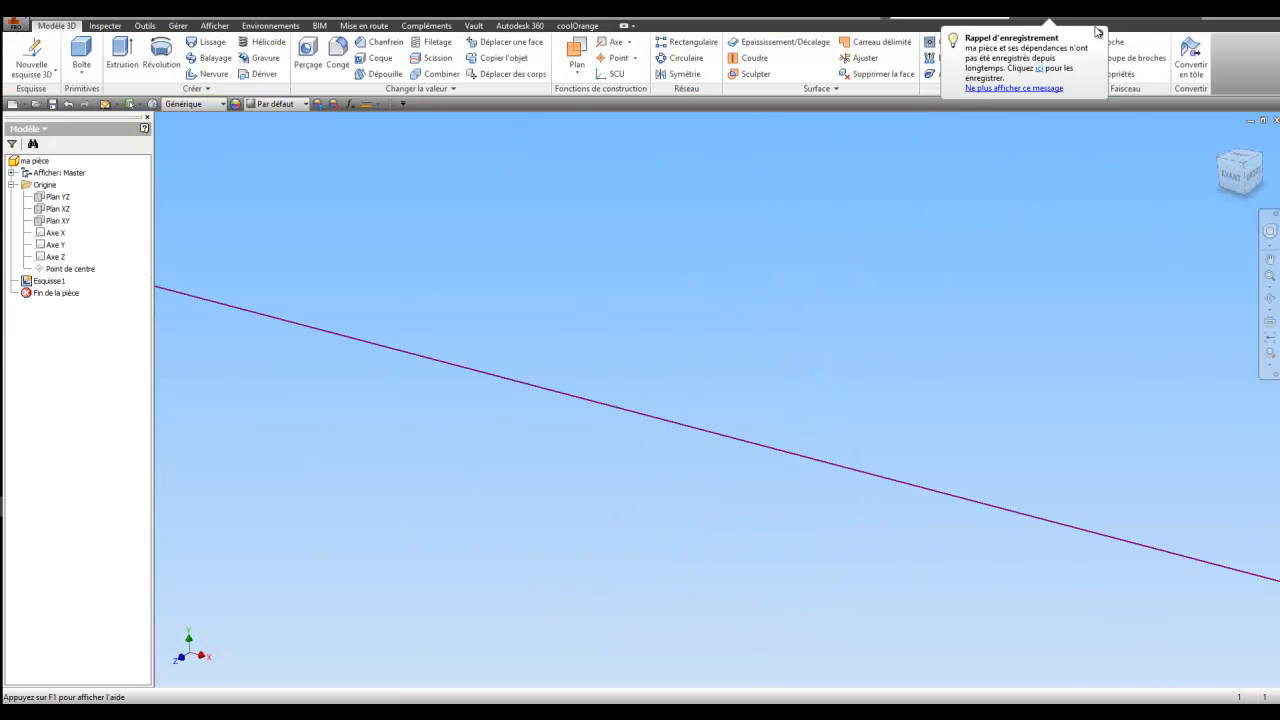
left_click(1101, 35)
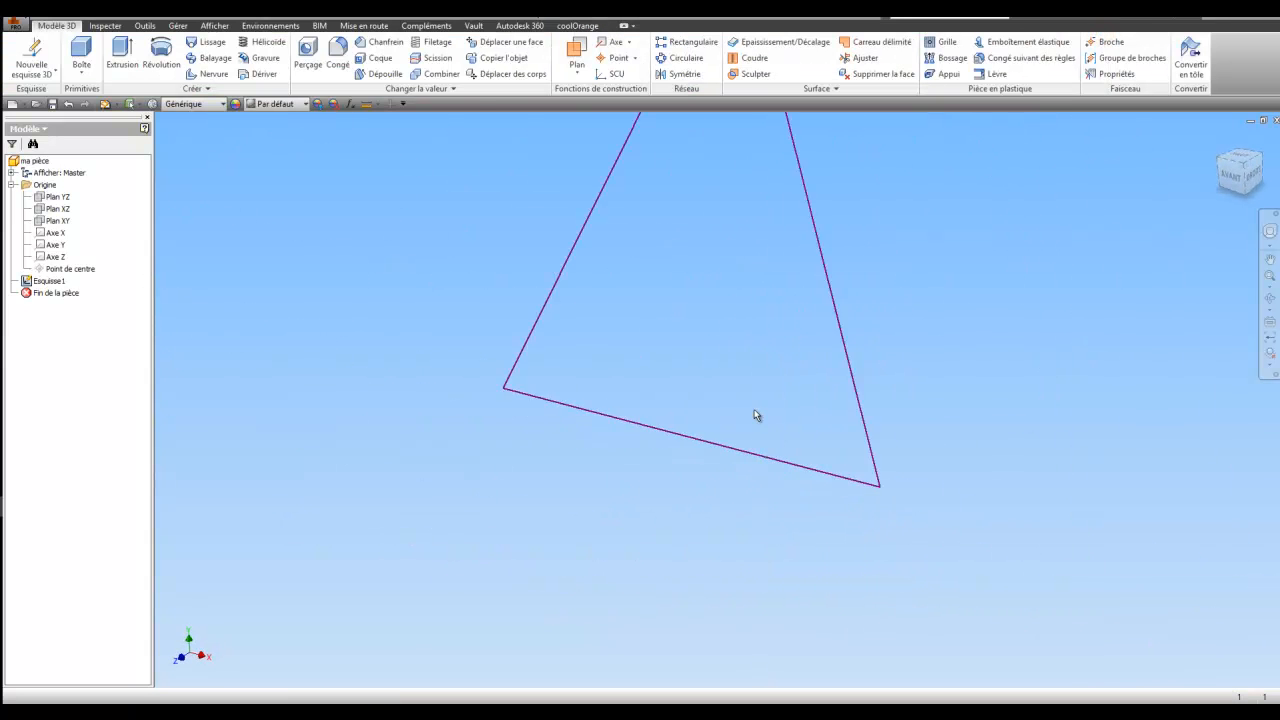
Edit the triangle sketch to set the line colour of its right-hand side to yellow (Jaune), and finish the sketch.
right_click(46, 279)
left_click(95, 327)
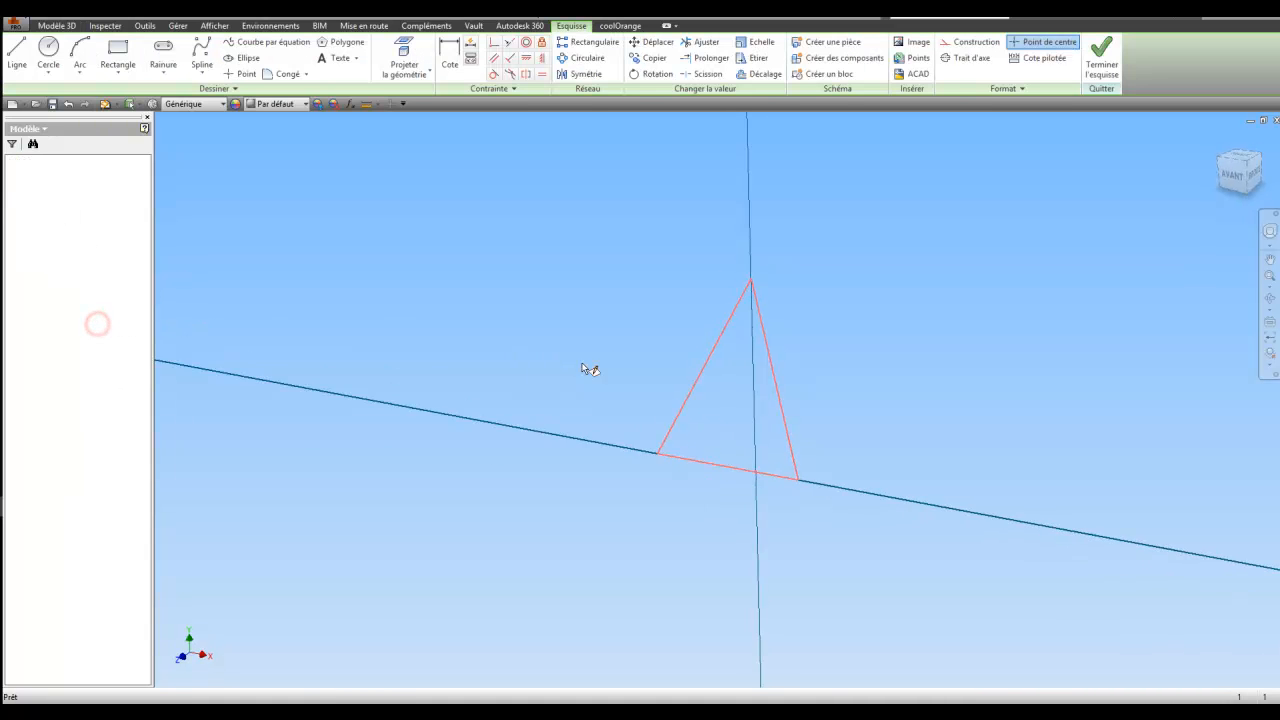
right_click(770, 379)
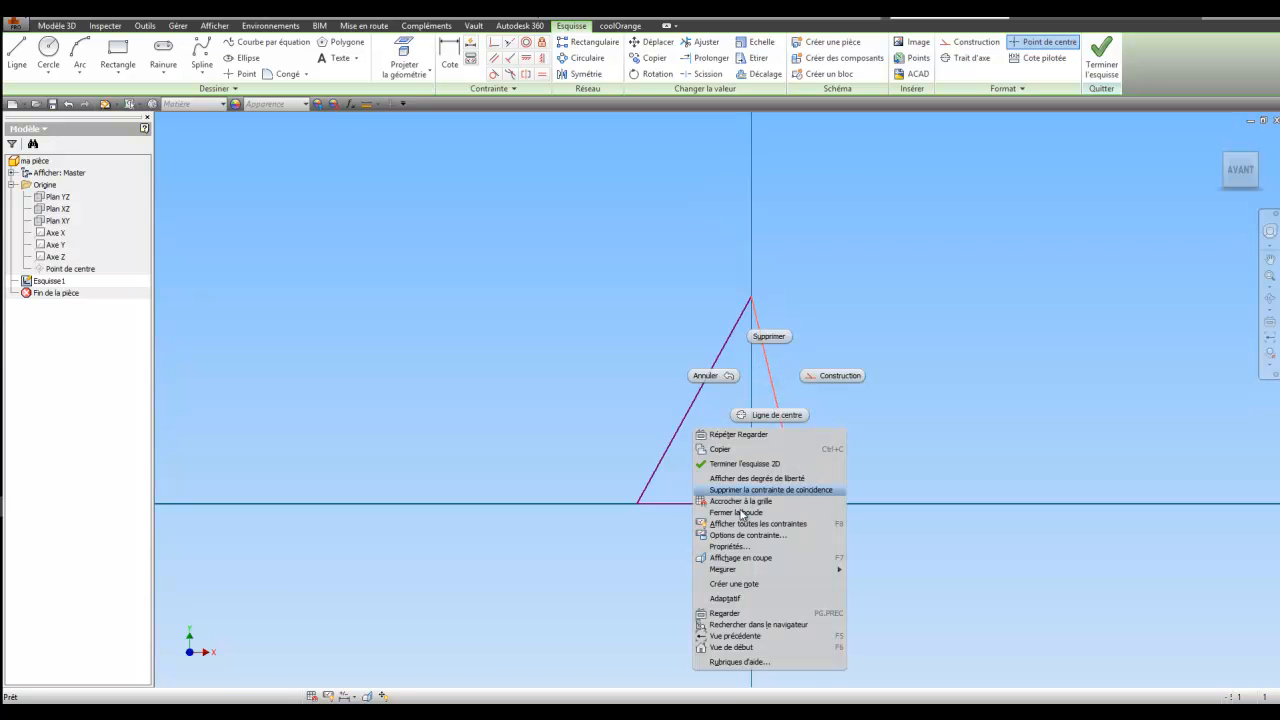
left_click(737, 546)
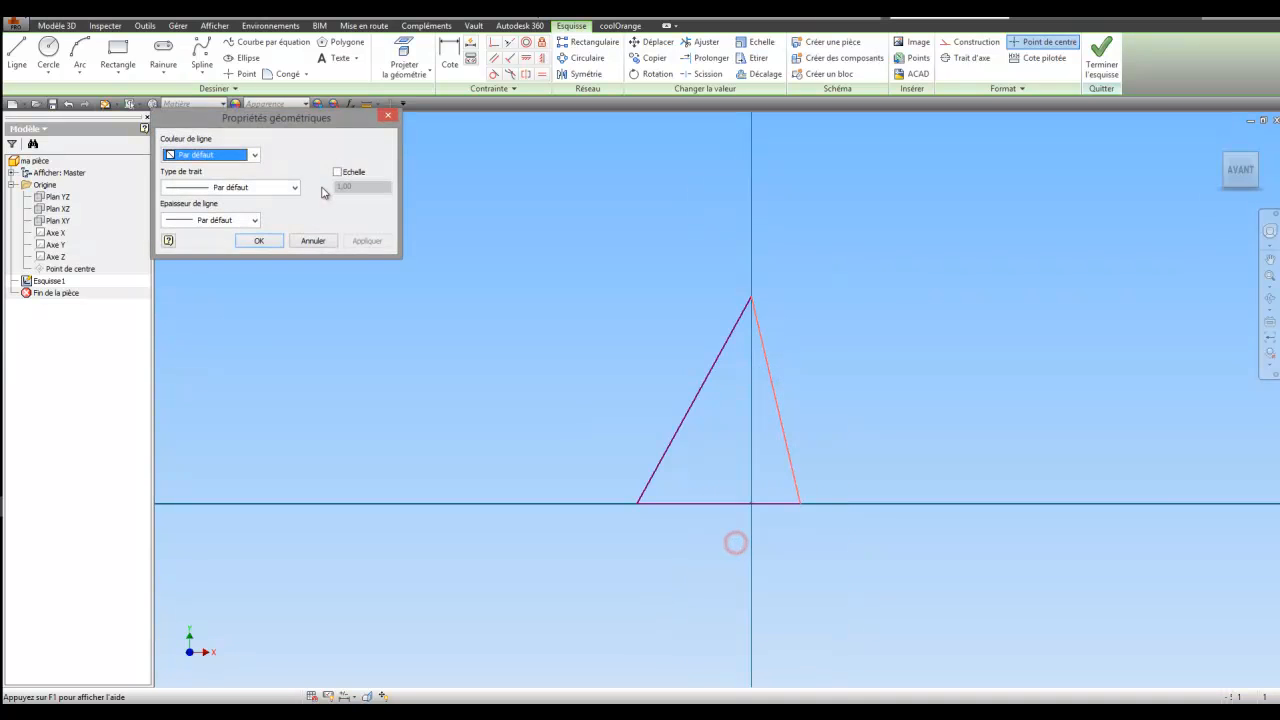
left_click(256, 155)
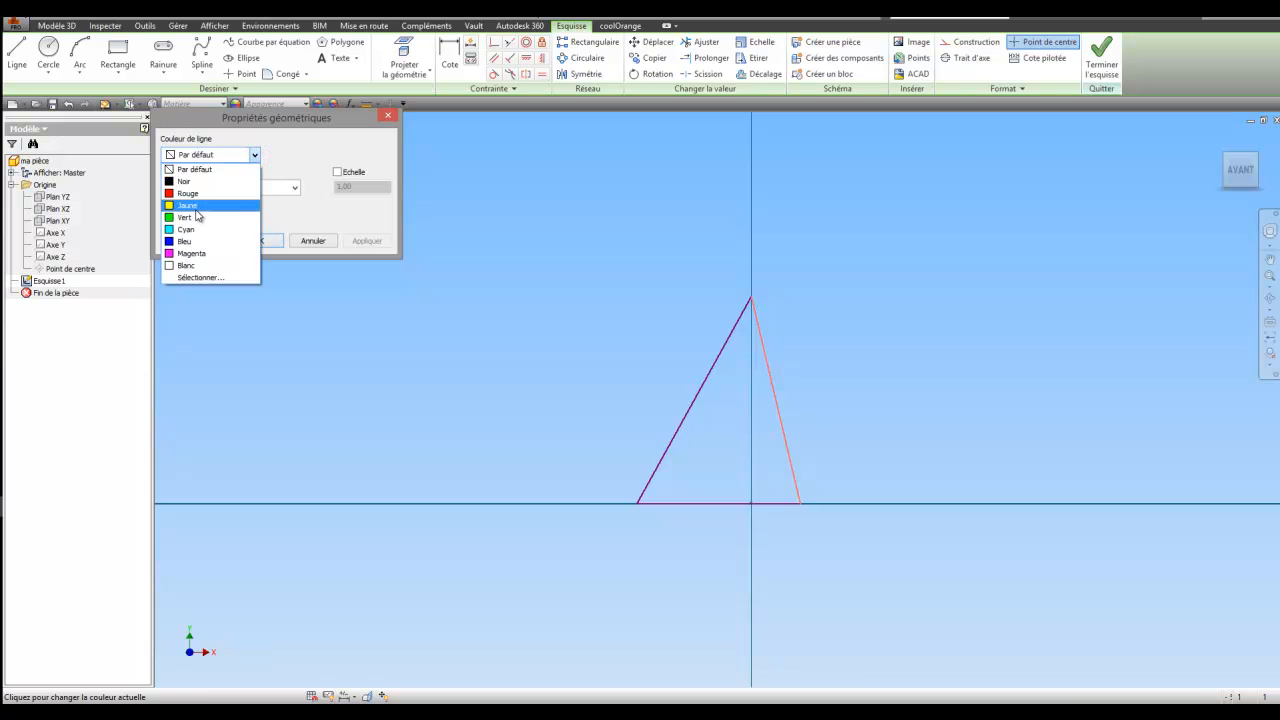
left_click(190, 205)
left_click(266, 242)
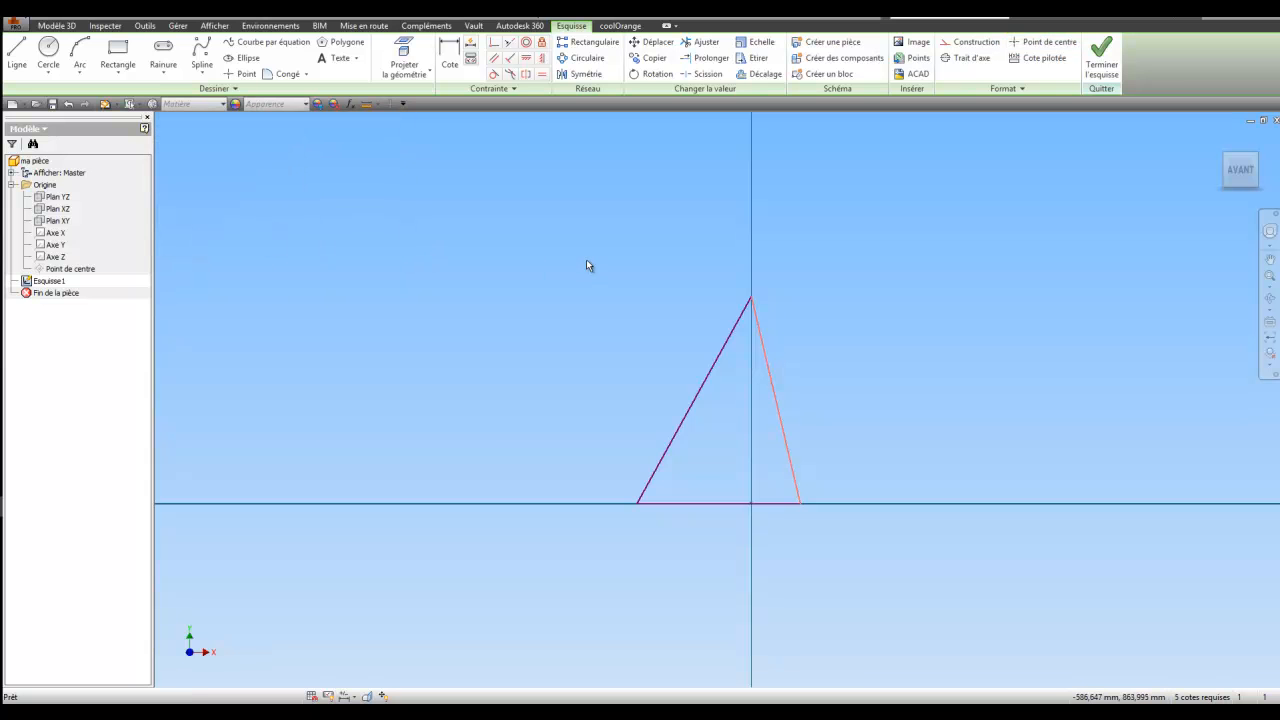
left_click(1101, 57)
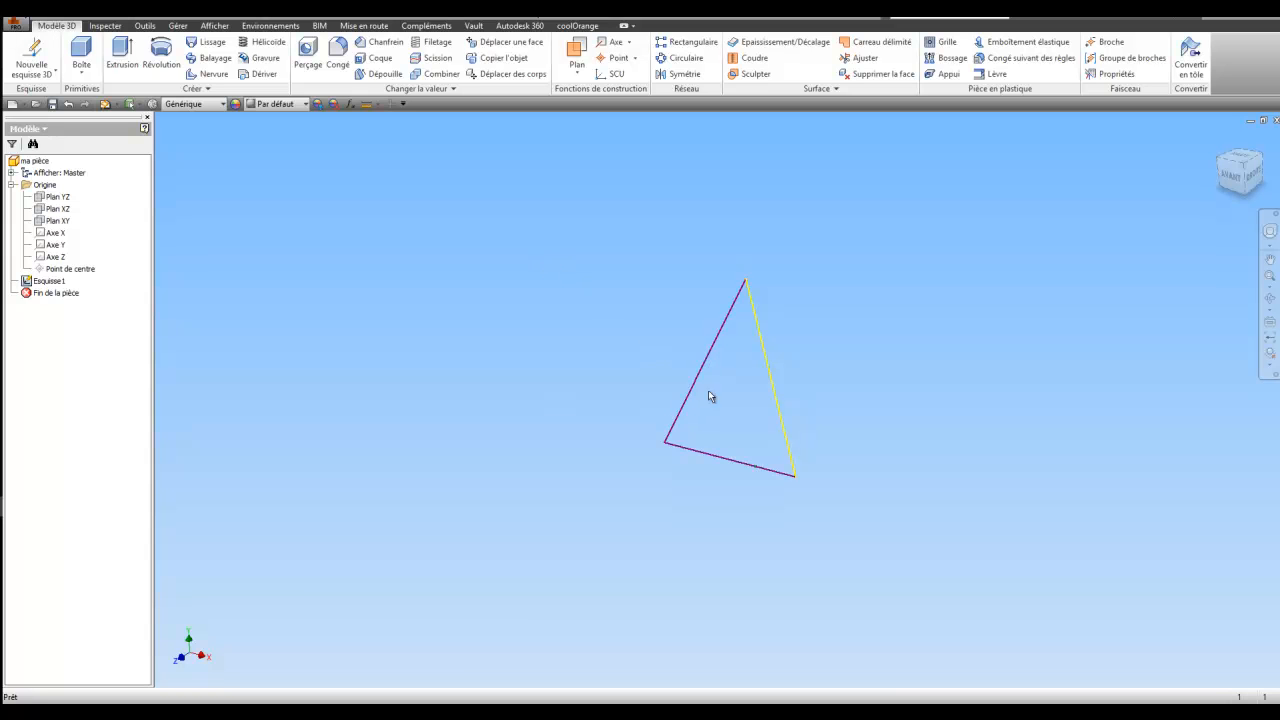
Make the triangle sketch adaptive and save the part.
left_click(35, 161)
right_click(44, 289)
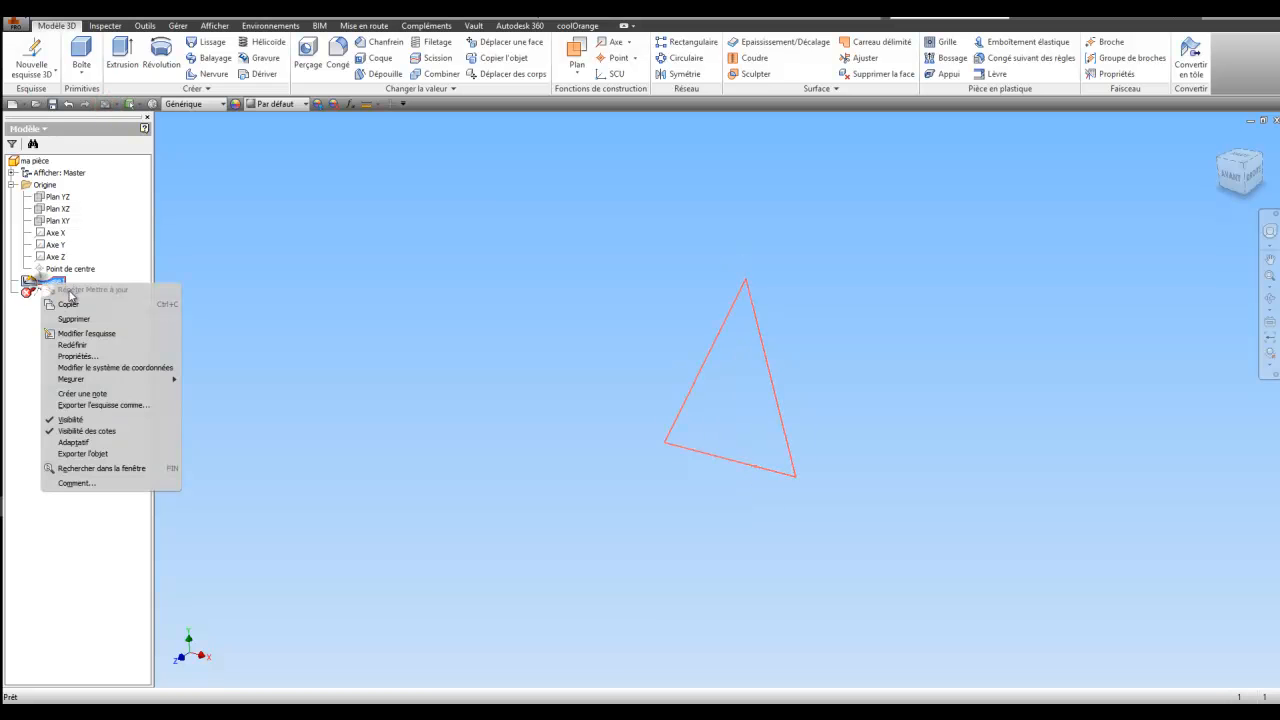
left_click(104, 438)
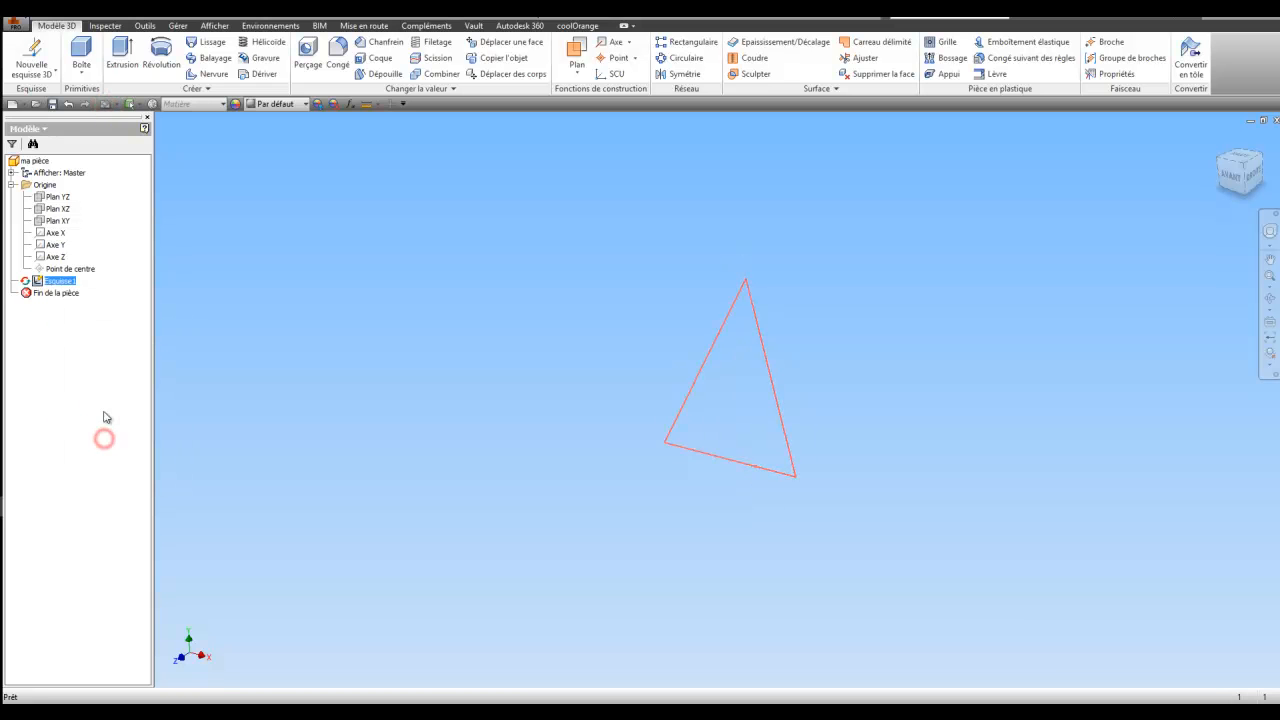
left_click(51, 105)
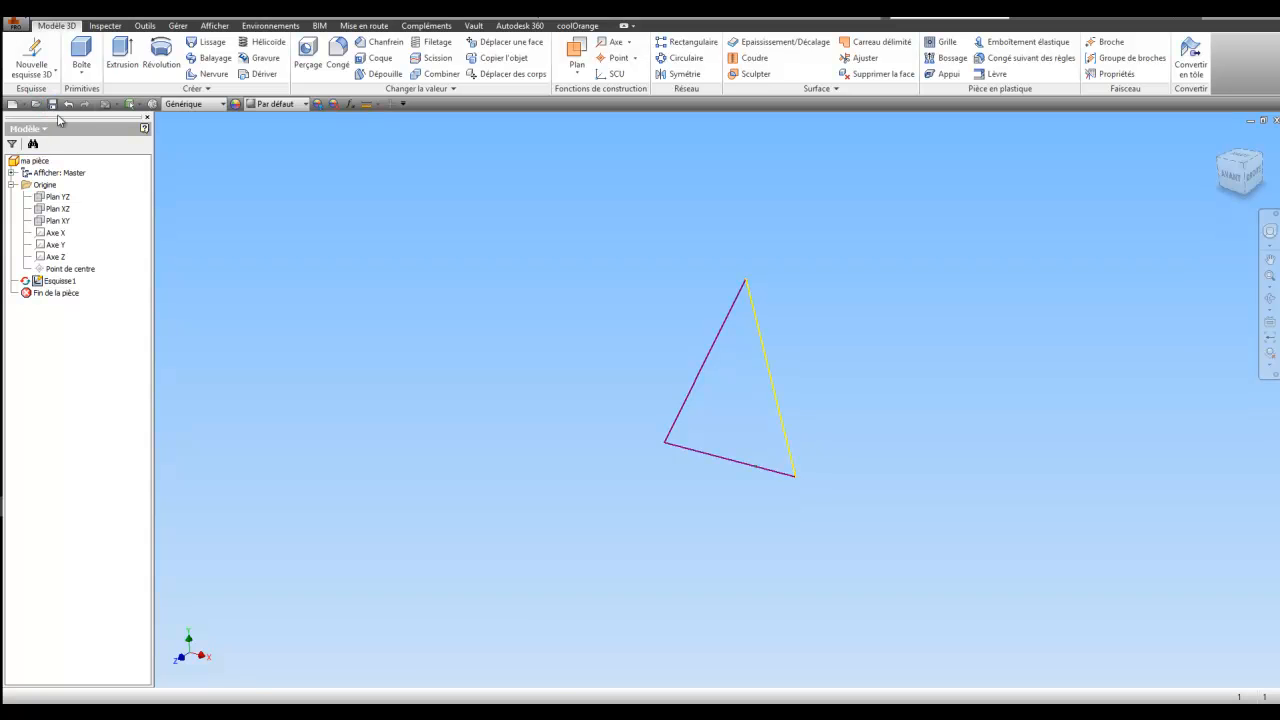
Create a new assembly and save it as "mon ensemble COPY" in the tuto ICOPY folder.
left_click(23, 104)
left_click(30, 130)
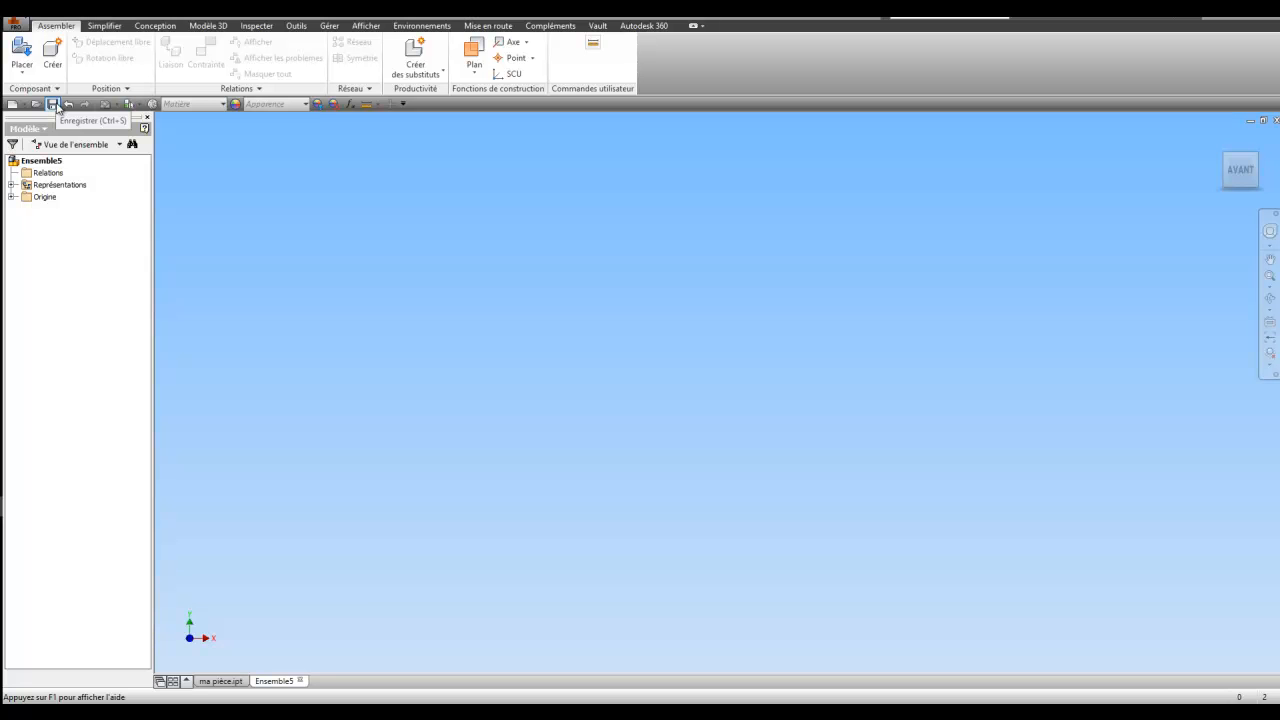
left_click(53, 104)
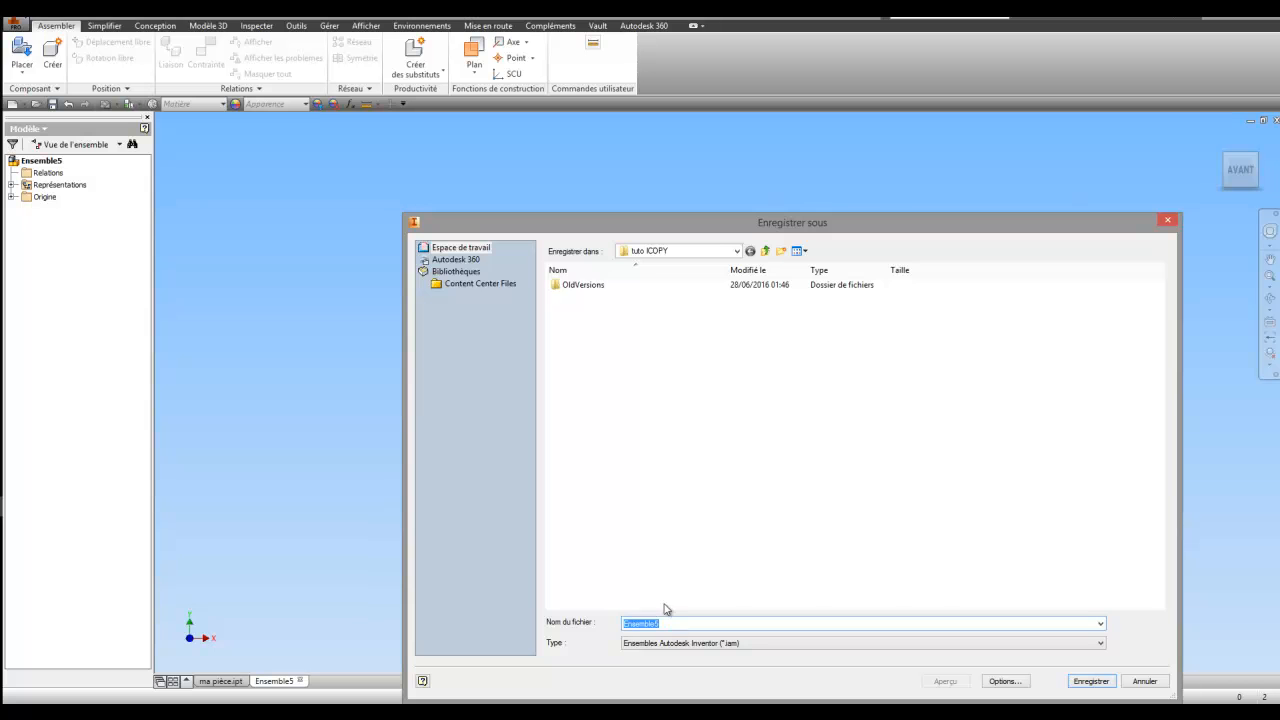
type("mon e")
left_click(1089, 684)
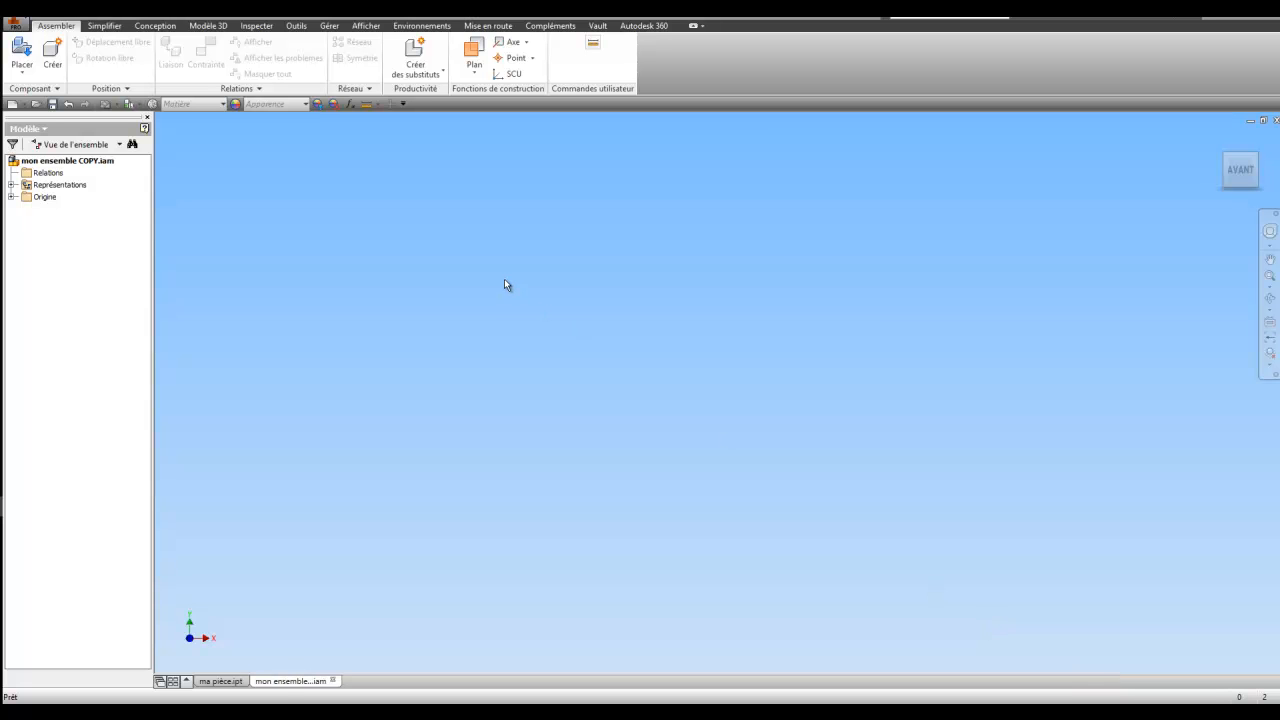
Place one instance of the part "ma pièce" in the assembly.
left_click(1269, 300)
left_click_drag(872, 317, 795, 359)
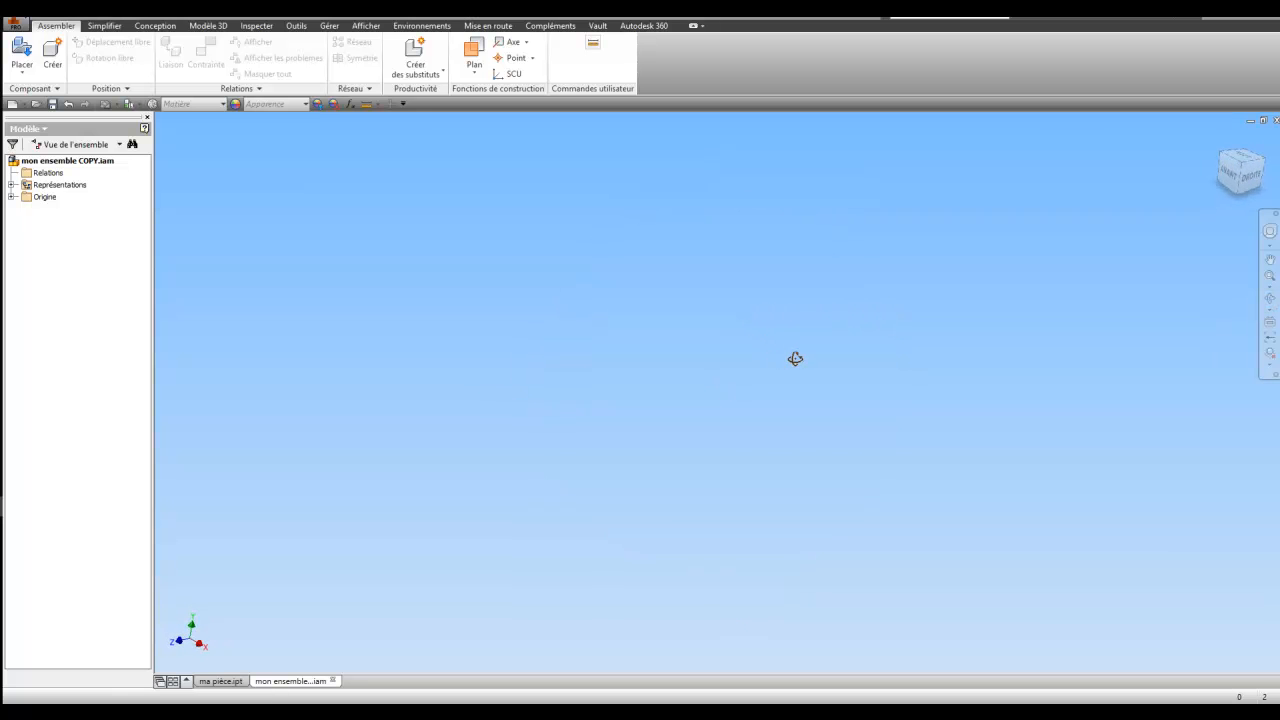
left_click(623, 206)
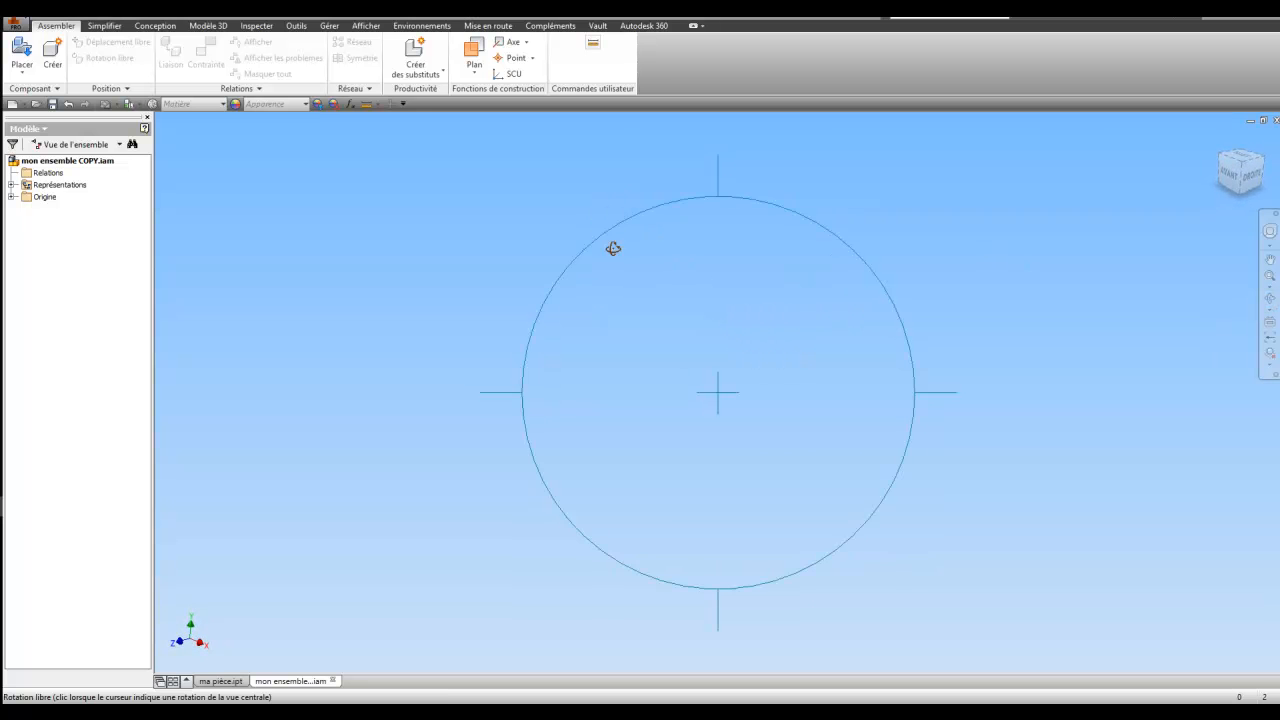
right_click(611, 246)
left_click(542, 248)
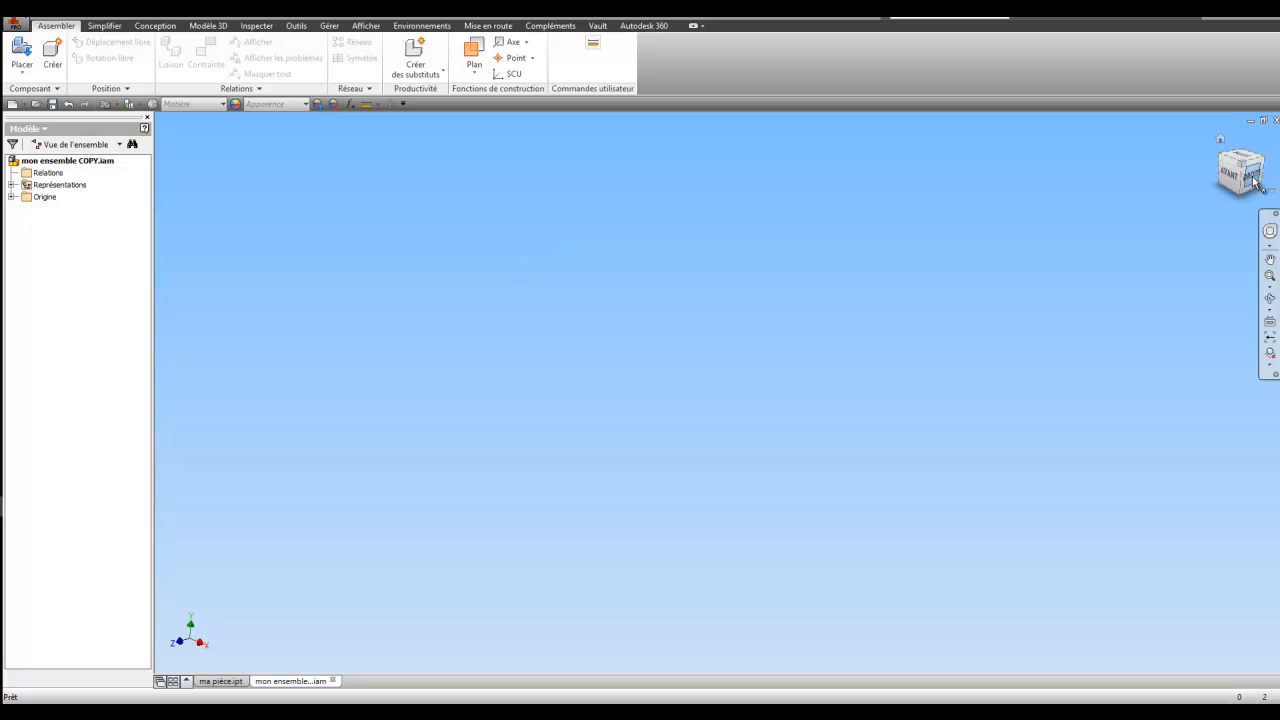
left_click(21, 52)
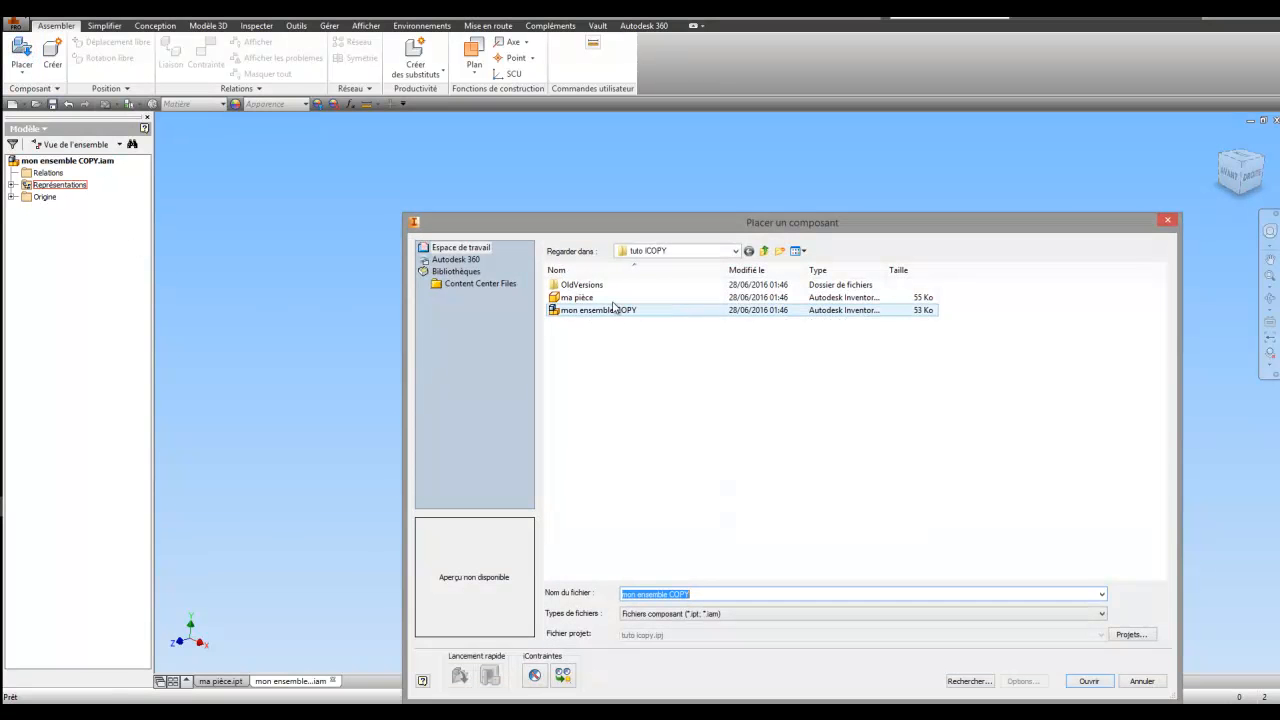
double_click(577, 298)
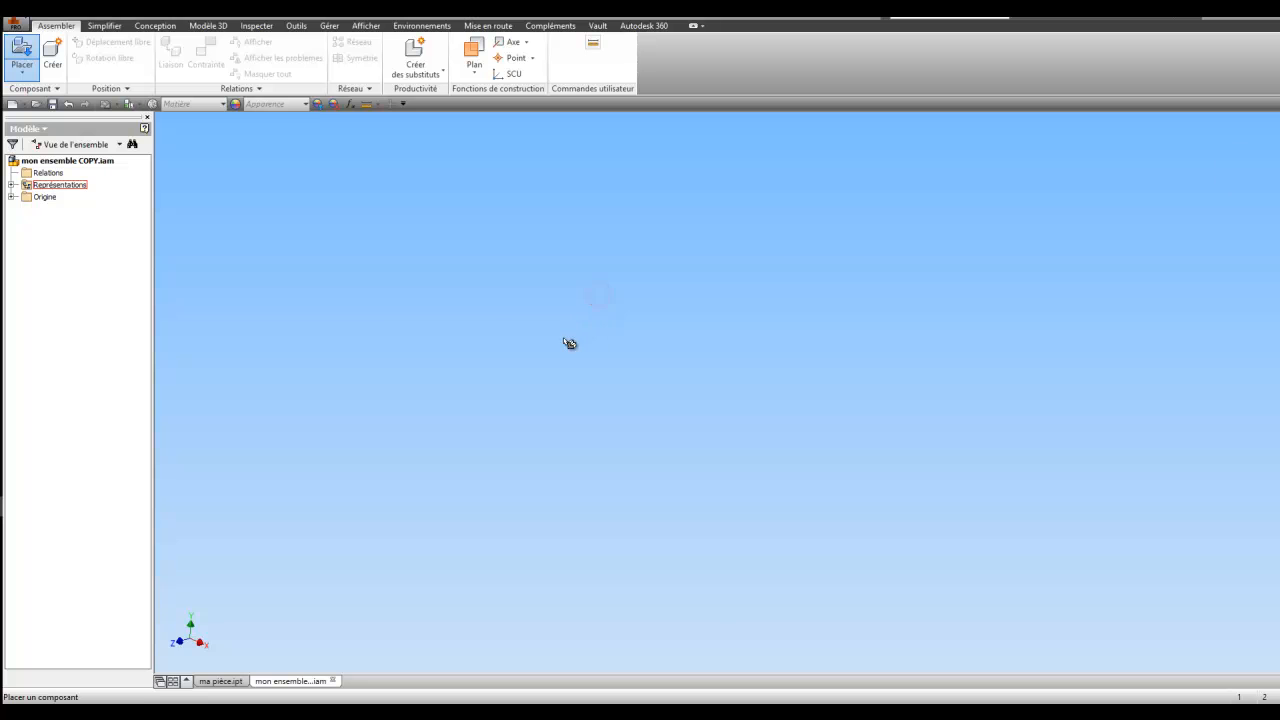
right_click(545, 265)
left_click(603, 268)
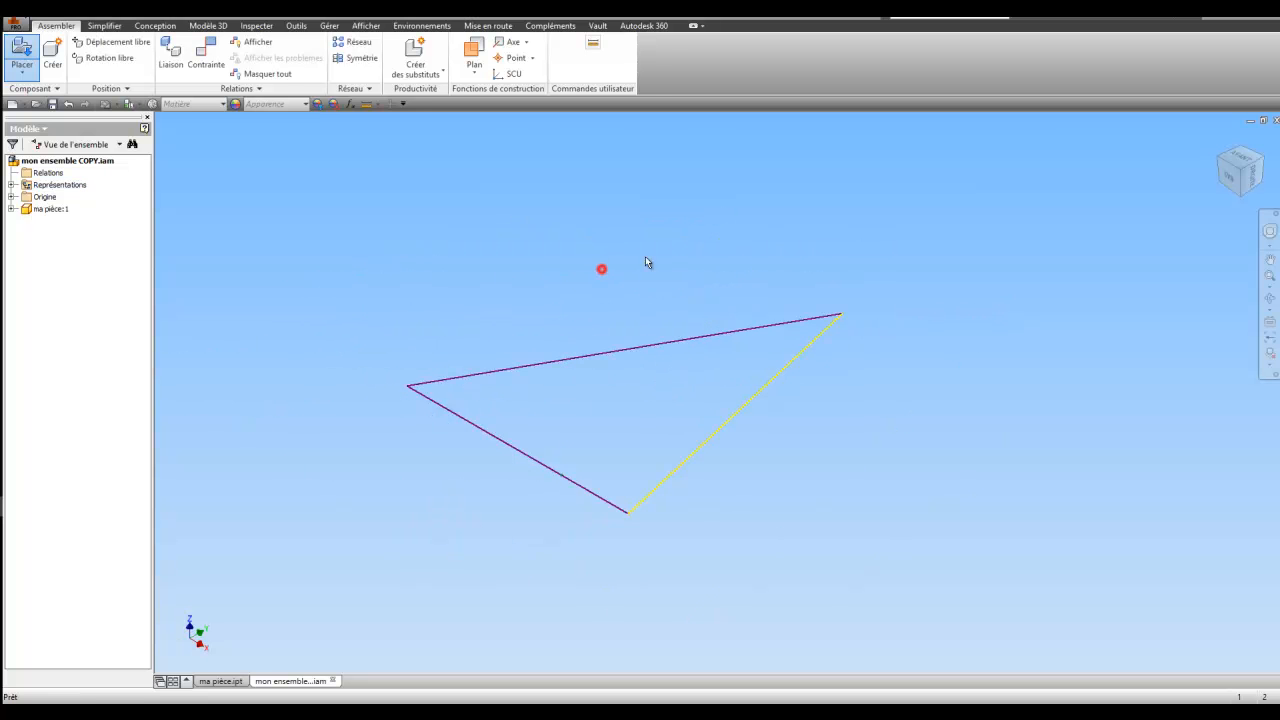
Orbit around the placed triangle to inspect its orientation and check whether the part can move.
scroll(1075, 275, "down", 2)
left_click(1270, 298)
left_click_drag(700, 174, 586, 251)
left_click_drag(664, 313, 596, 424)
left_click_drag(573, 311, 534, 337)
right_click(532, 333)
left_click(479, 331)
left_click(670, 337)
left_click_drag(670, 338, 677, 350)
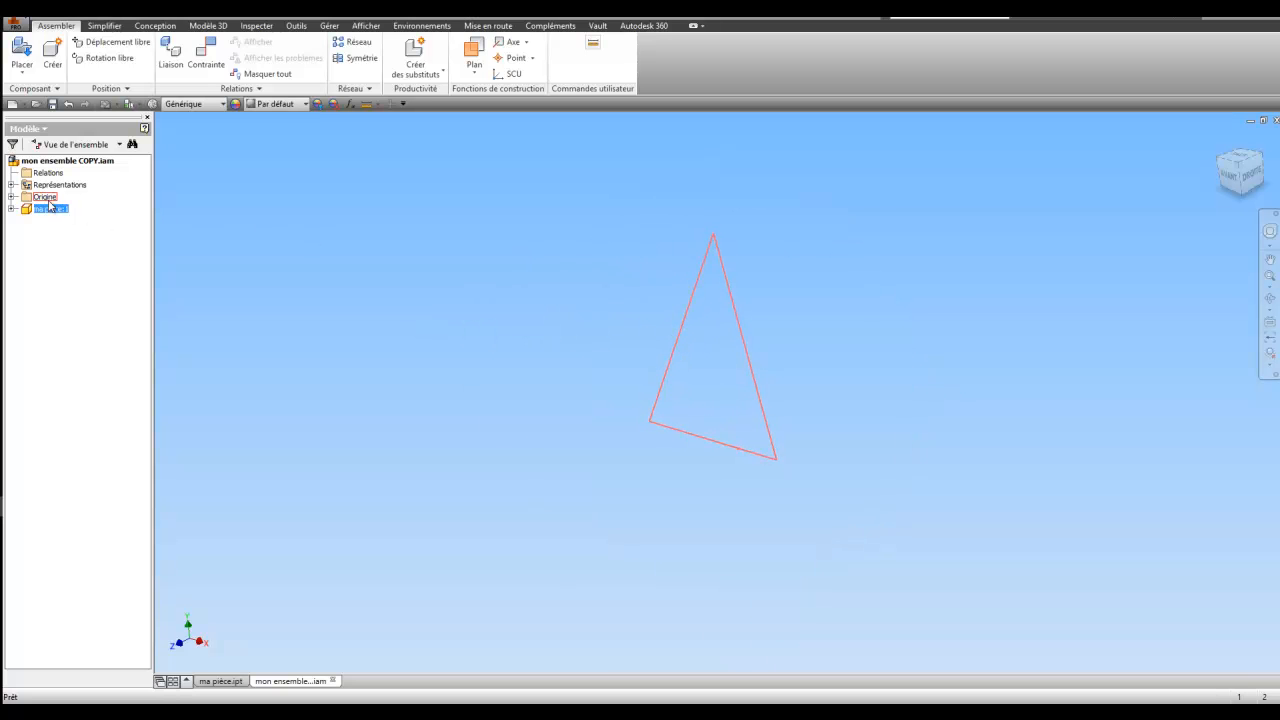
Constrain the part's YZ plane flush with the assembly's YZ origin plane, with a 0 mm offset.
left_click(11, 197)
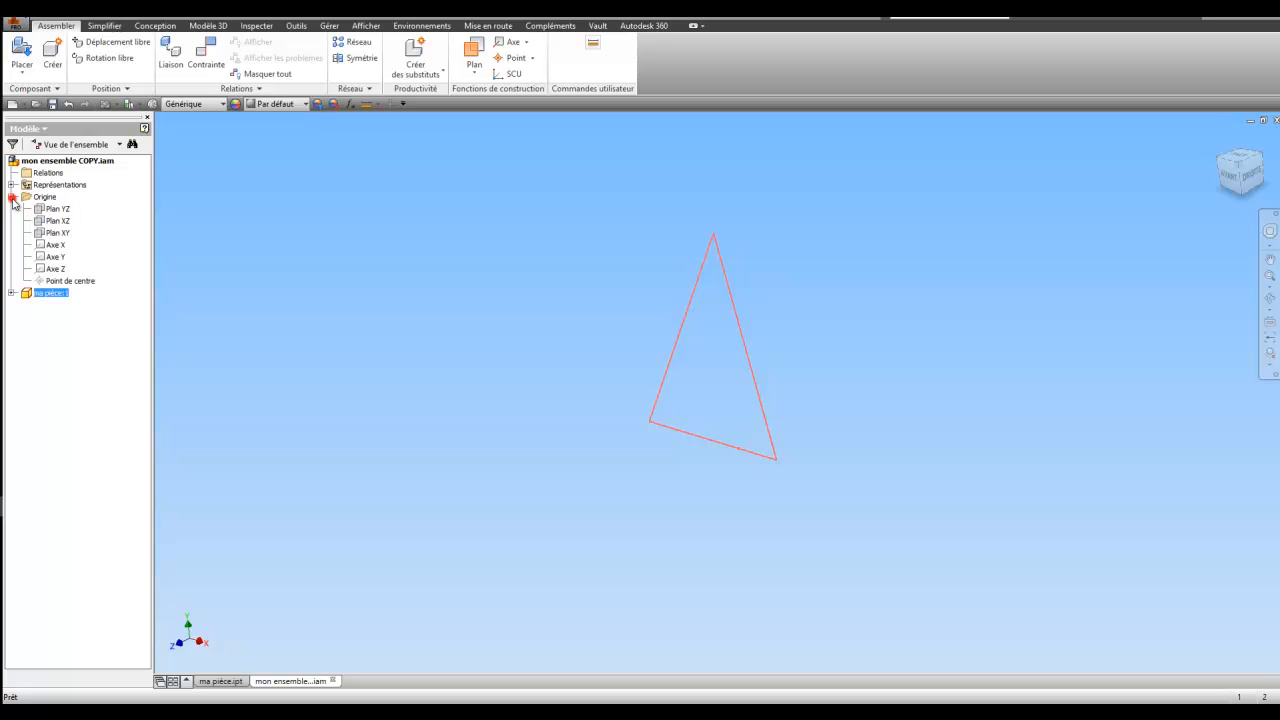
left_click(12, 292)
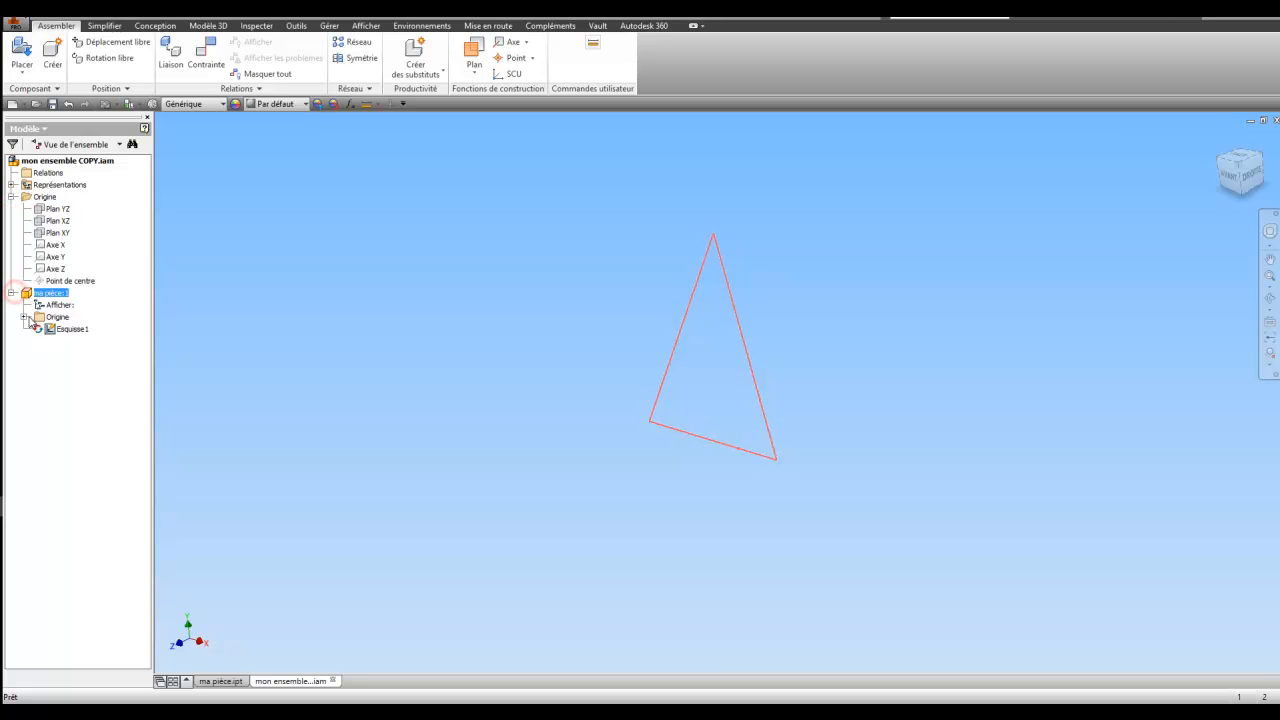
left_click(24, 316)
left_click(72, 329)
left_click(234, 249)
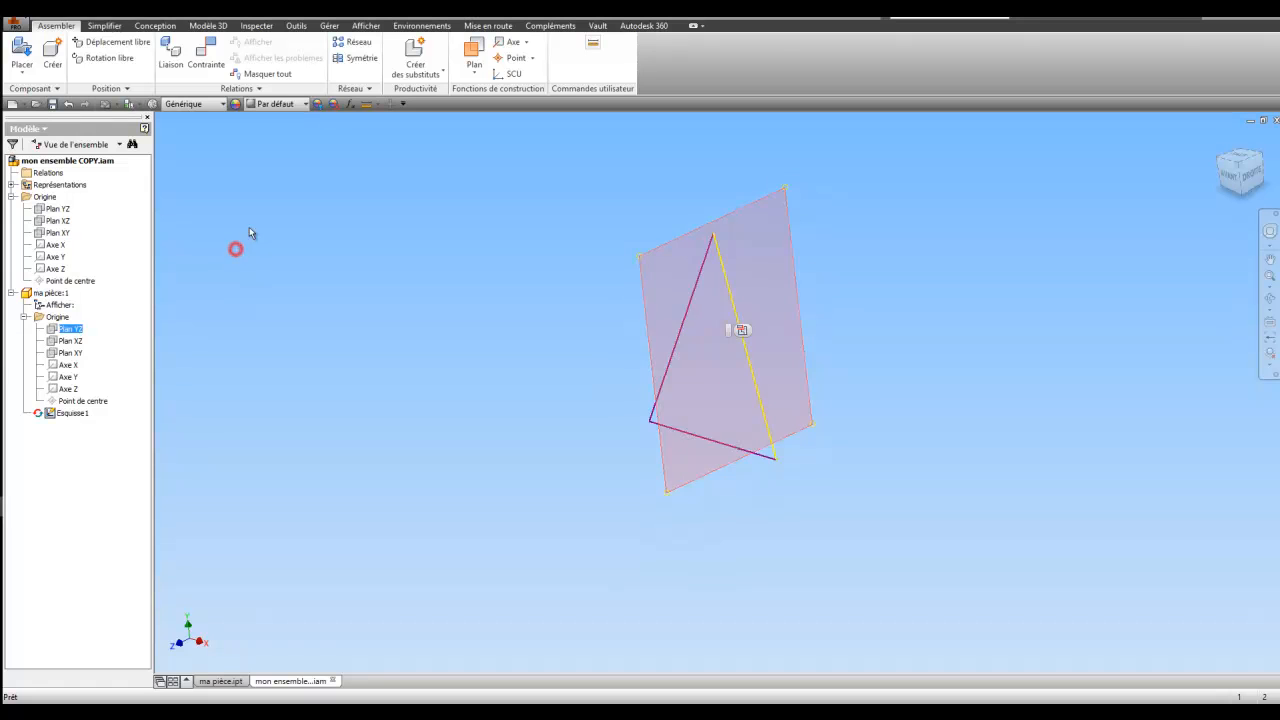
left_click(209, 65)
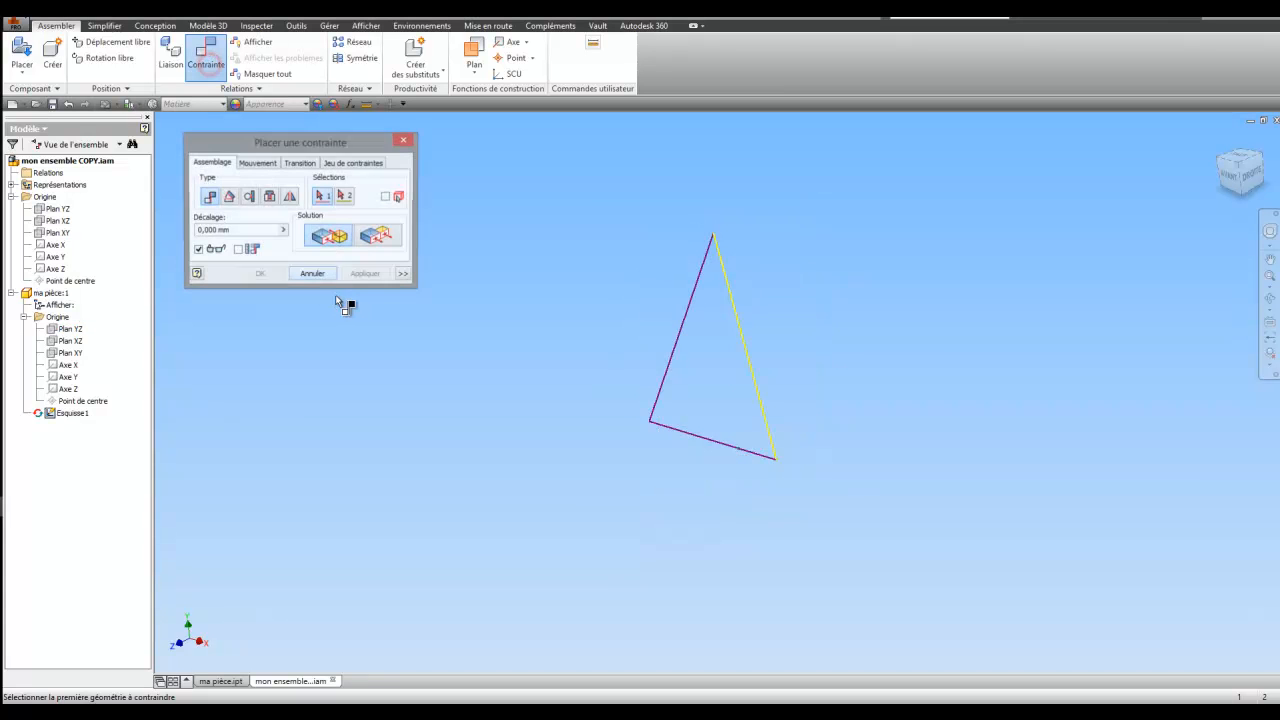
left_click(62, 211)
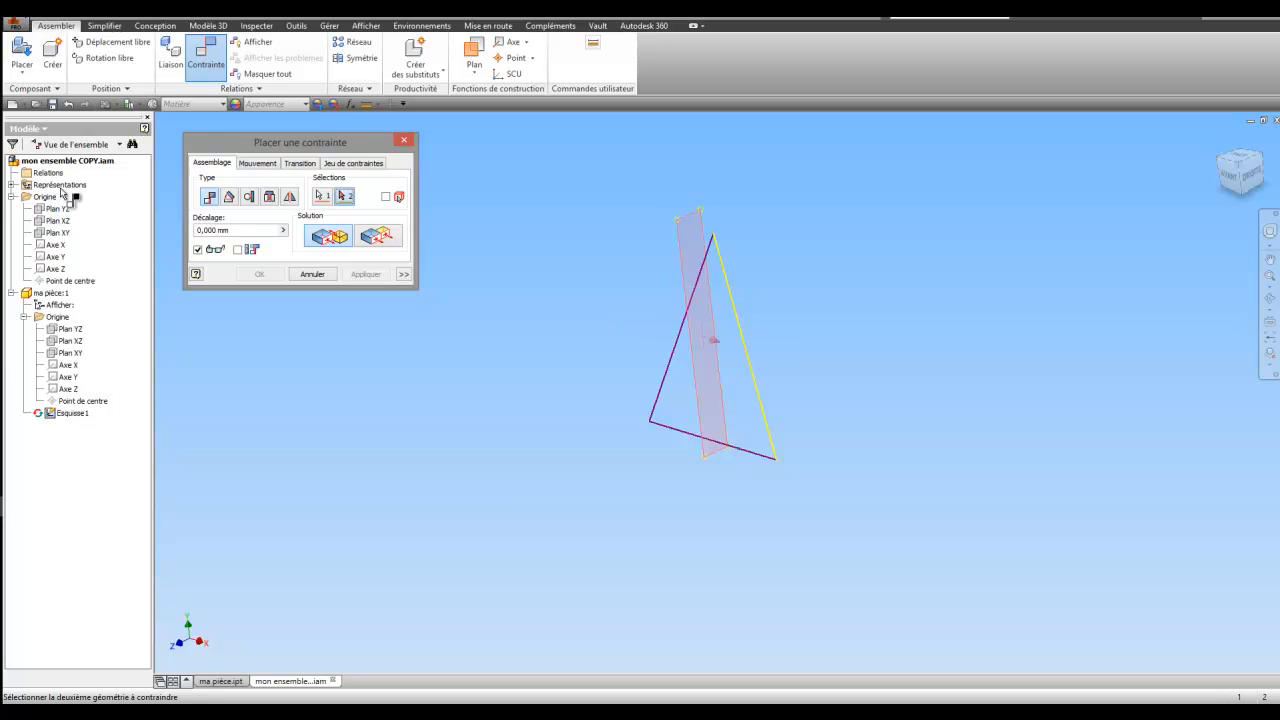
left_click(70, 331)
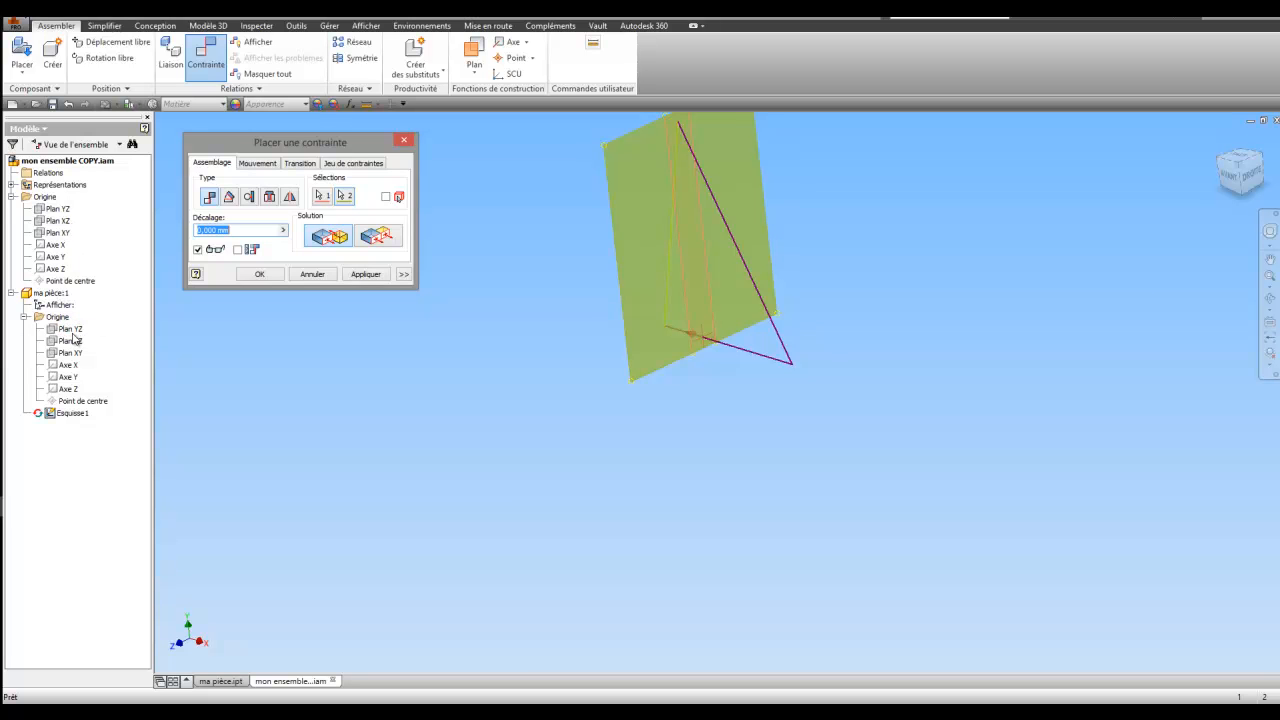
left_click(380, 237)
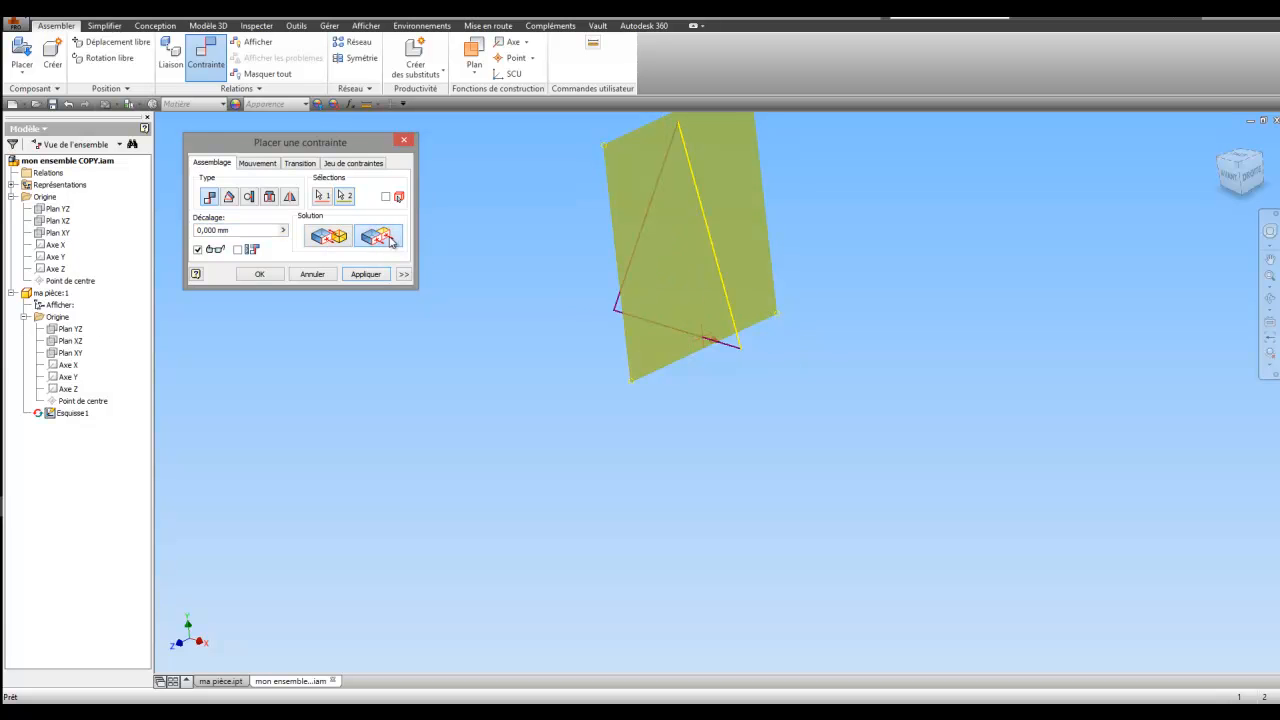
left_click_drag(703, 313, 700, 394)
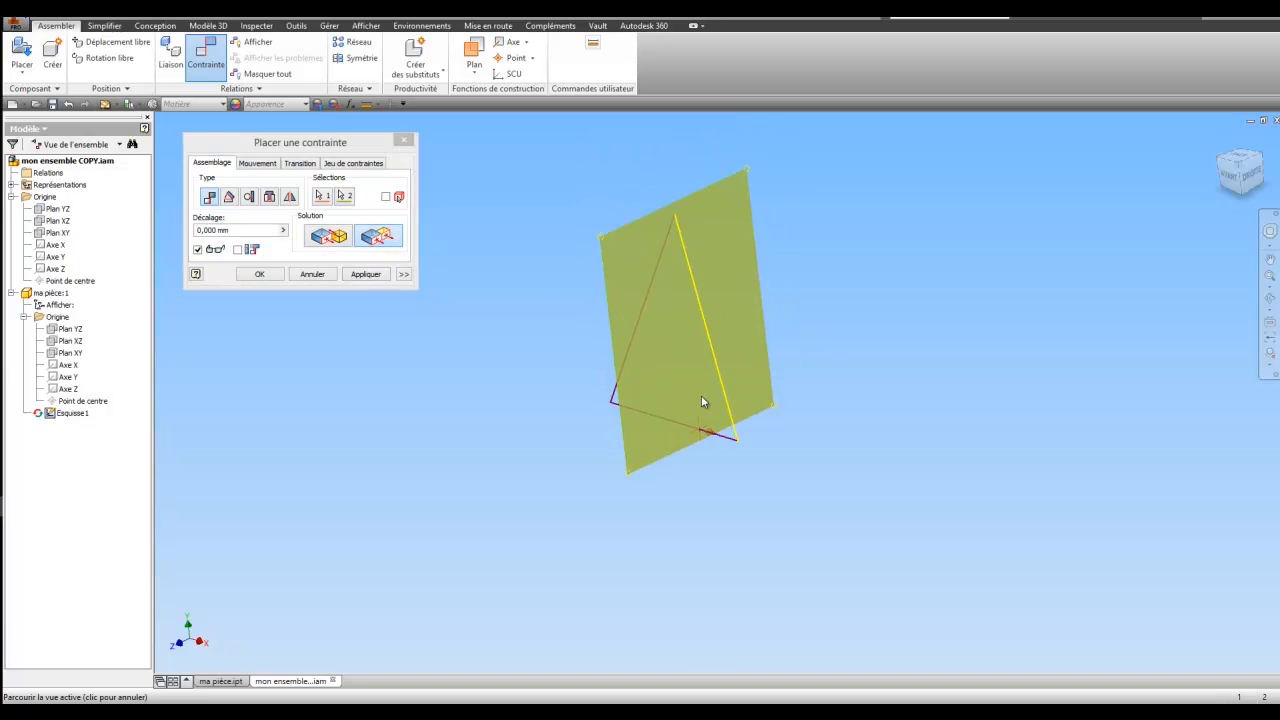
left_click(379, 277)
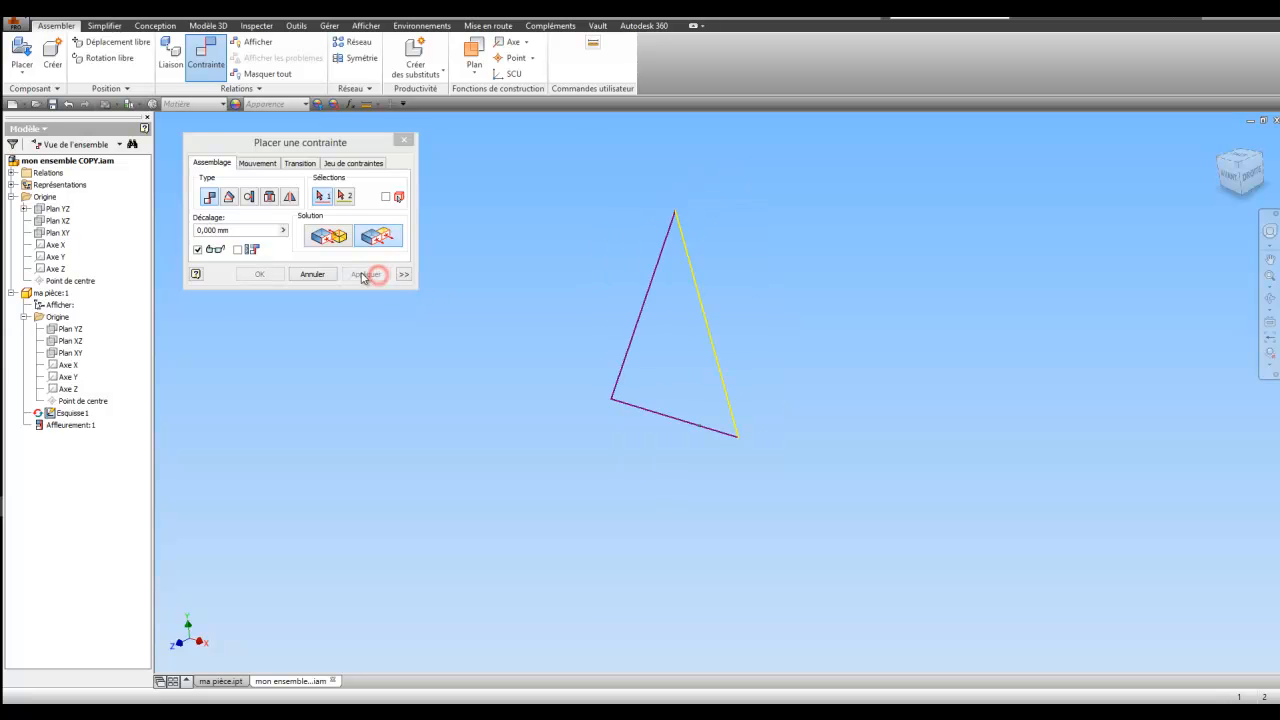
Constrain the part's XZ and XY planes flush with the matching assembly origin planes, with a 0 mm offset.
left_click(56, 222)
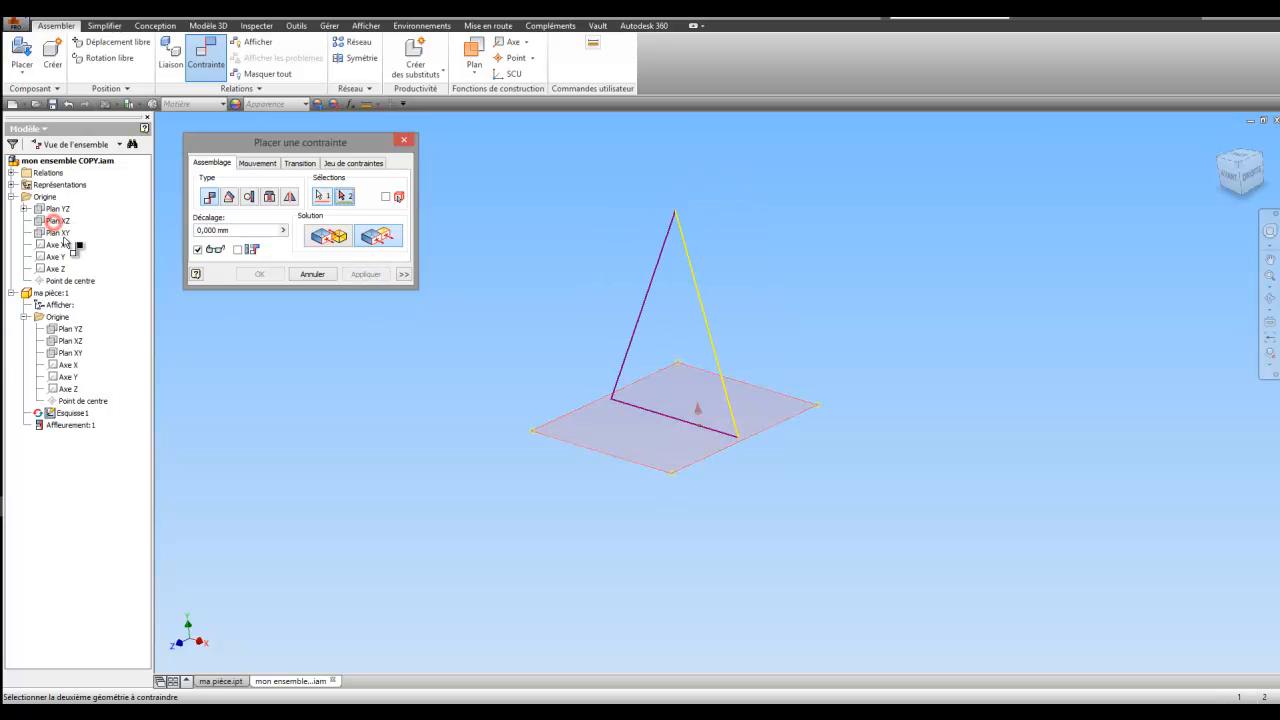
left_click(72, 343)
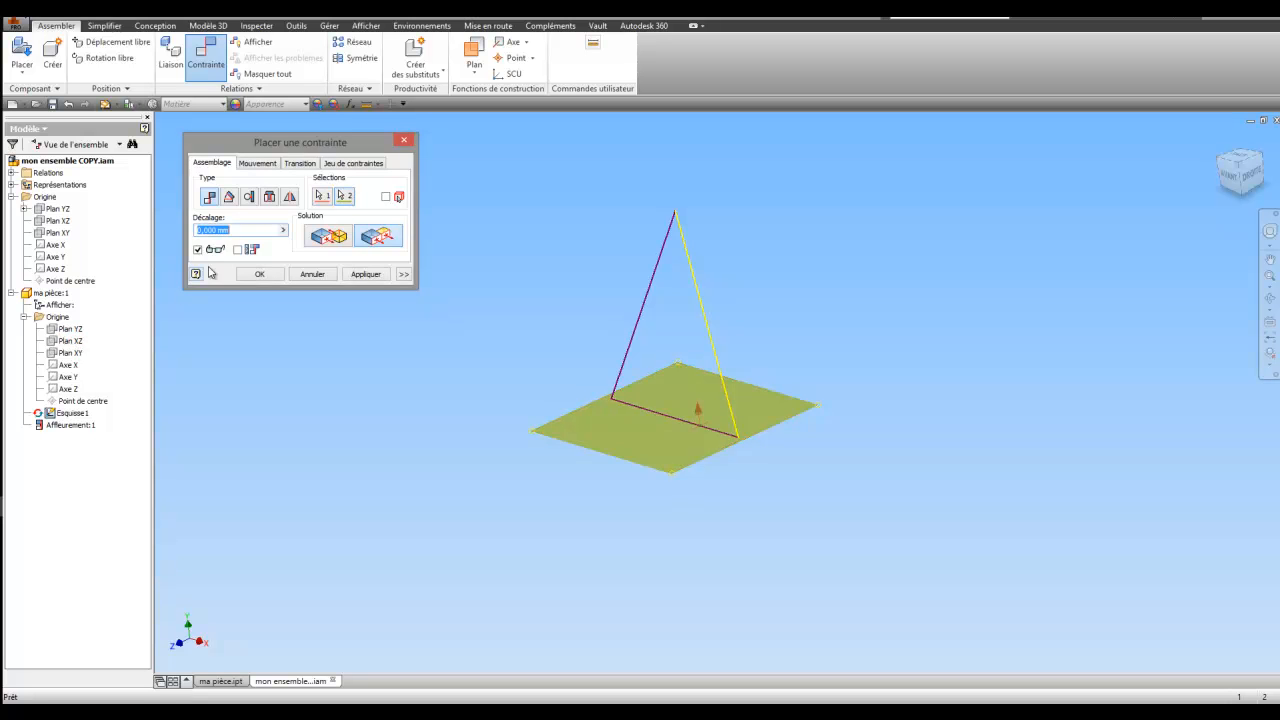
left_click(362, 274)
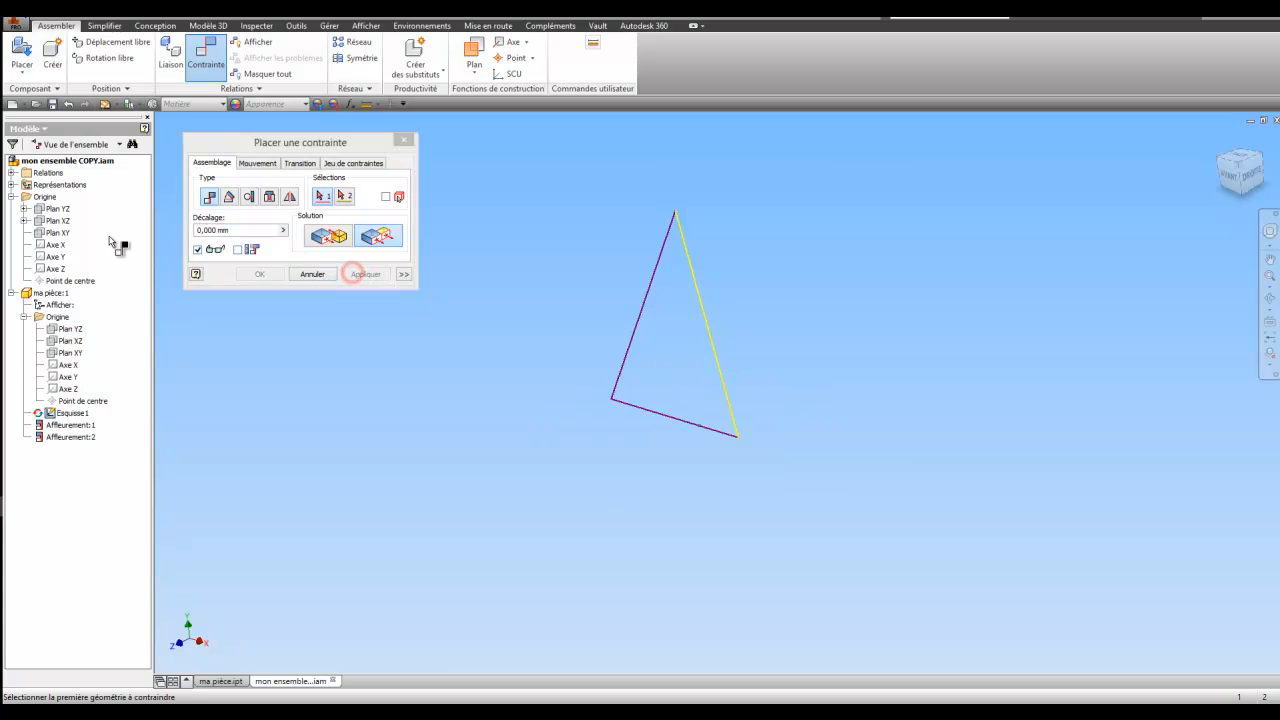
left_click(67, 232)
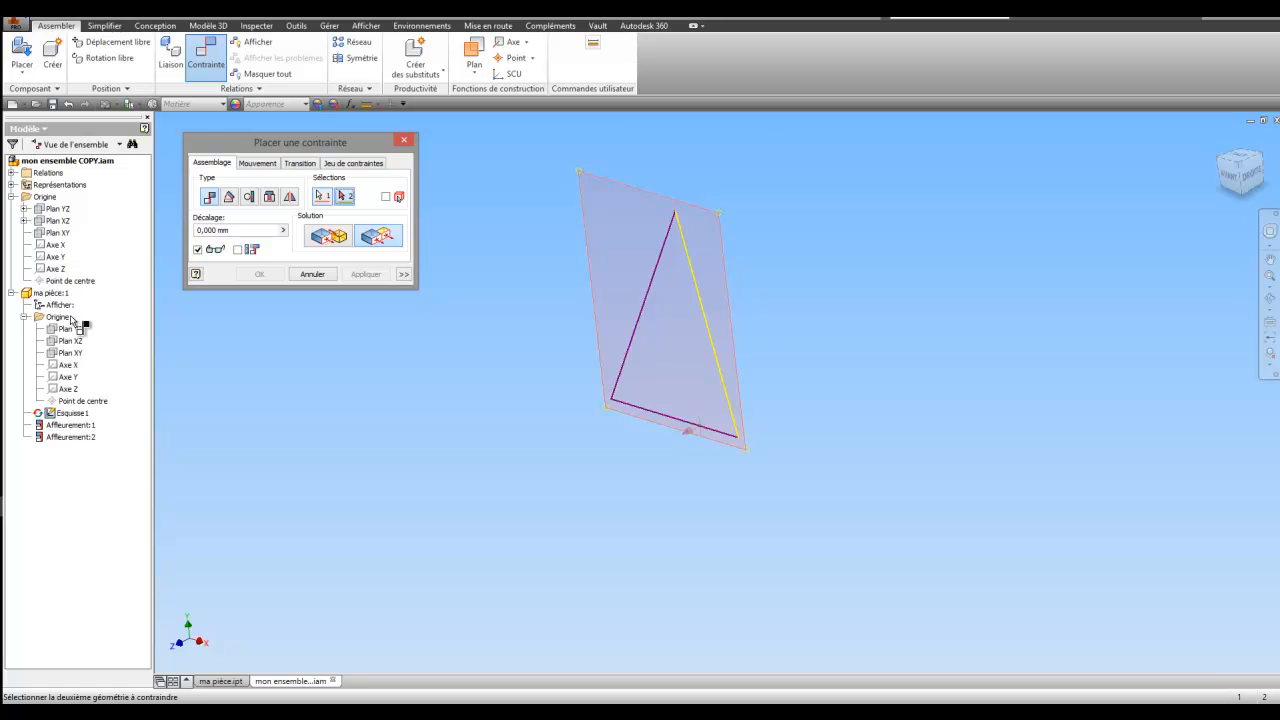
left_click(71, 355)
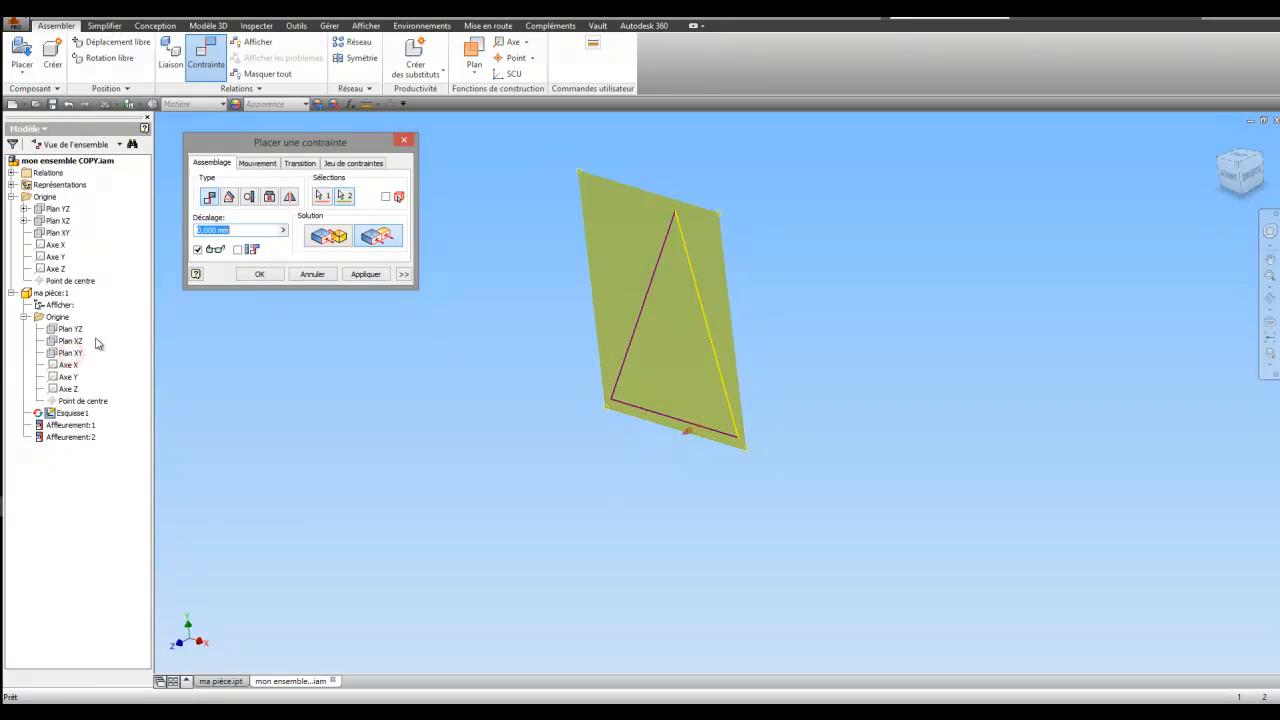
left_click(257, 275)
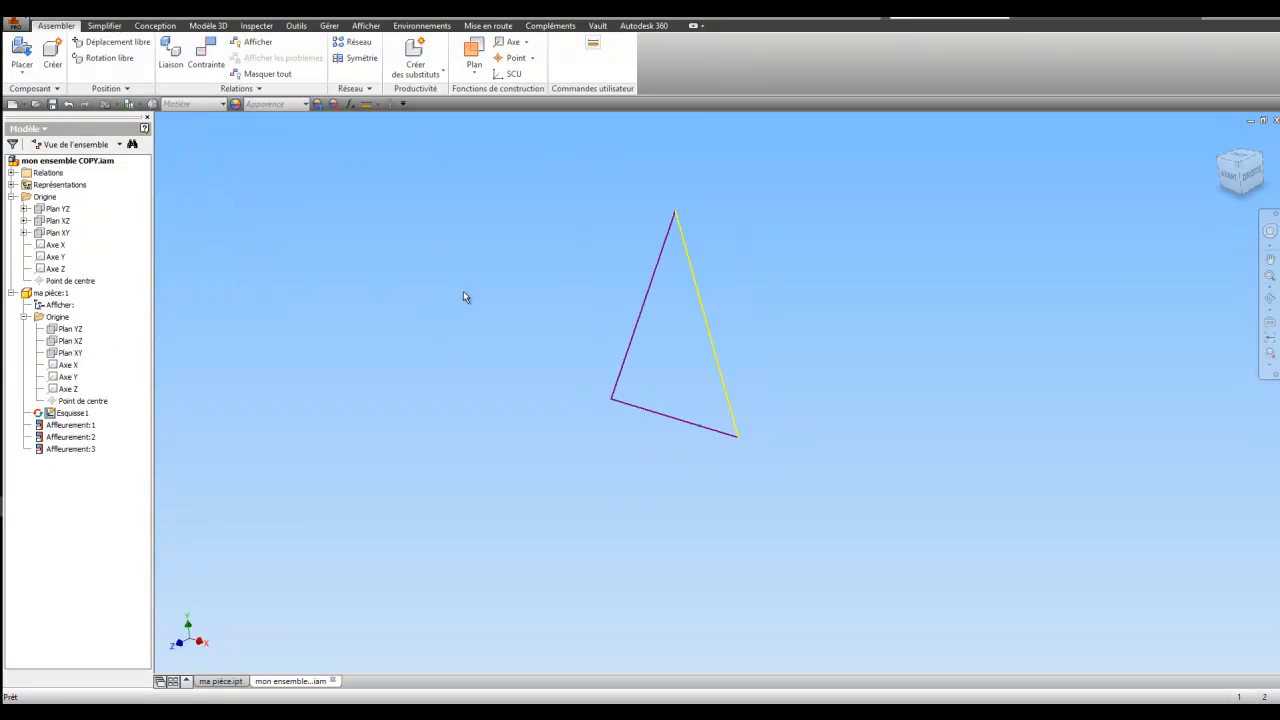
Make the placed part "ma pièce" adaptive in the assembly, and save both the assembly and the part.
left_click(596, 340)
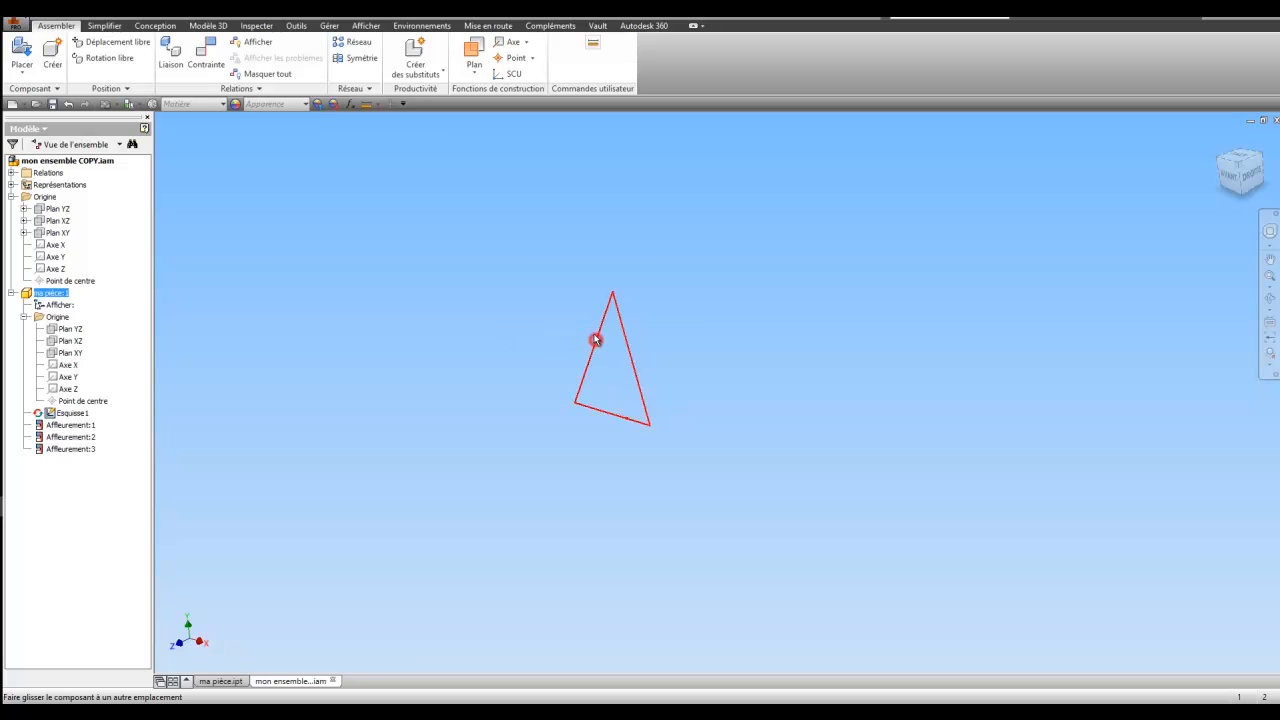
right_click(483, 195)
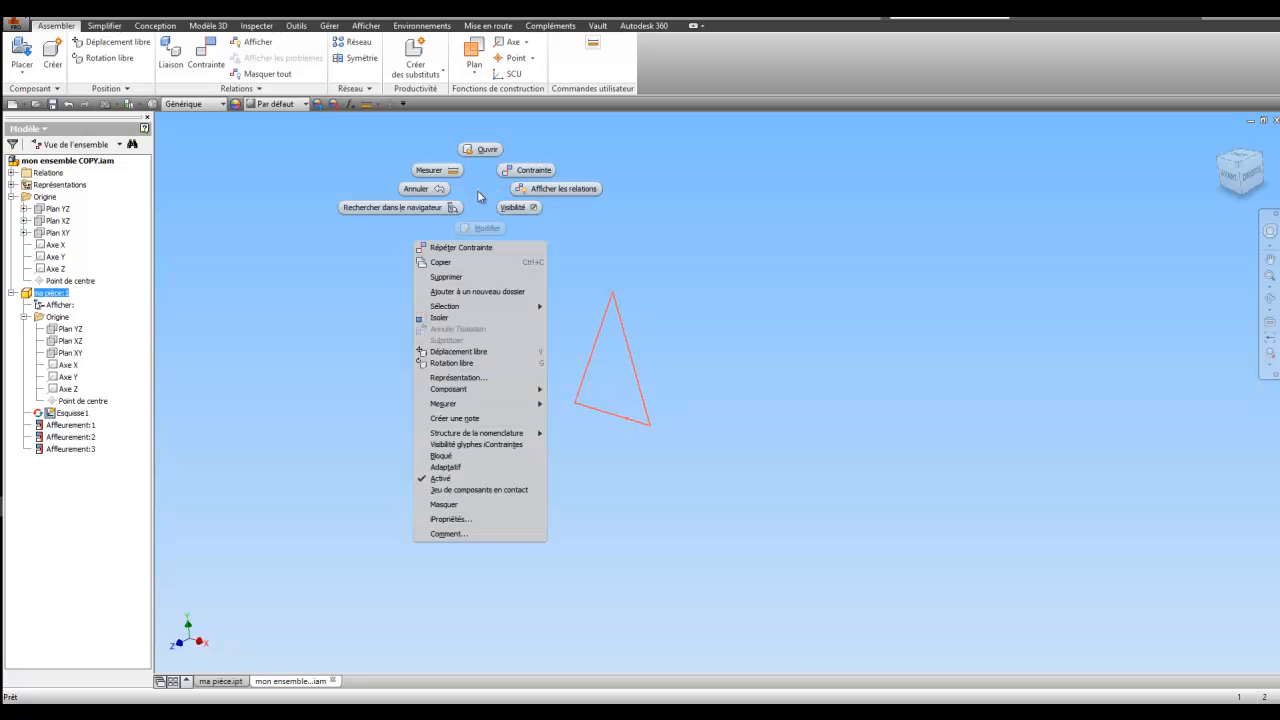
left_click(478, 192)
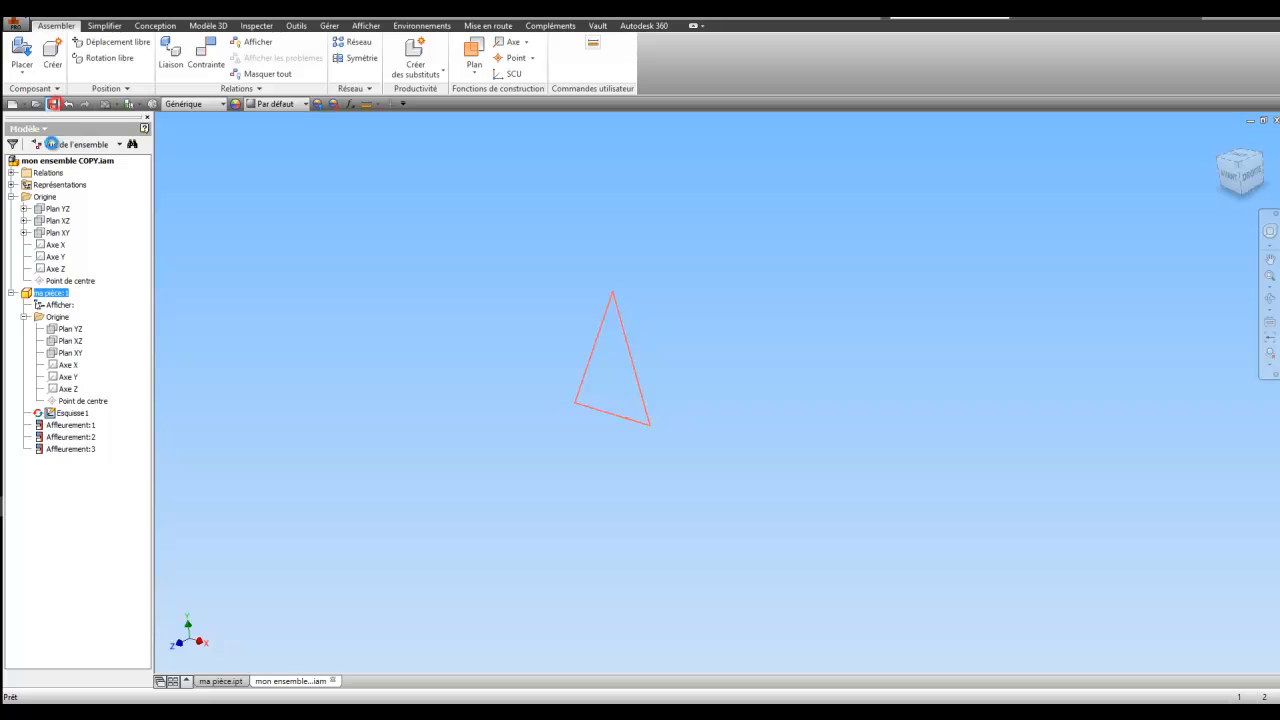
right_click(50, 293)
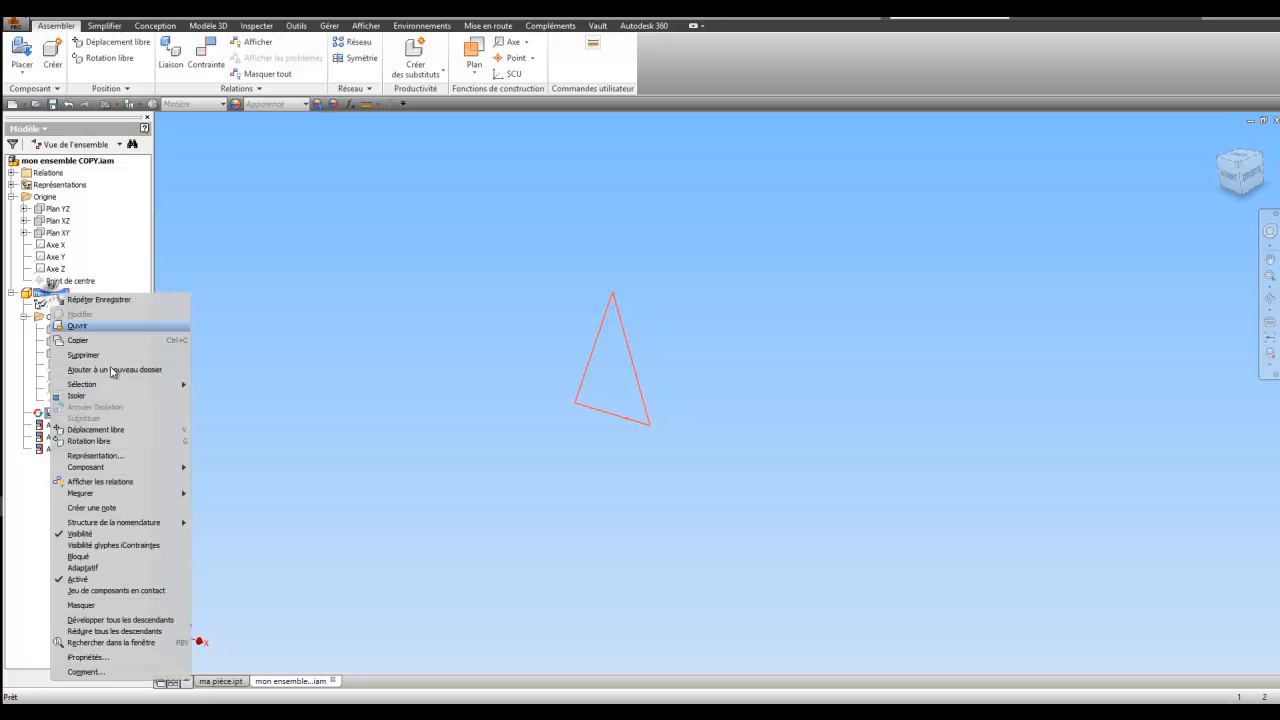
left_click(115, 568)
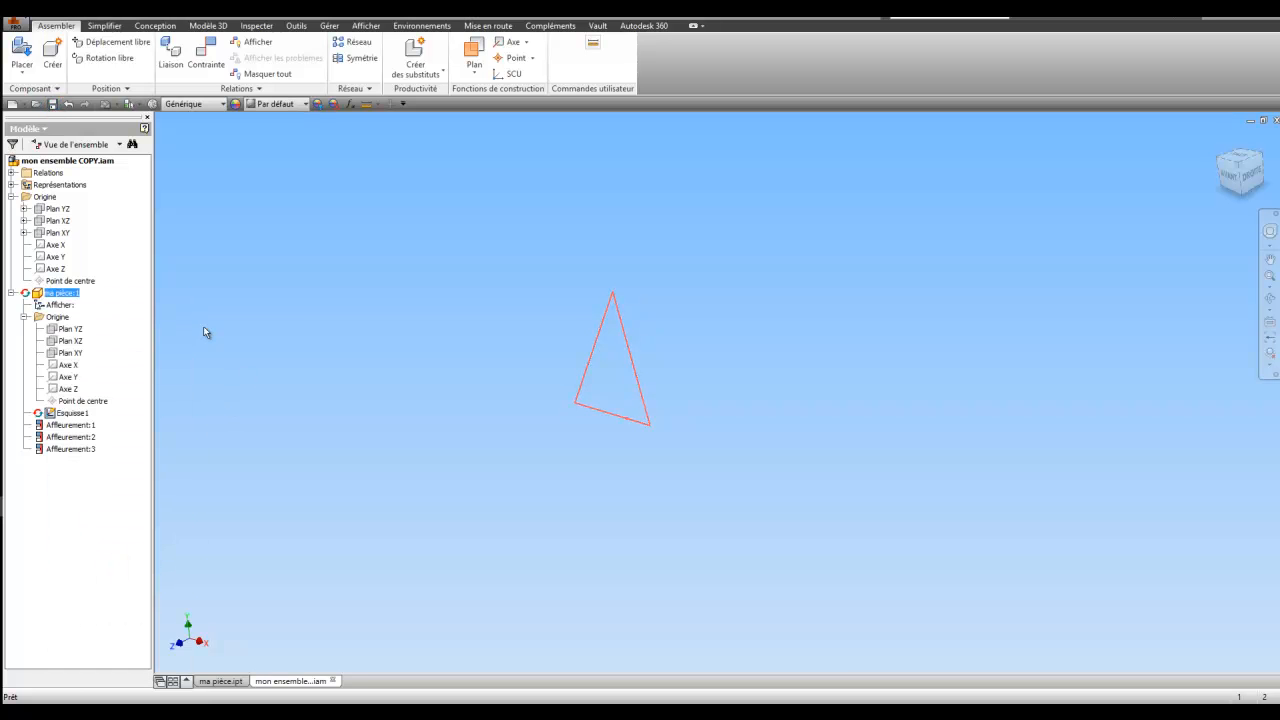
left_click(54, 105)
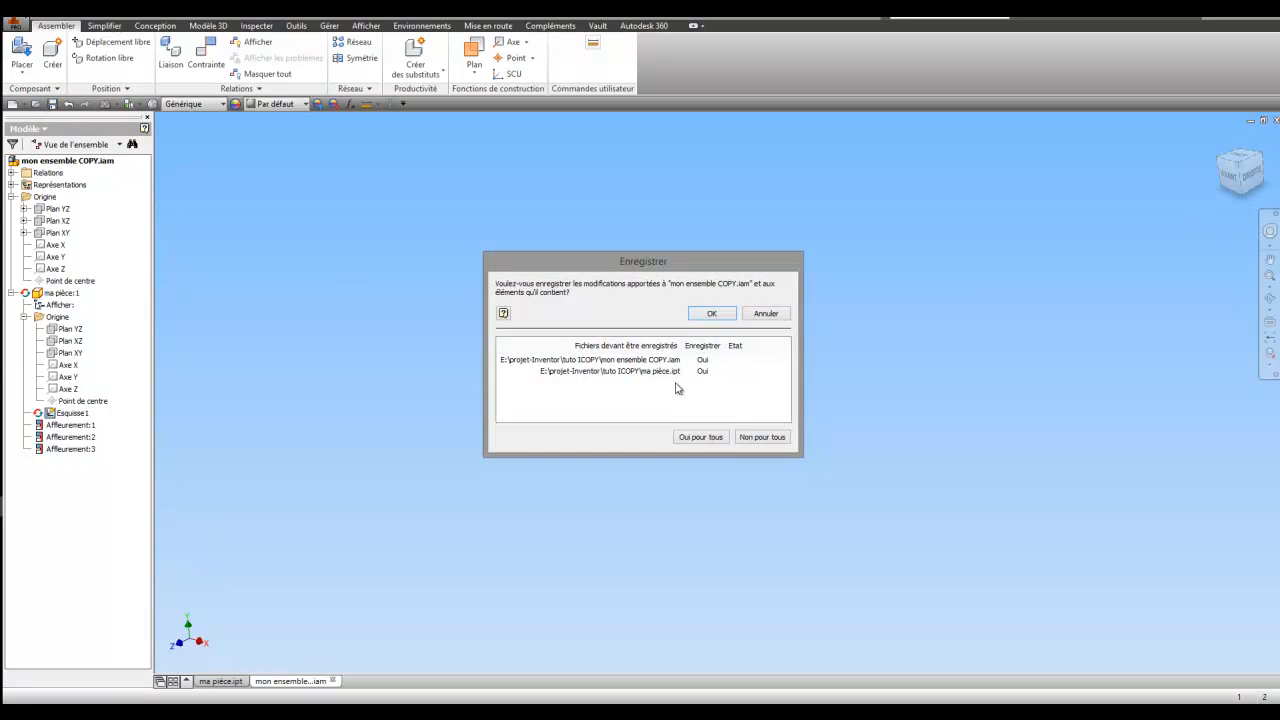
left_click(700, 437)
left_click(711, 314)
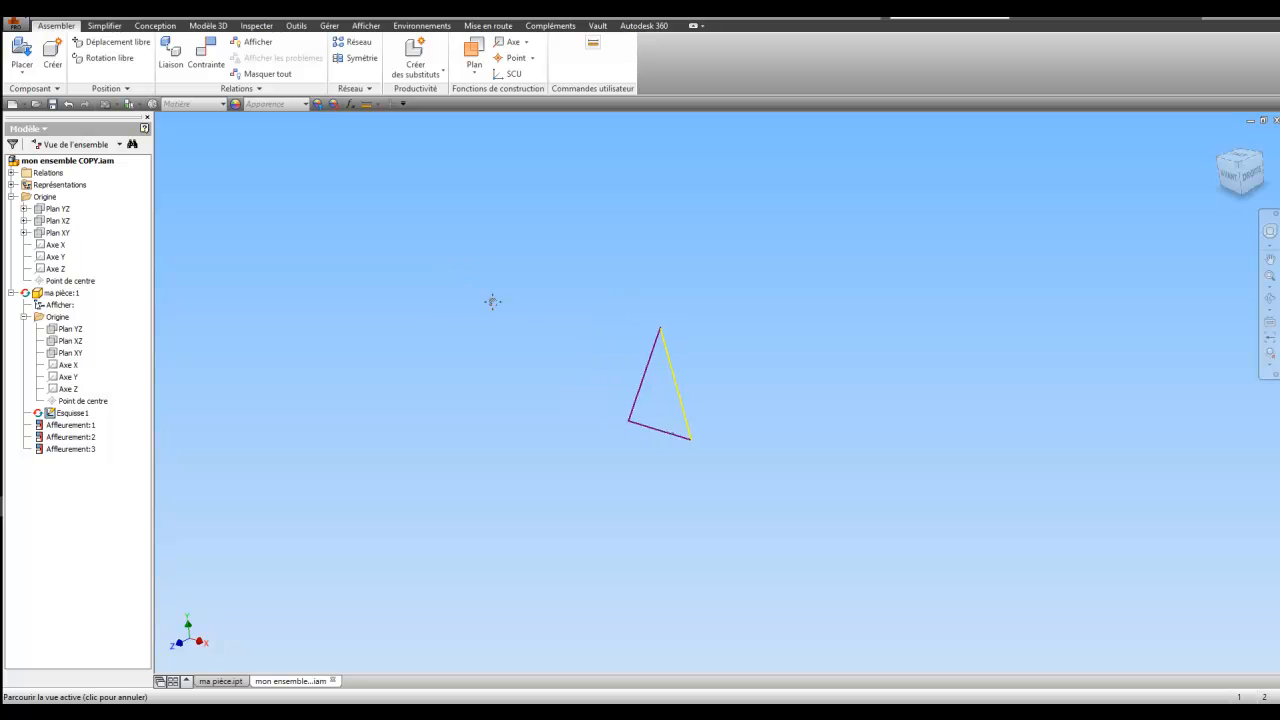
Set up a frame insertion using the ANSI AISC (Carré) - Profil creux family in size 2x2x3/16.
left_click(150, 26)
left_click(142, 52)
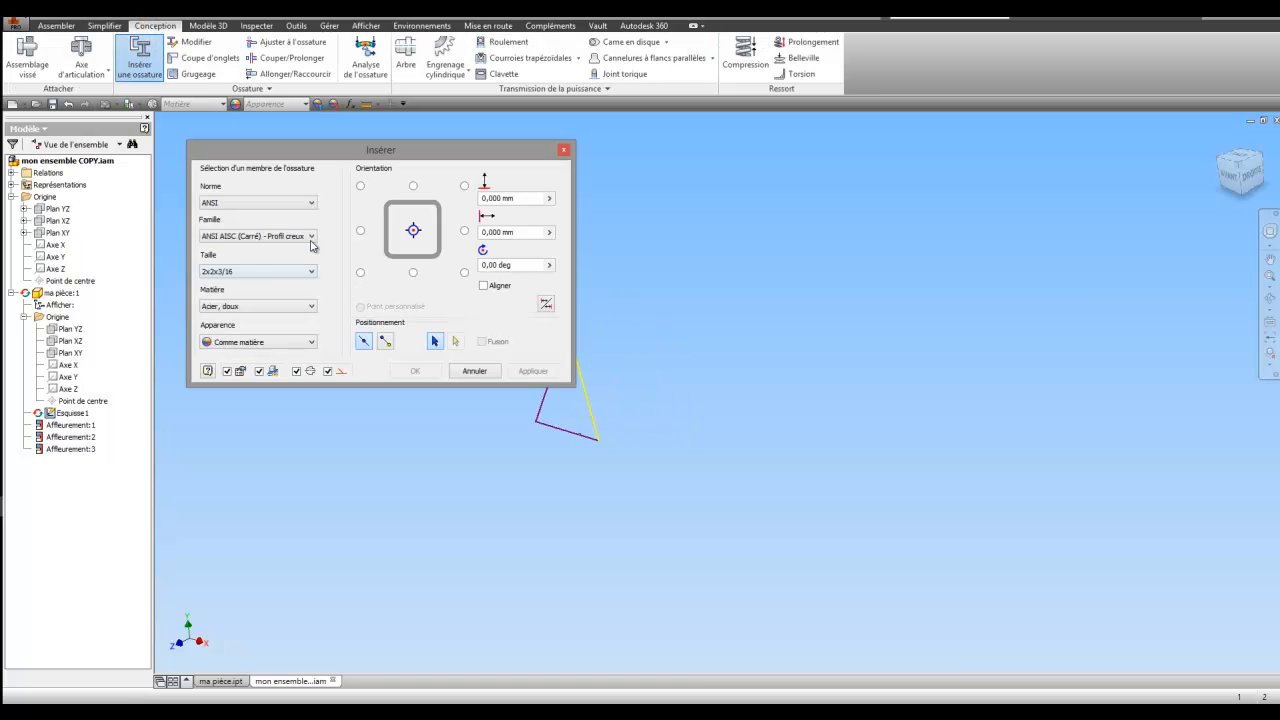
left_click(312, 240)
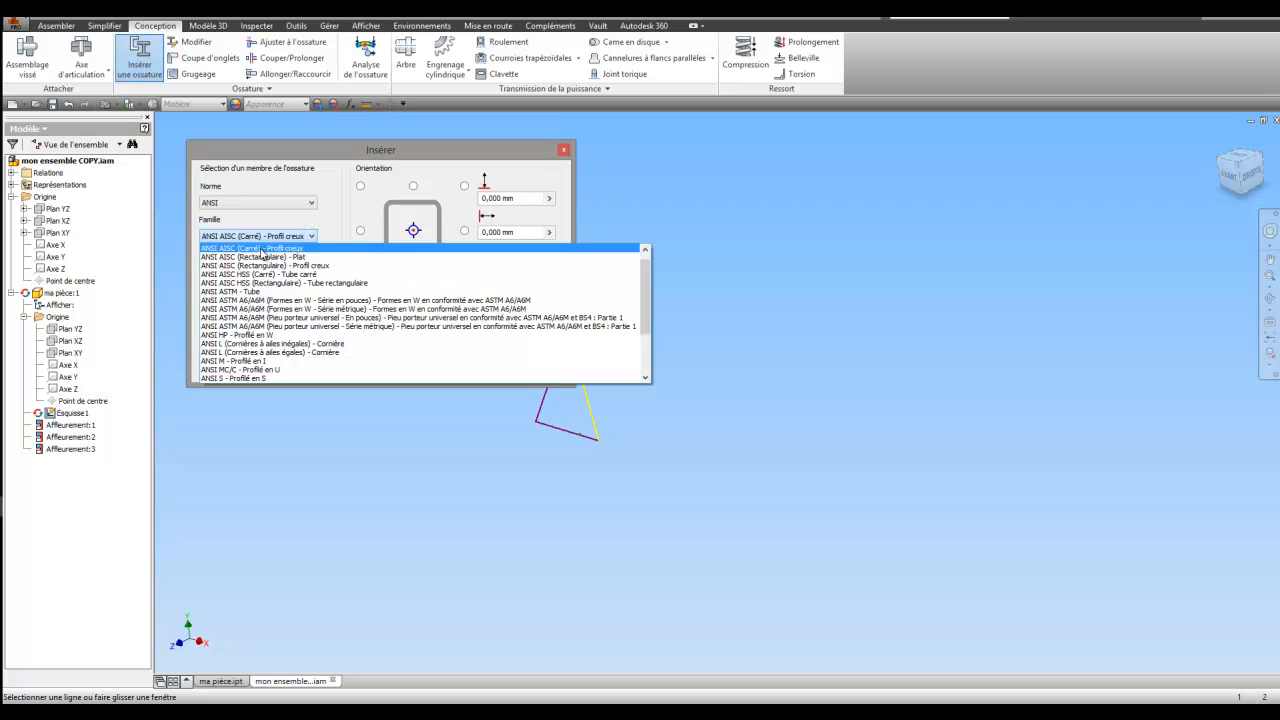
left_click(261, 251)
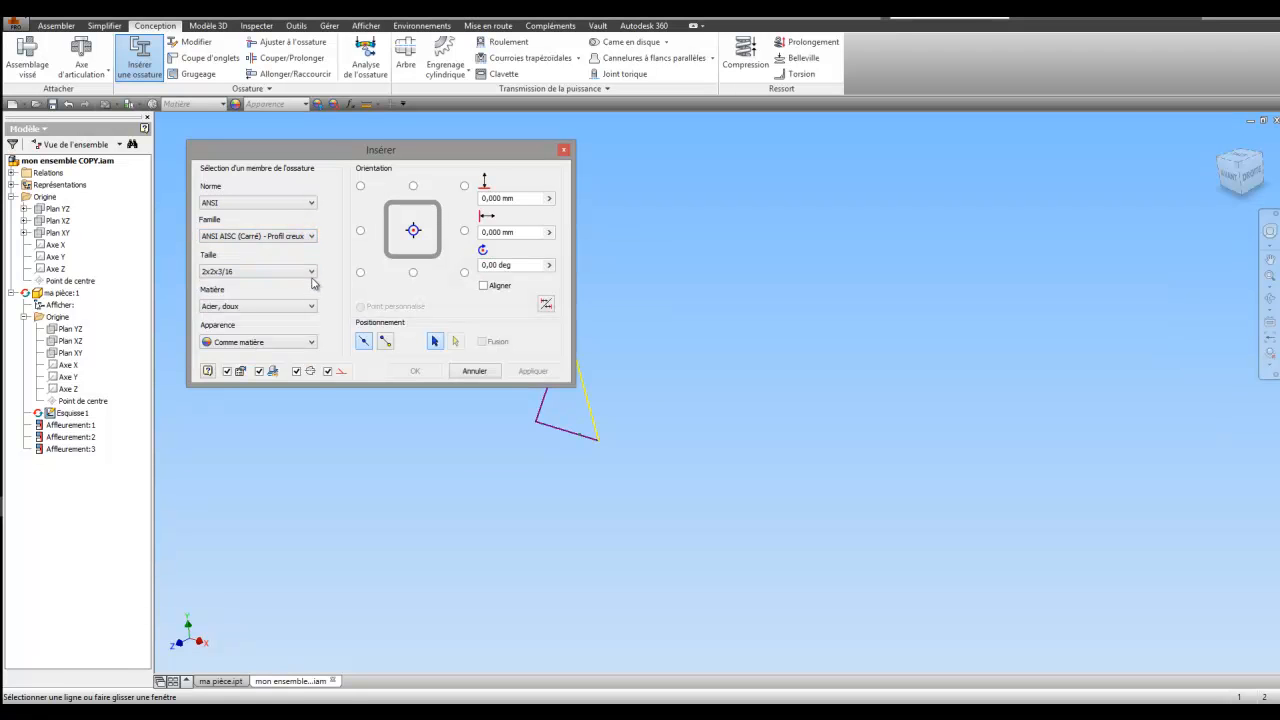
left_click(313, 272)
left_click(238, 282)
scroll(546, 430, "down", 5)
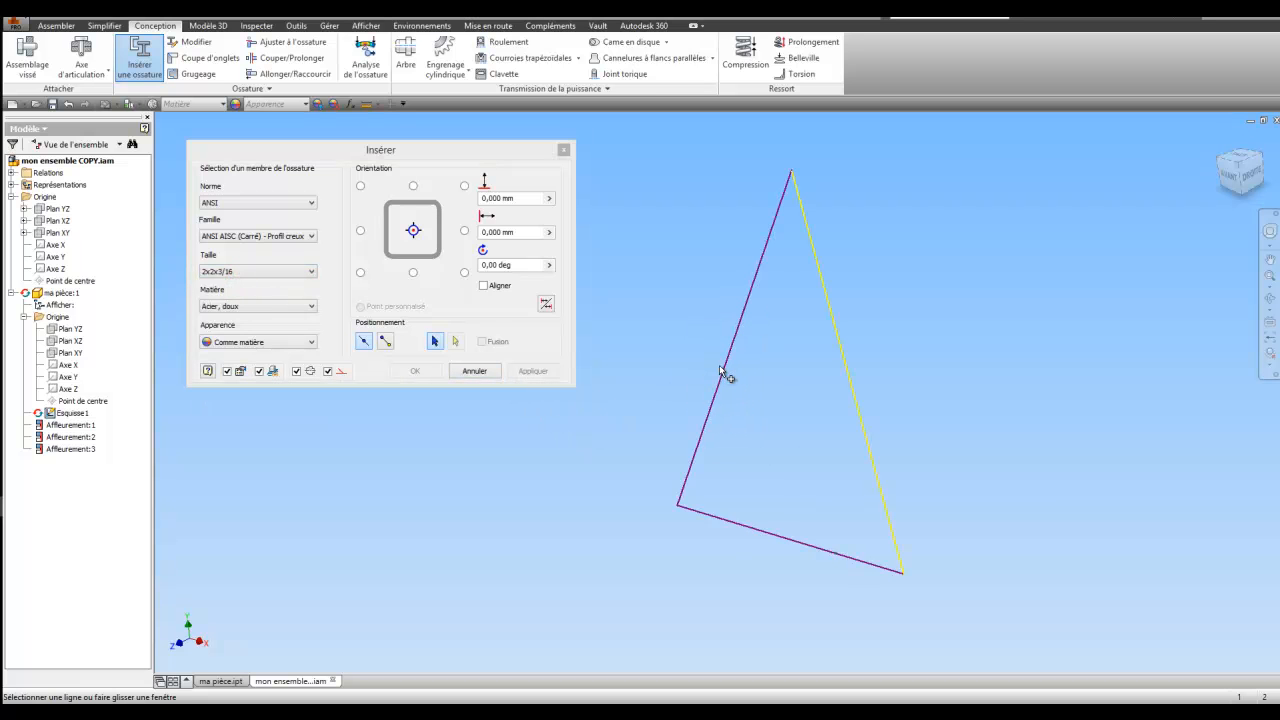
Insert frame members along all three sides of the triangle sketch, keeping the proposed frame and member file names.
left_click(725, 372)
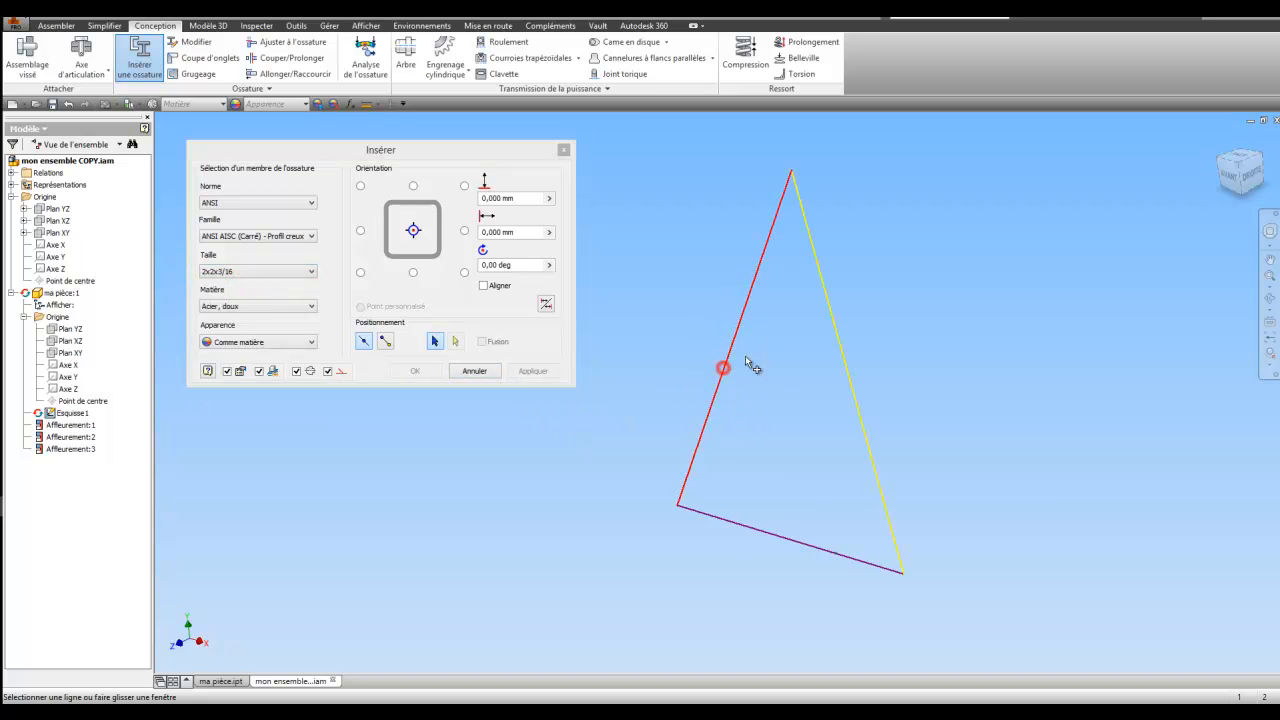
left_click(835, 334)
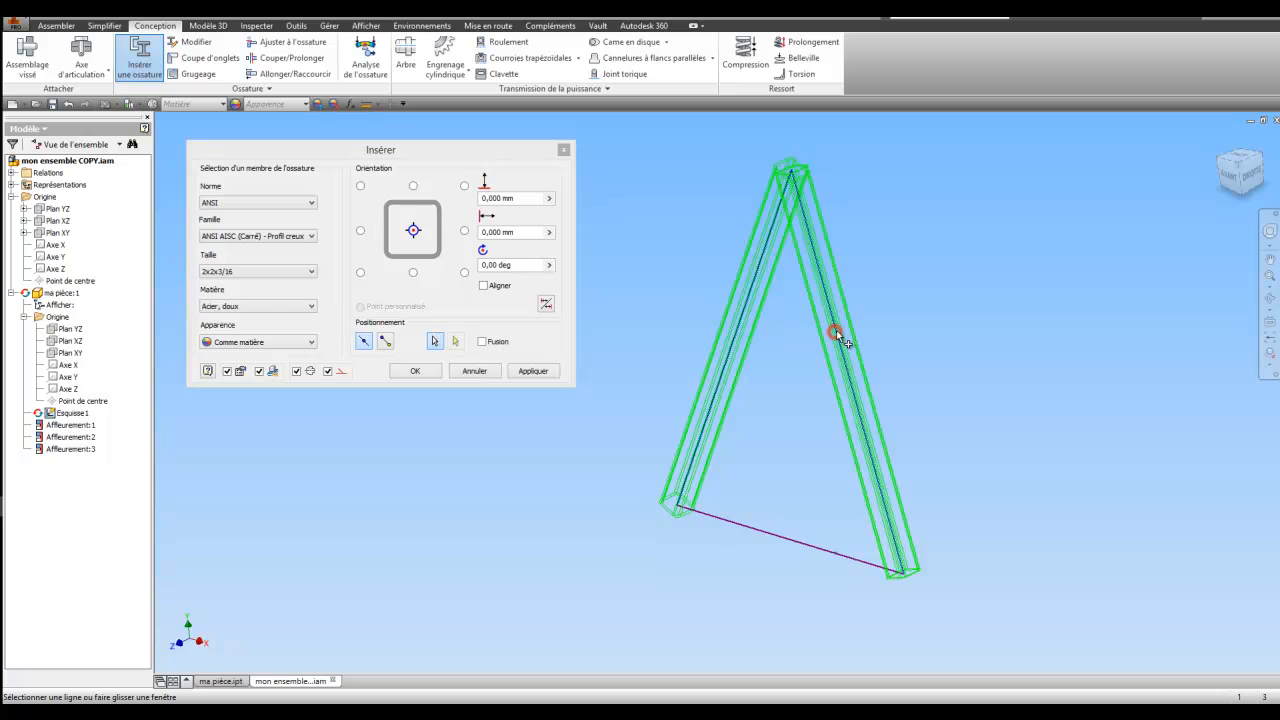
left_click(775, 541)
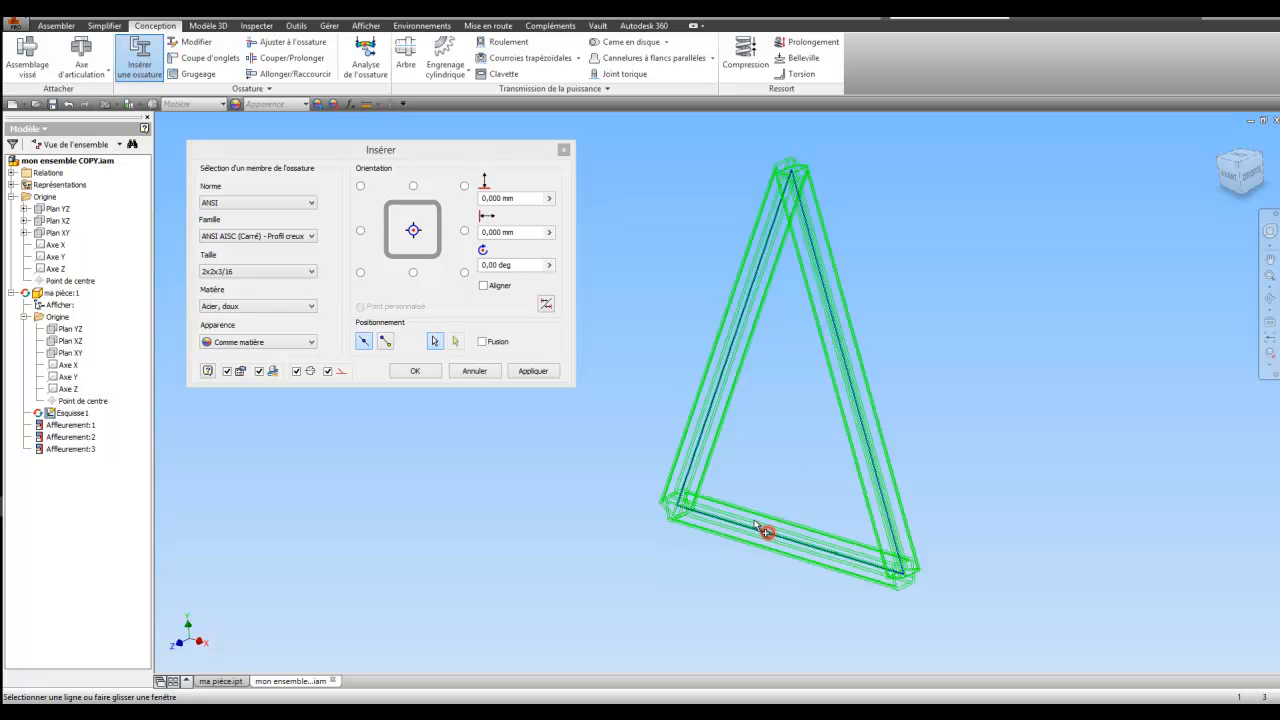
left_click(434, 372)
left_click(288, 287)
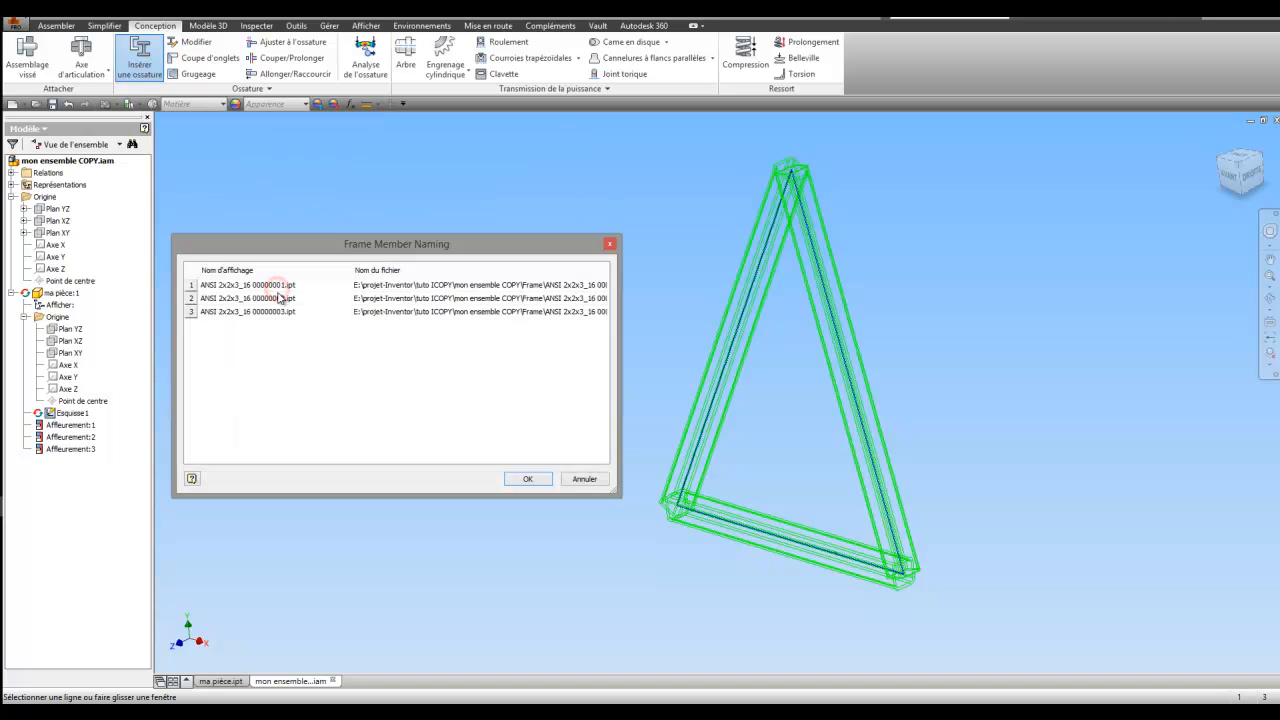
left_click(529, 480)
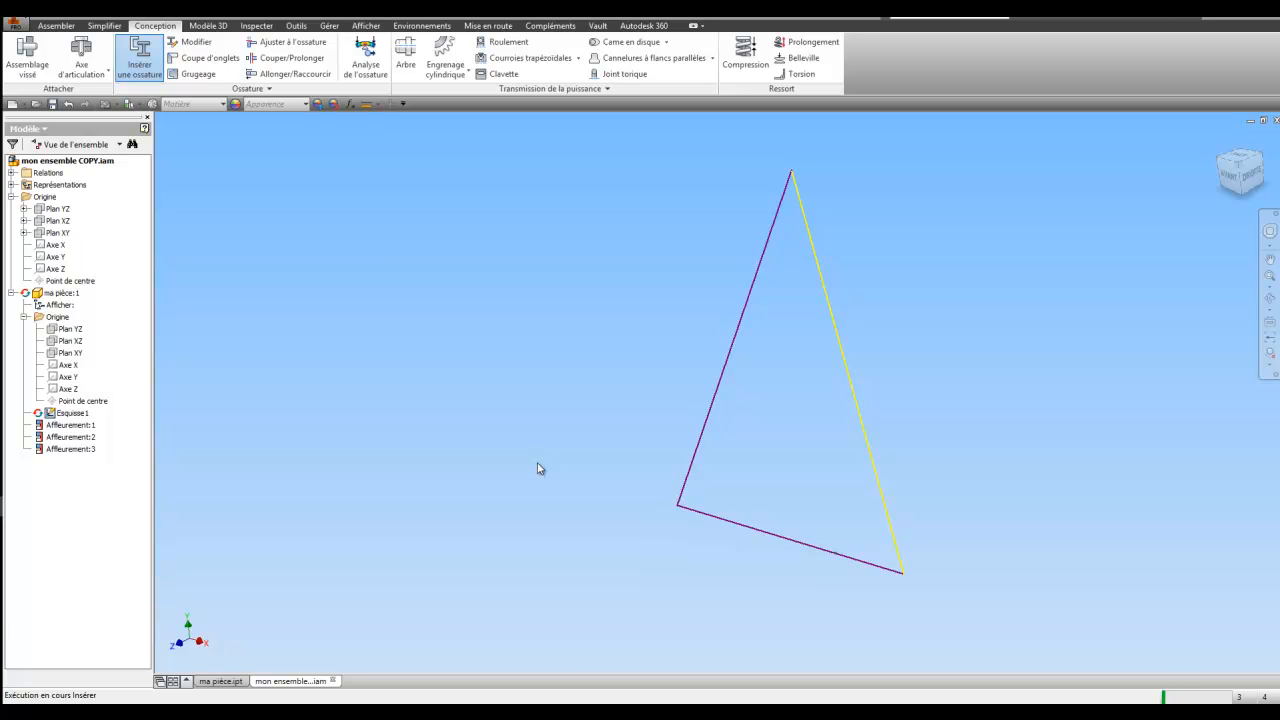
Miter the two long frame members where they meet at the triangle's apex, with a 0 mm gap.
left_click(205, 57)
left_click(750, 265)
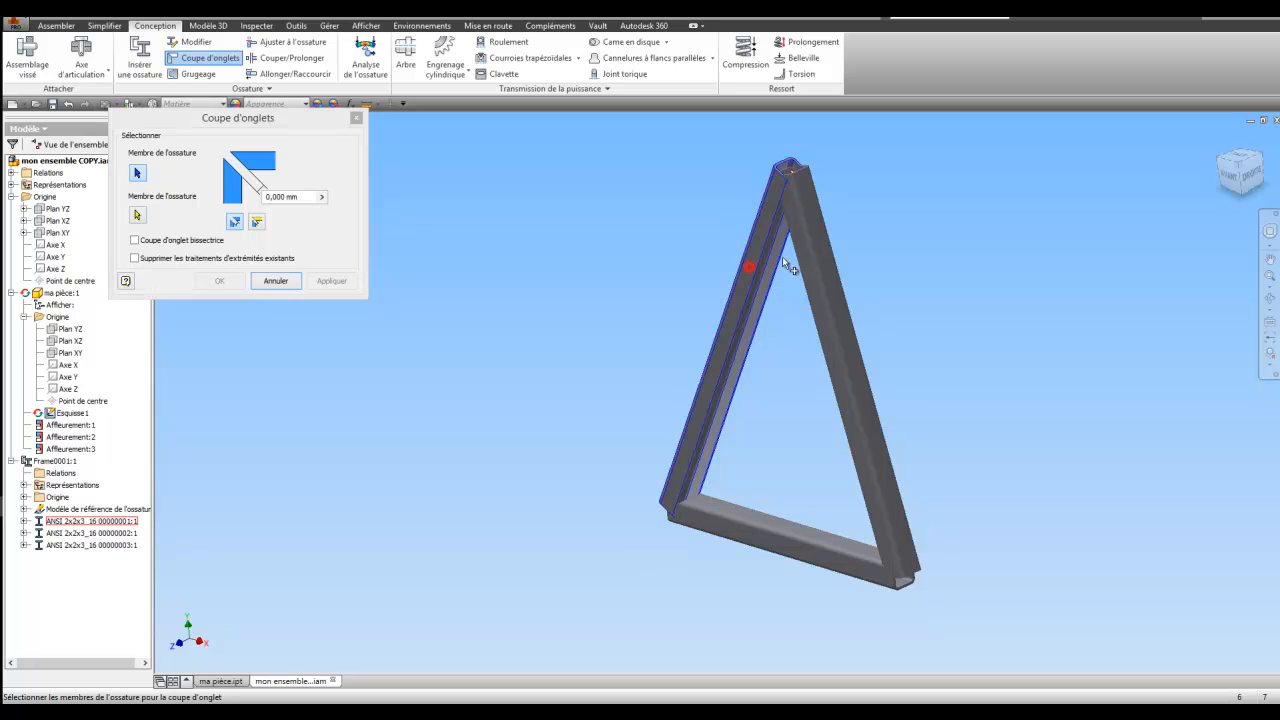
left_click(813, 253)
left_click(333, 281)
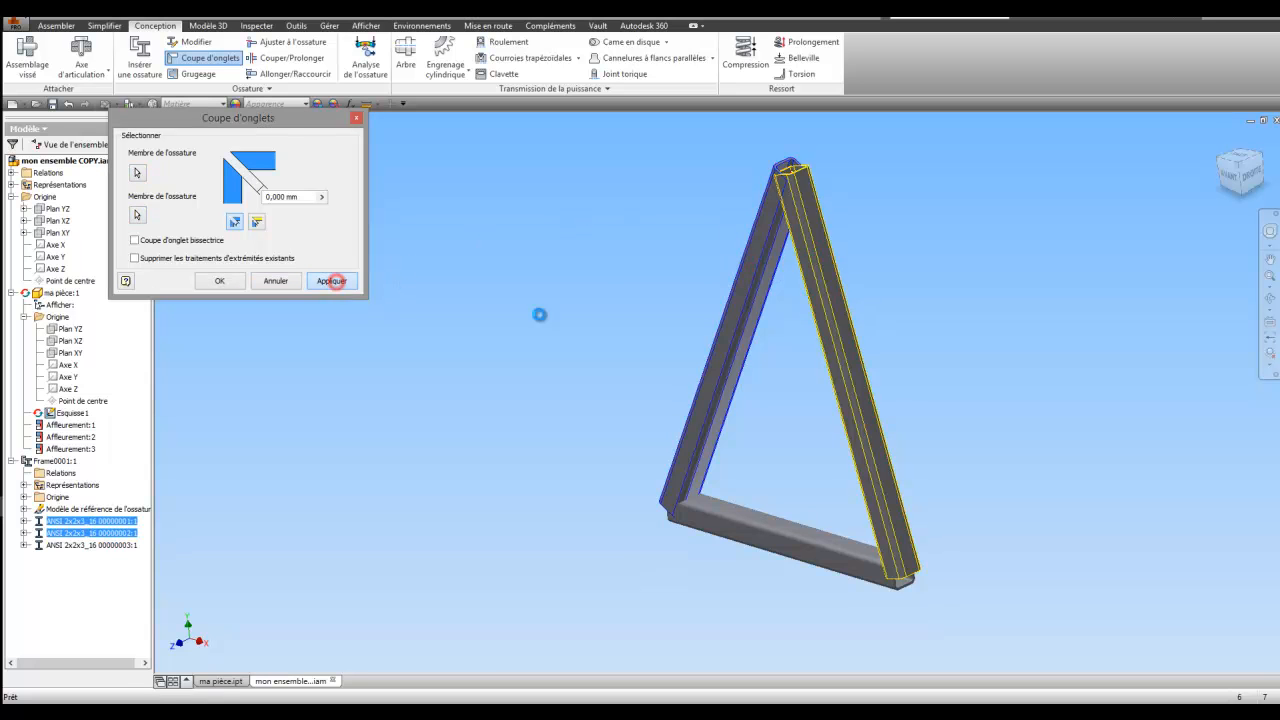
Miter the base member with each of the two long members at the triangle's lower corners, with a 0 mm gap.
left_click(706, 382)
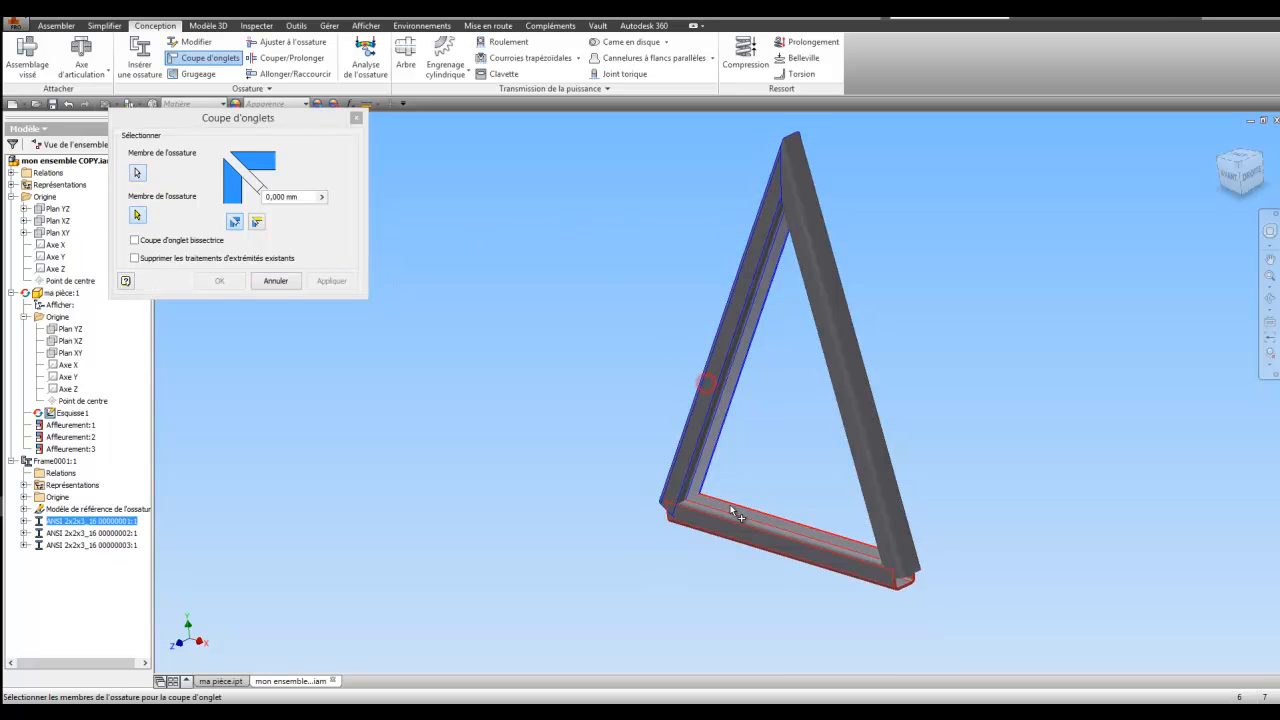
left_click(721, 509)
left_click(331, 280)
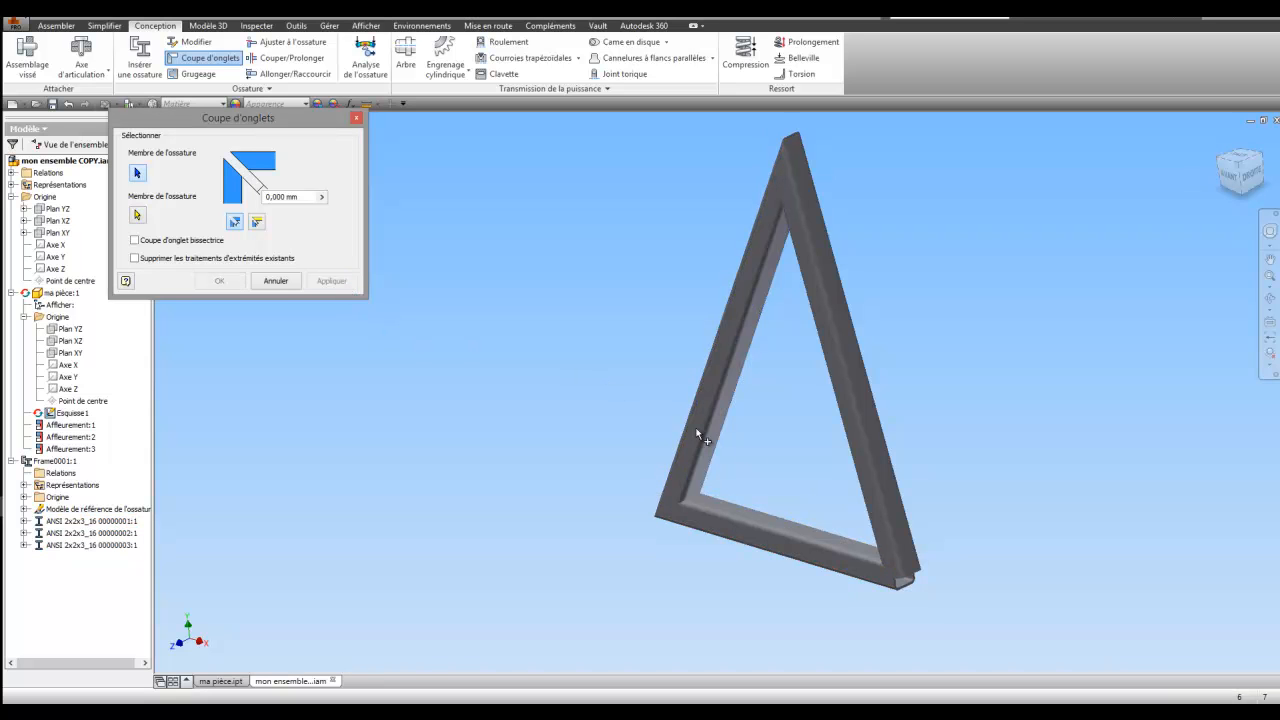
left_click(837, 543)
left_click(876, 488)
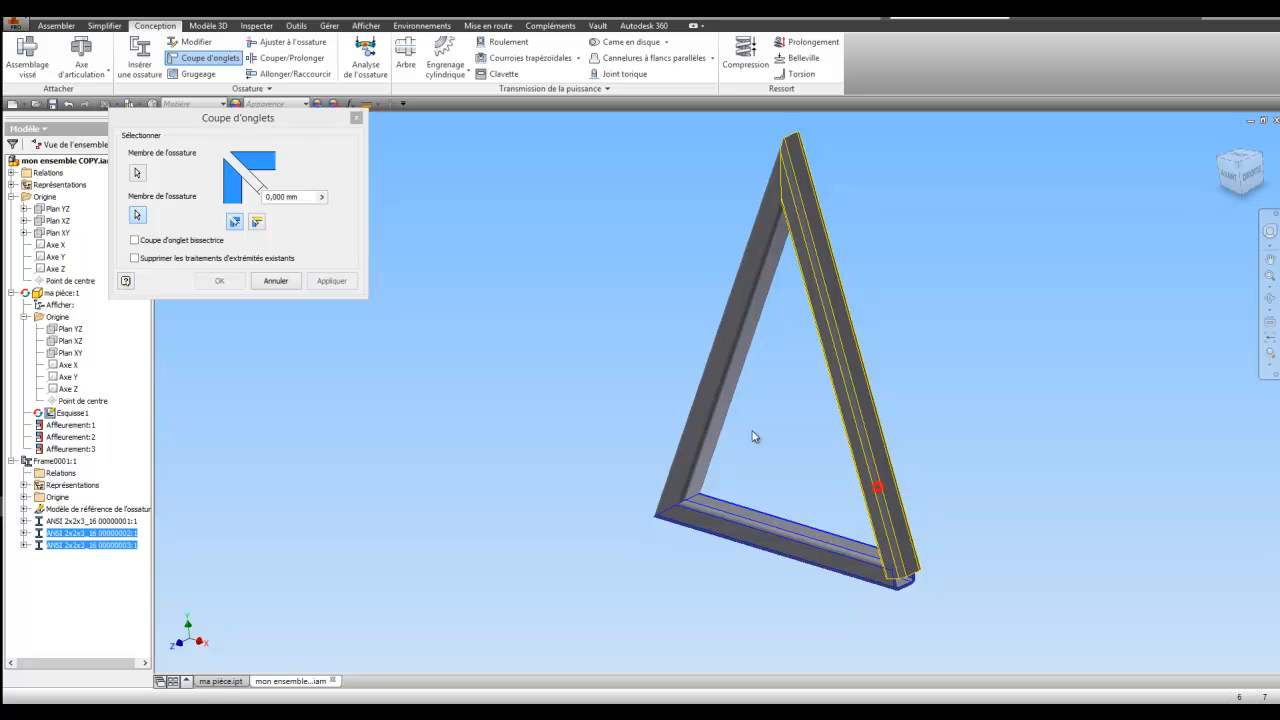
left_click(238, 281)
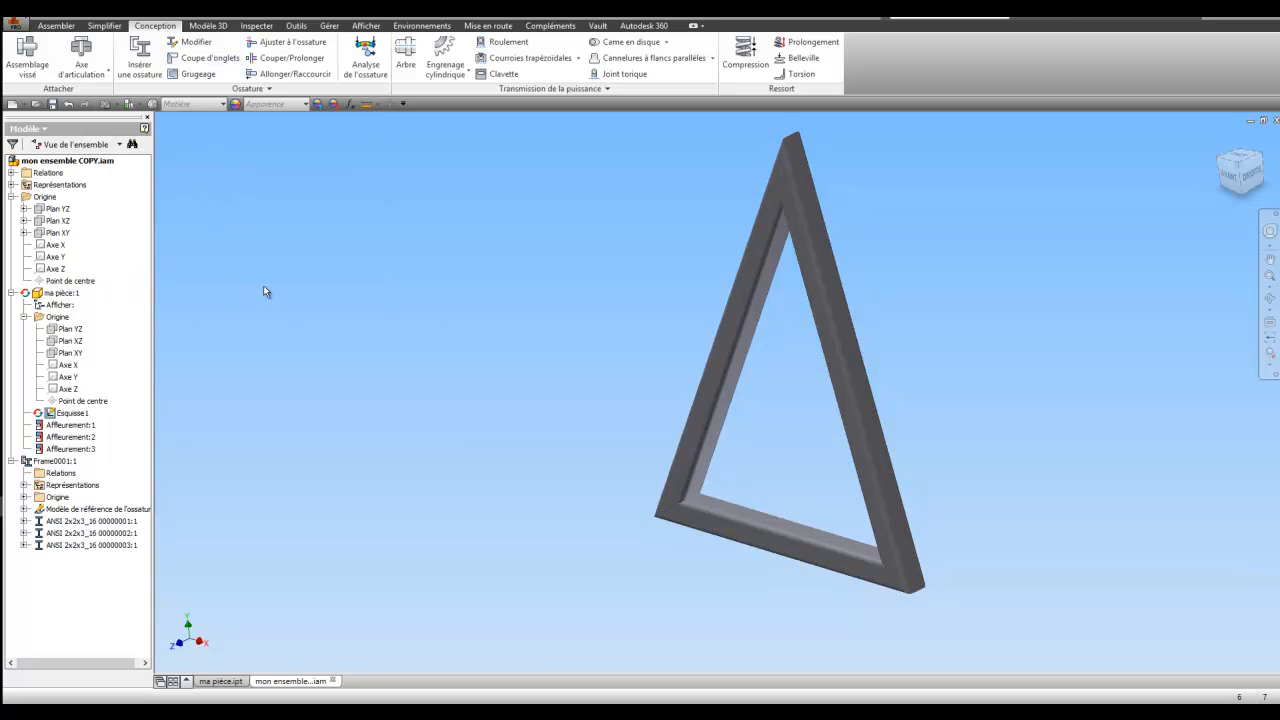
Hide the frame Frame0001 so that only the triangle sketch is displayed, and save the assembly with its new files.
middle_click_drag(644, 303, 636, 340)
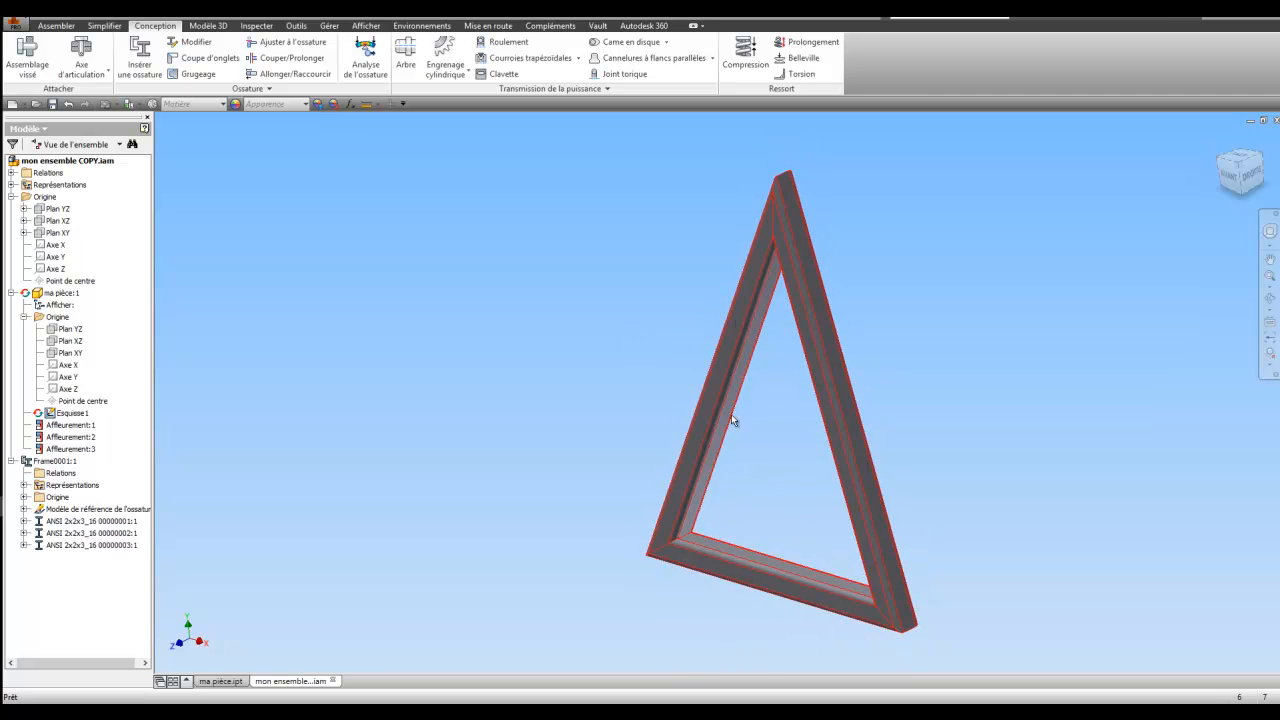
right_click(56, 462)
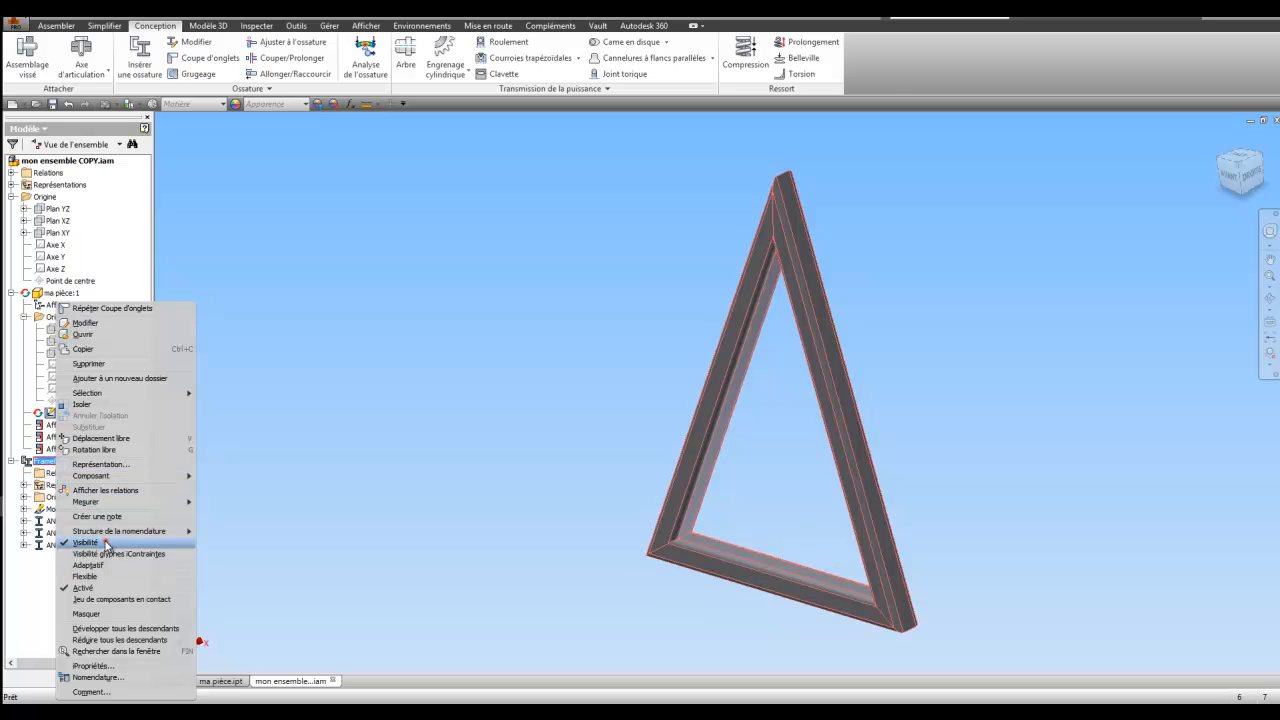
left_click(107, 543)
scroll(455, 300, "down", 3)
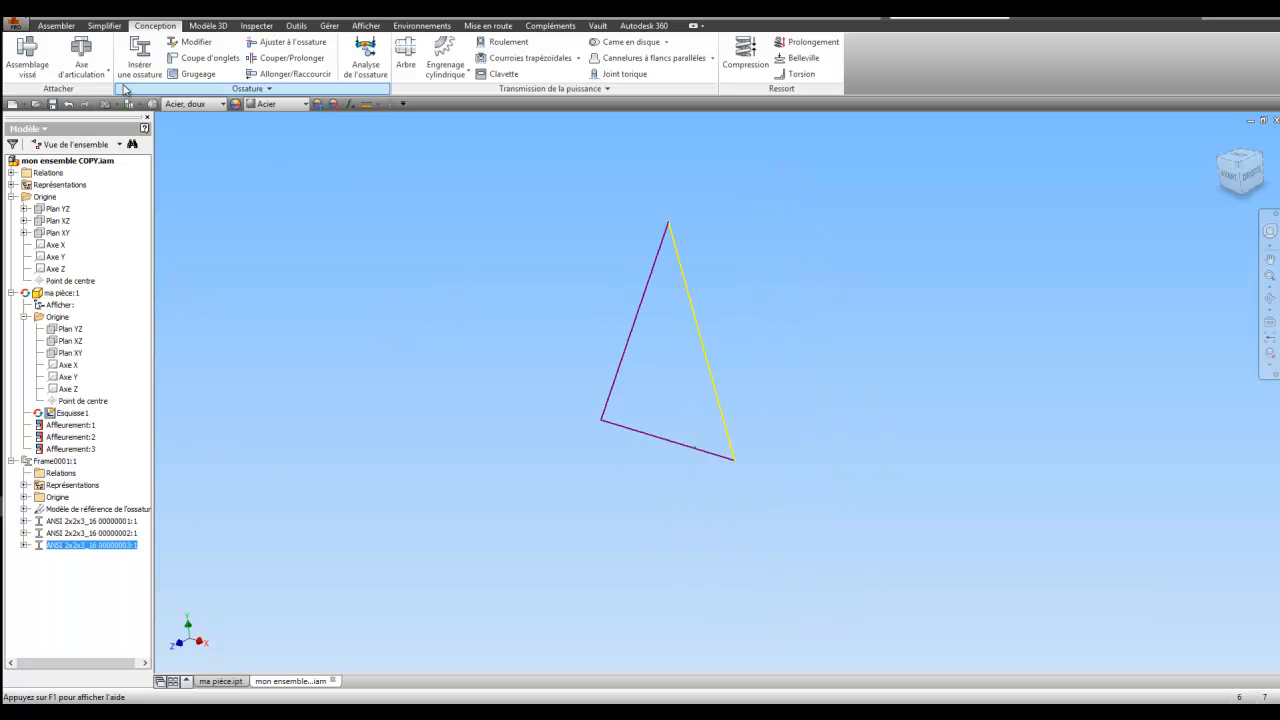
left_click(53, 104)
left_click(700, 437)
left_click(712, 313)
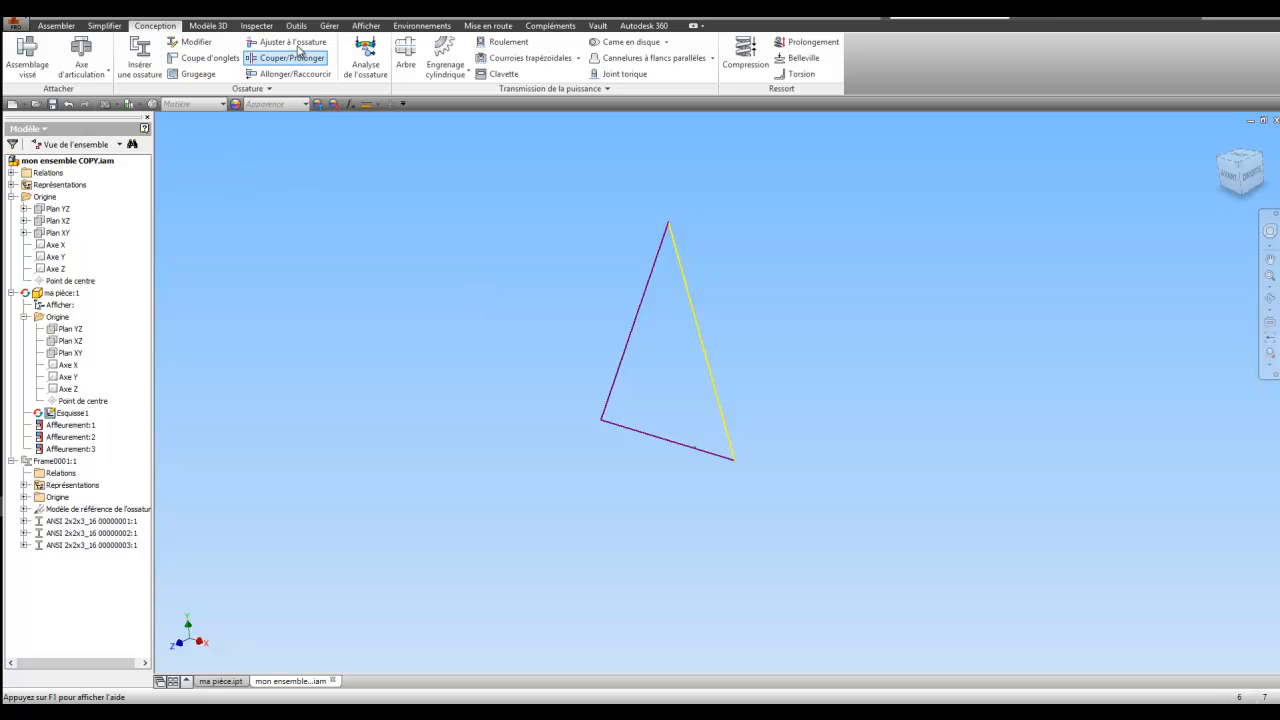
Start an iCopy preparation and choose "ma pièce:1" as the part to implant.
left_click(329, 25)
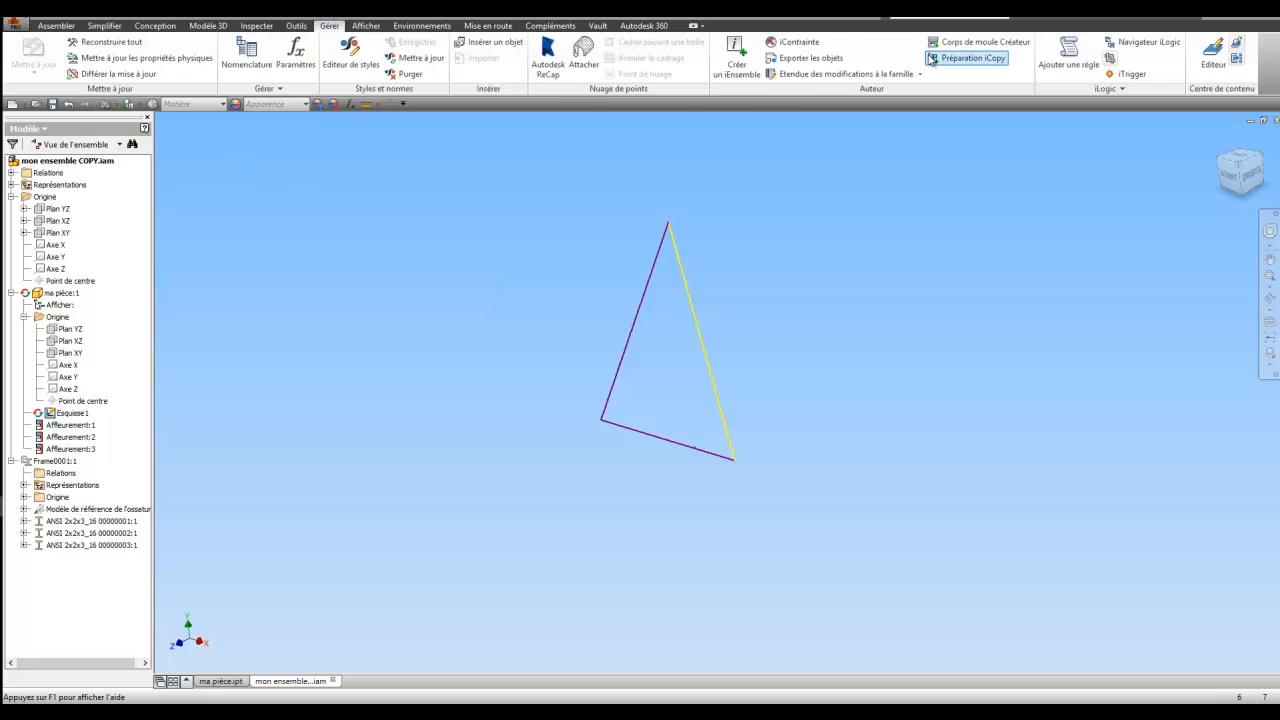
left_click(958, 59)
left_click_drag(286, 24, 432, 137)
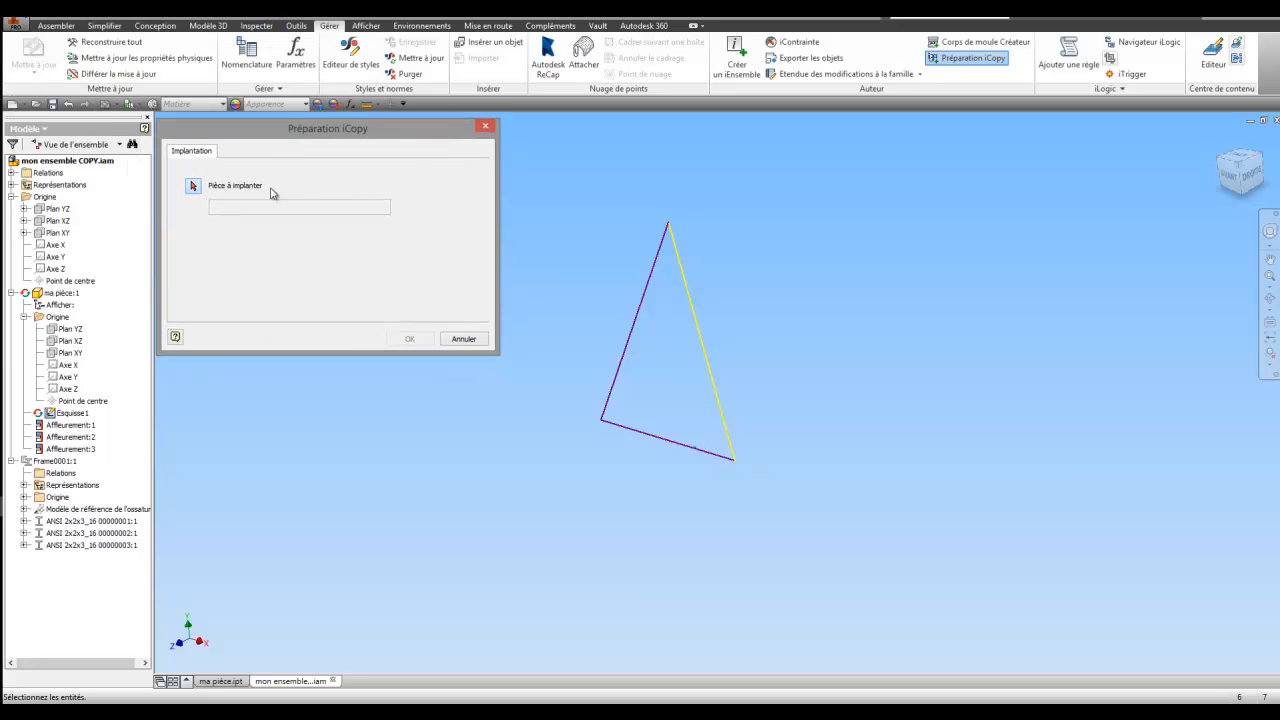
left_click(60, 293)
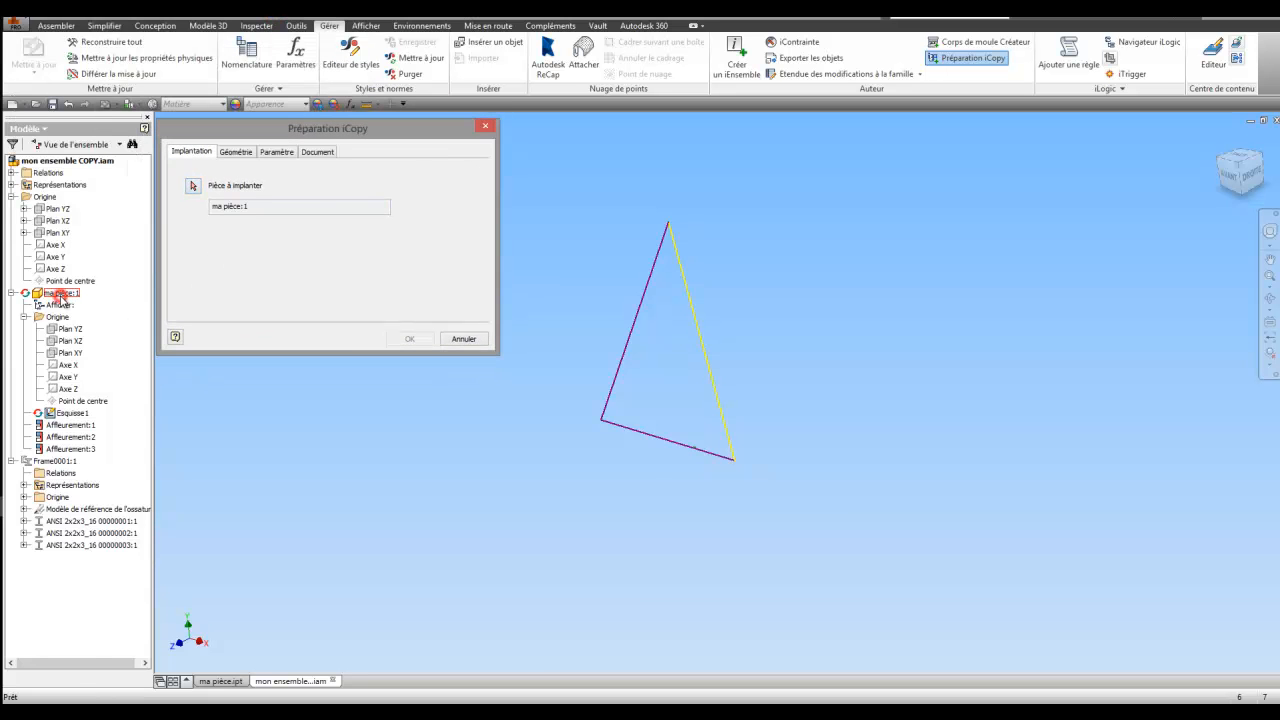
Add the triangle's three corner points as iCopy geometry: first the two base corners, then the apex, with the default labels.
left_click(238, 152)
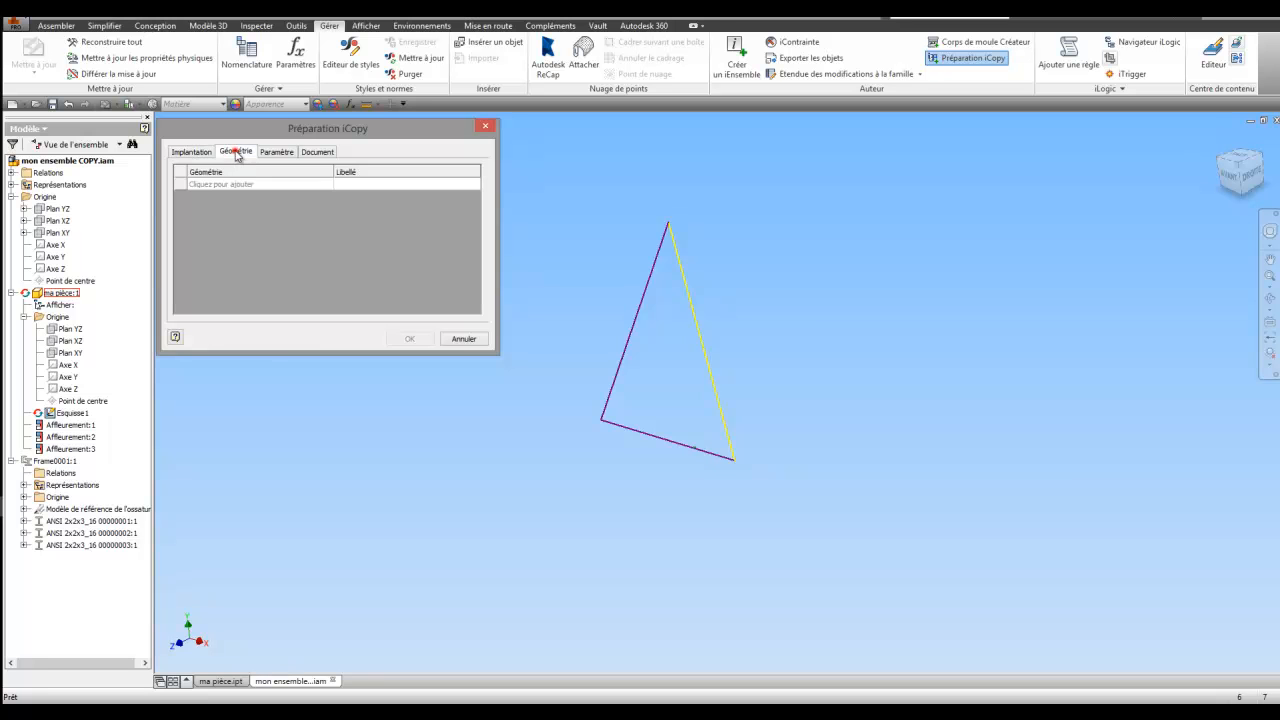
left_click(233, 185)
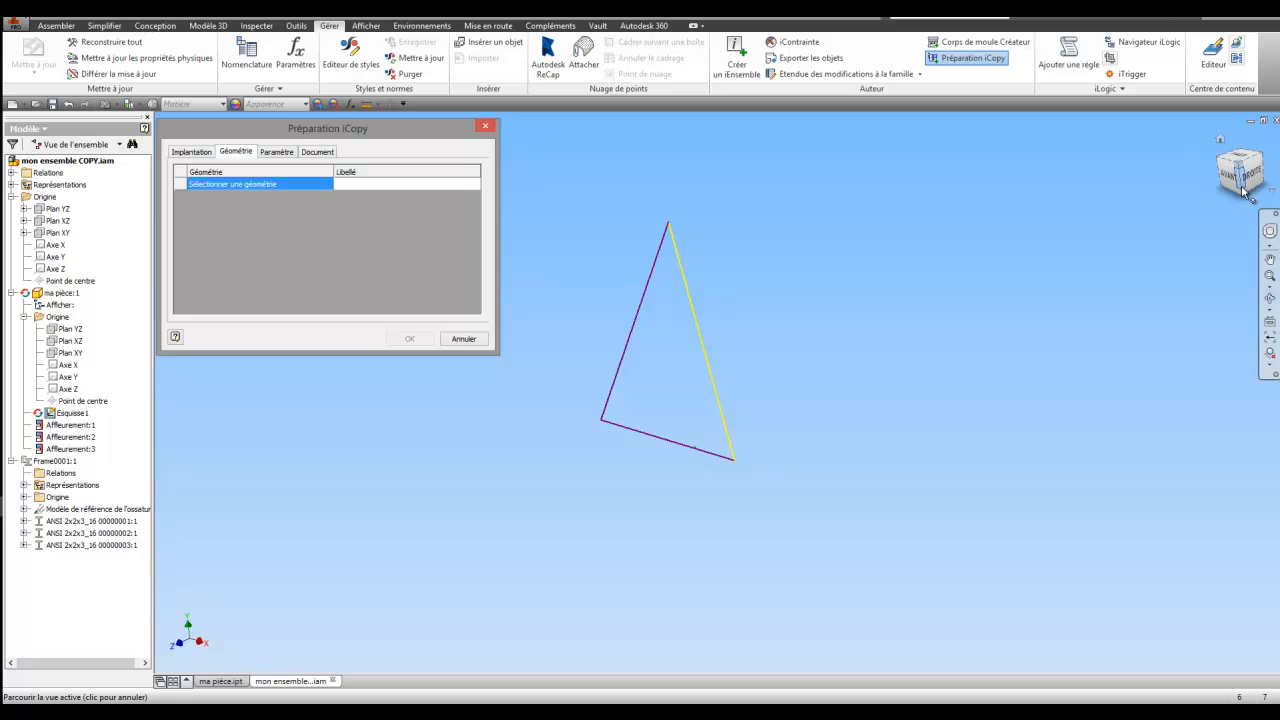
left_click(698, 340)
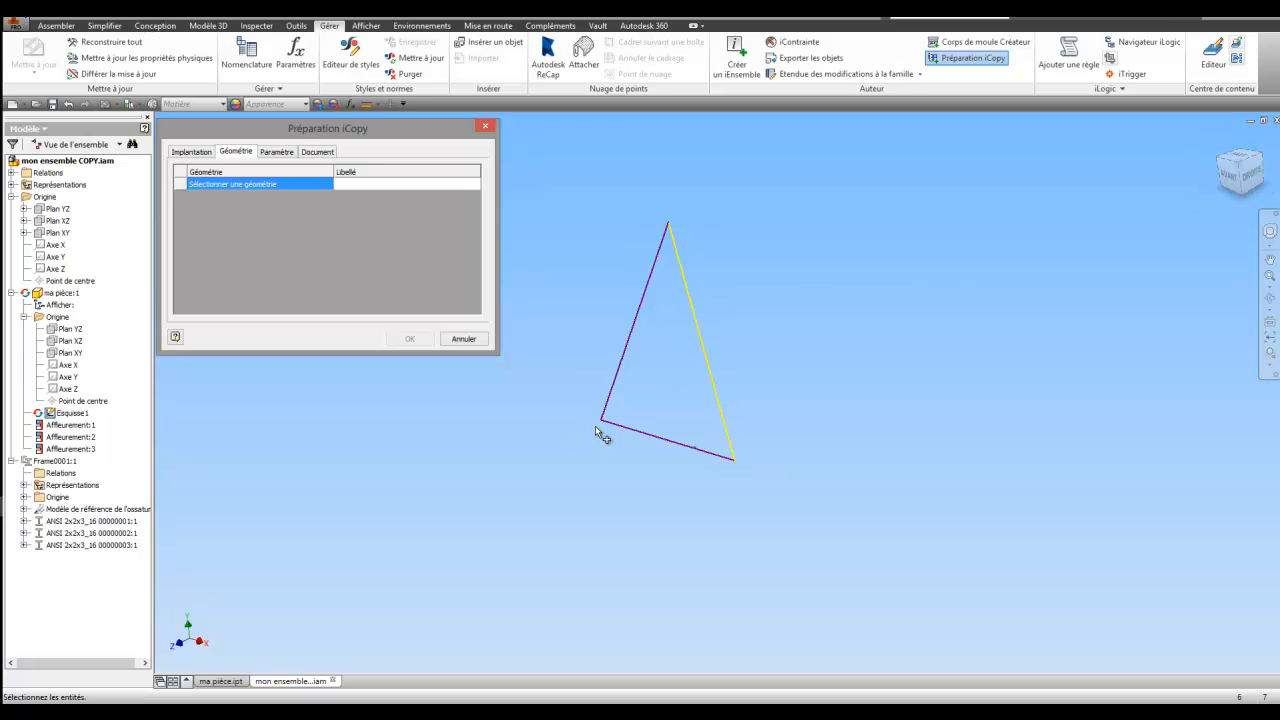
left_click(602, 421)
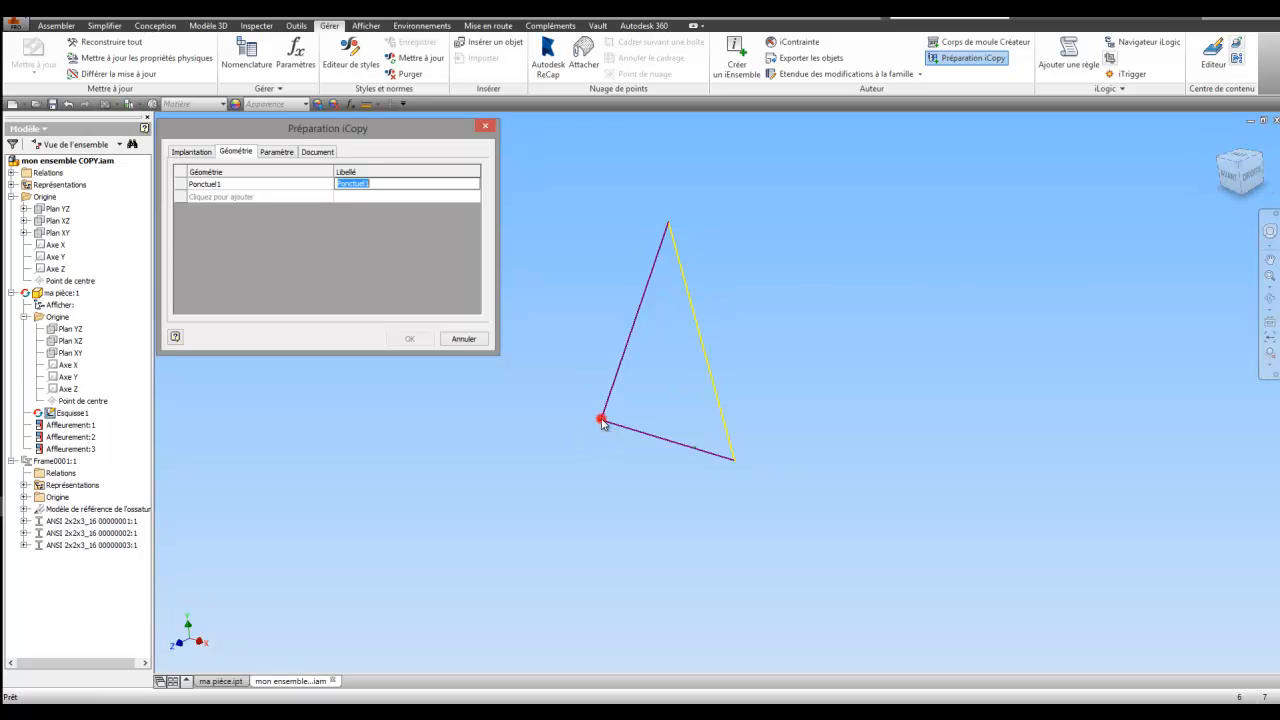
left_click(273, 199)
left_click(736, 461)
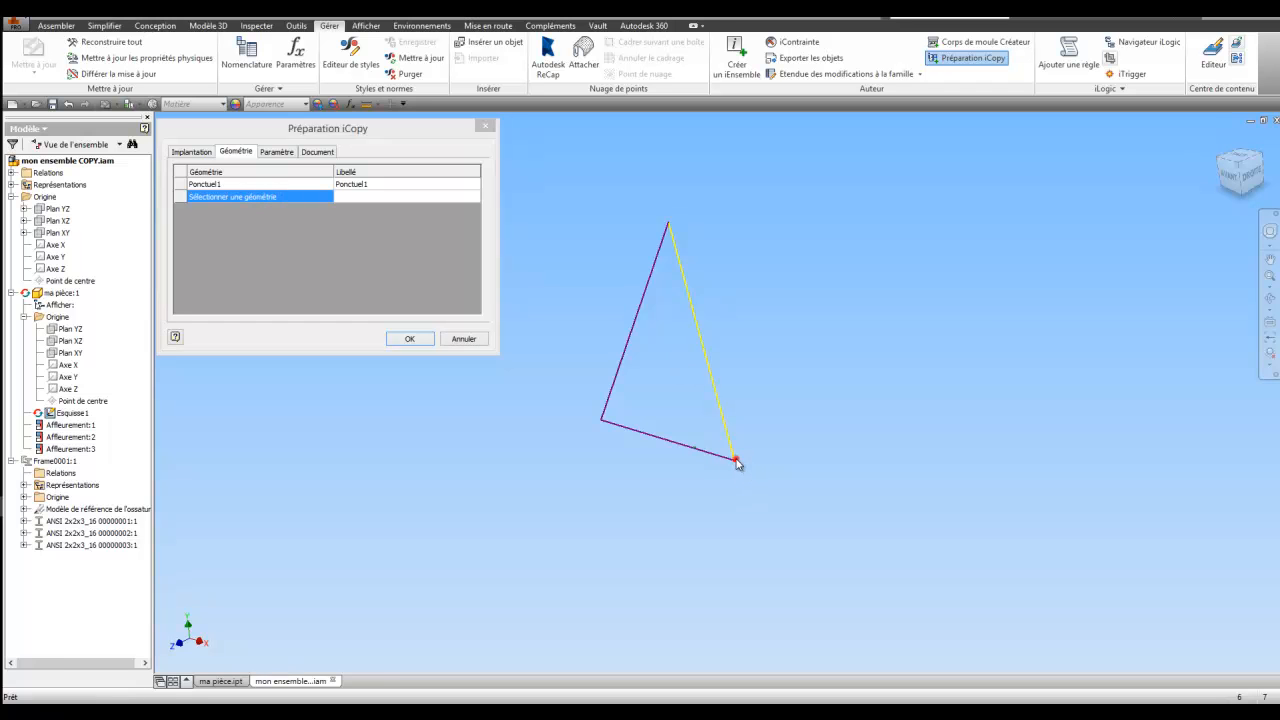
left_click(266, 210)
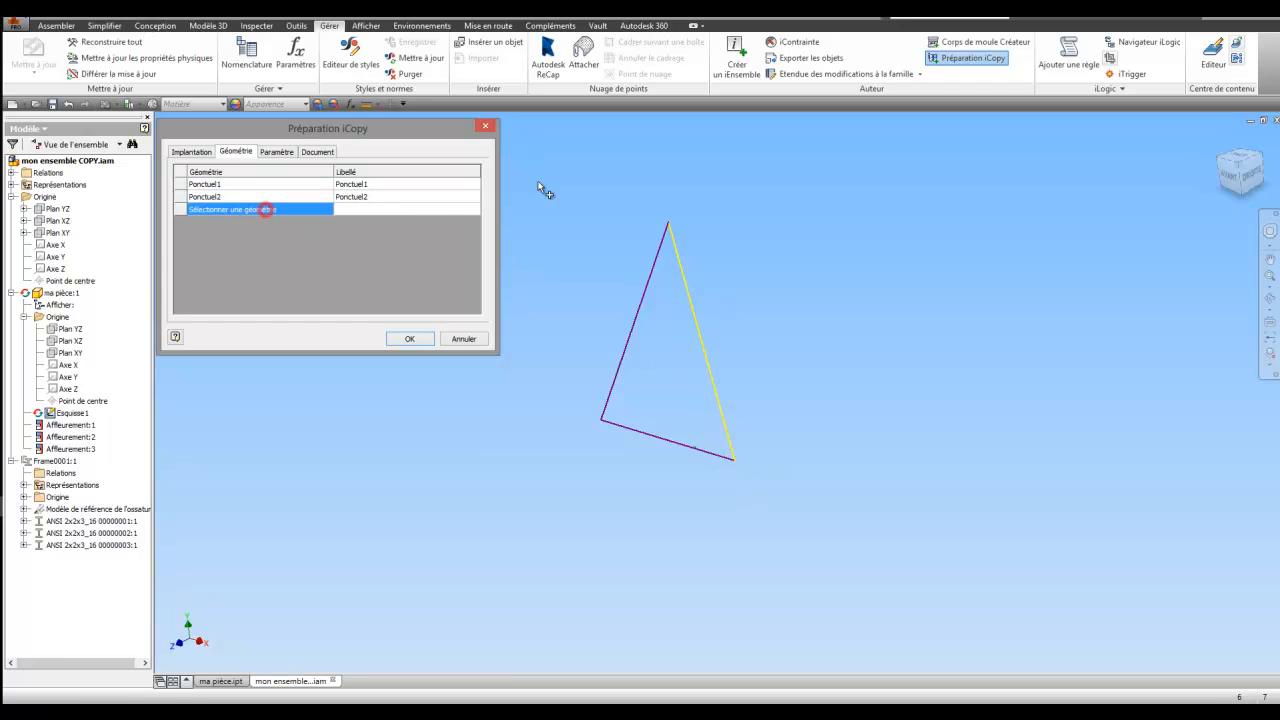
left_click(669, 222)
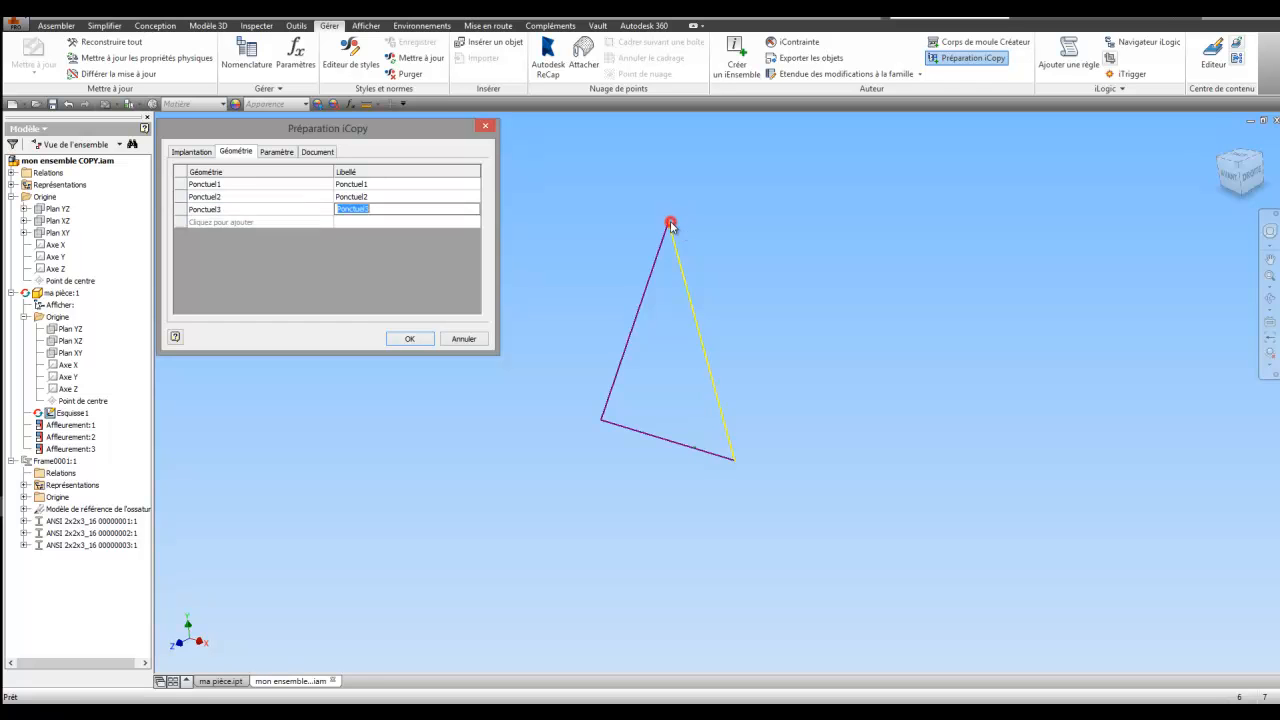
Finish the iCopy definition without adding any parameters or documents, and collapse the assembly's Origin folder.
left_click(286, 152)
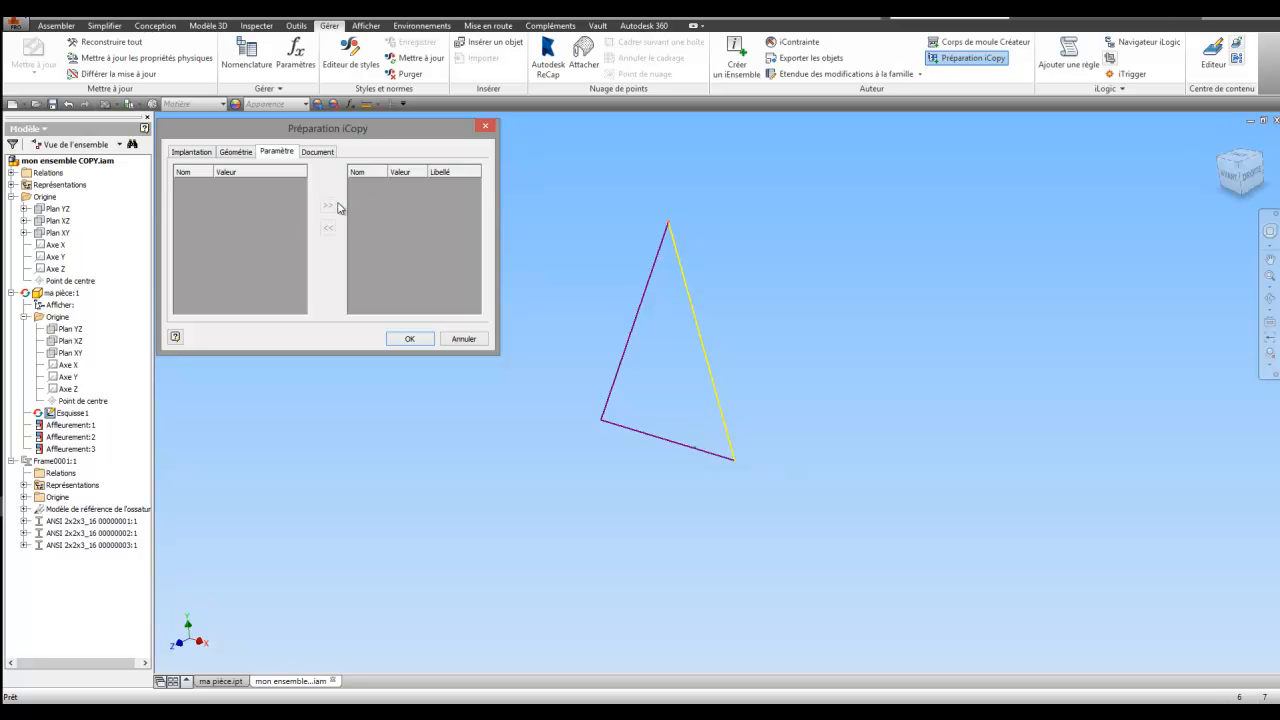
left_click(318, 153)
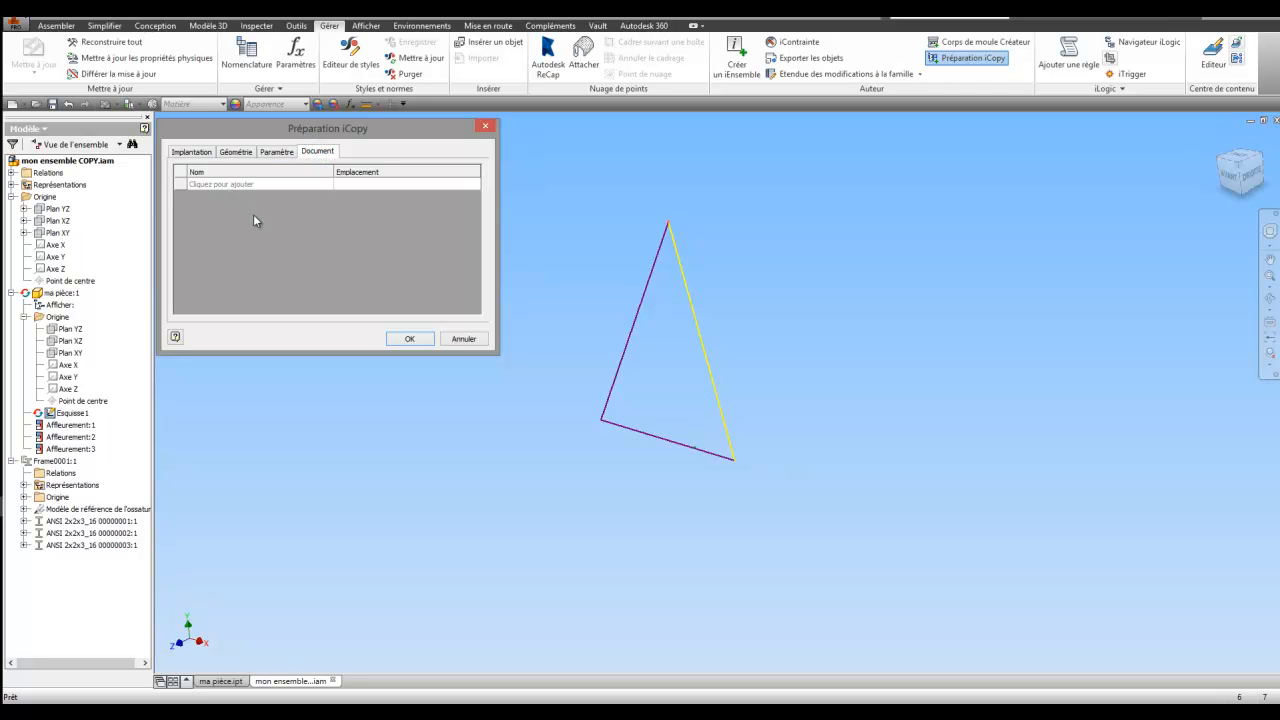
left_click(408, 340)
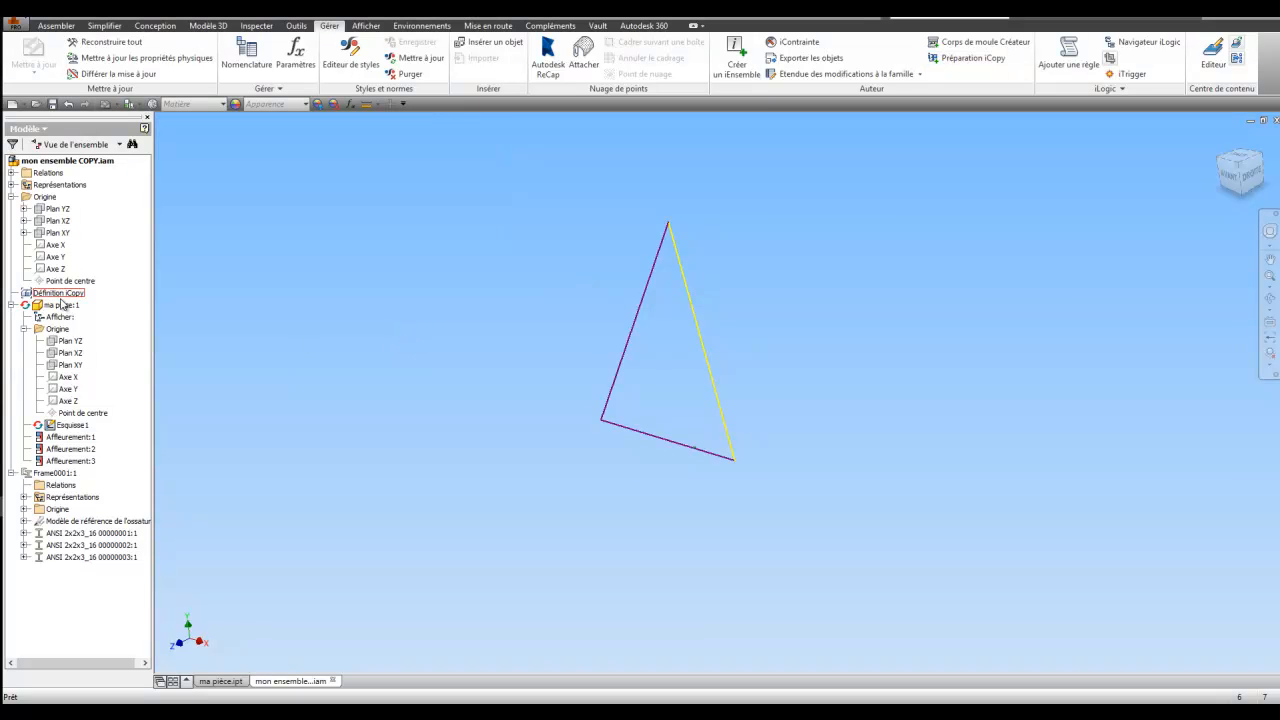
left_click(84, 293)
left_click(11, 197)
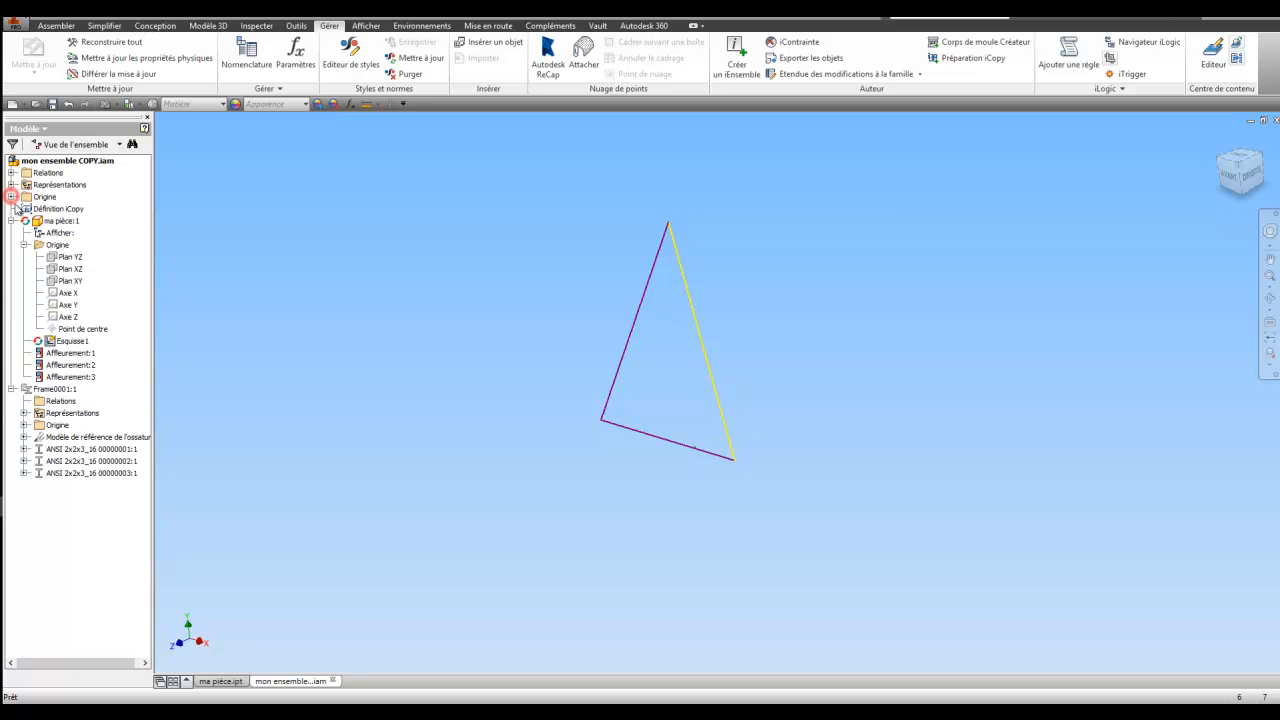
Create a new part file and expand its Origin folder.
left_click(26, 105)
left_click(46, 177)
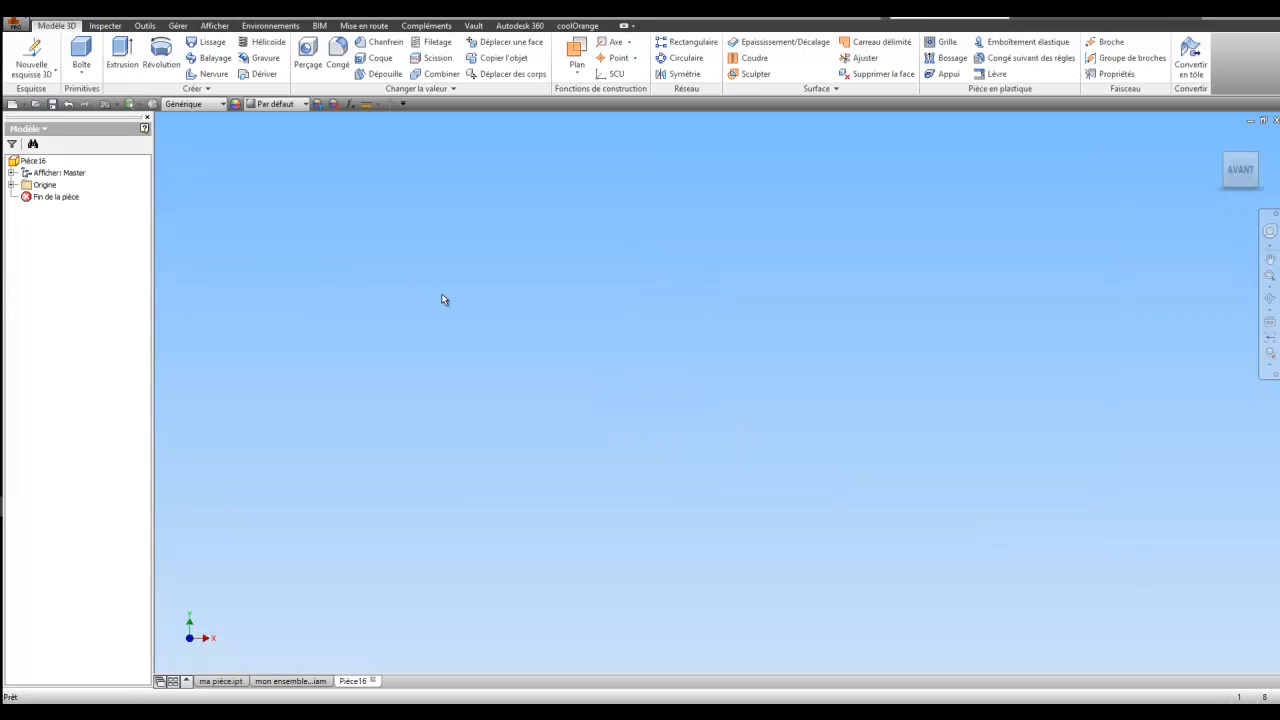
left_click(12, 185)
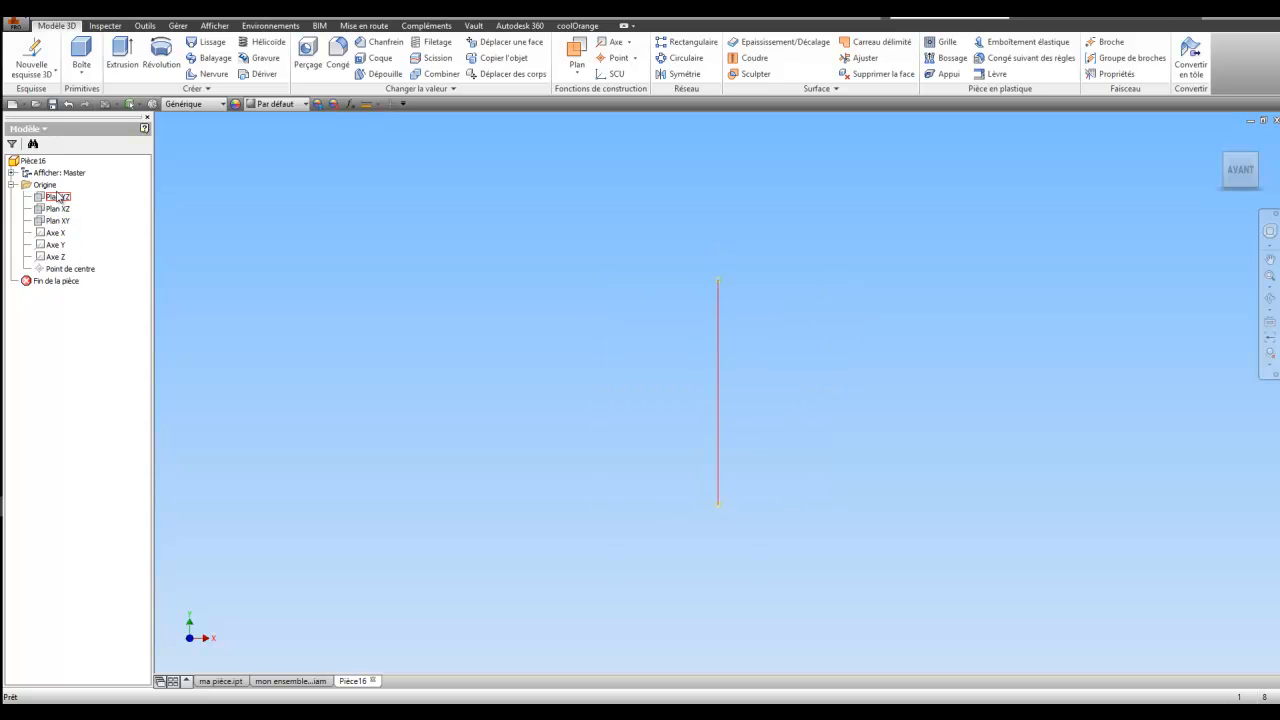
Create a new 2D sketch on the XZ origin plane.
left_click(1268, 303)
left_click_drag(703, 338, 772, 374)
right_click(739, 349)
left_click(662, 350)
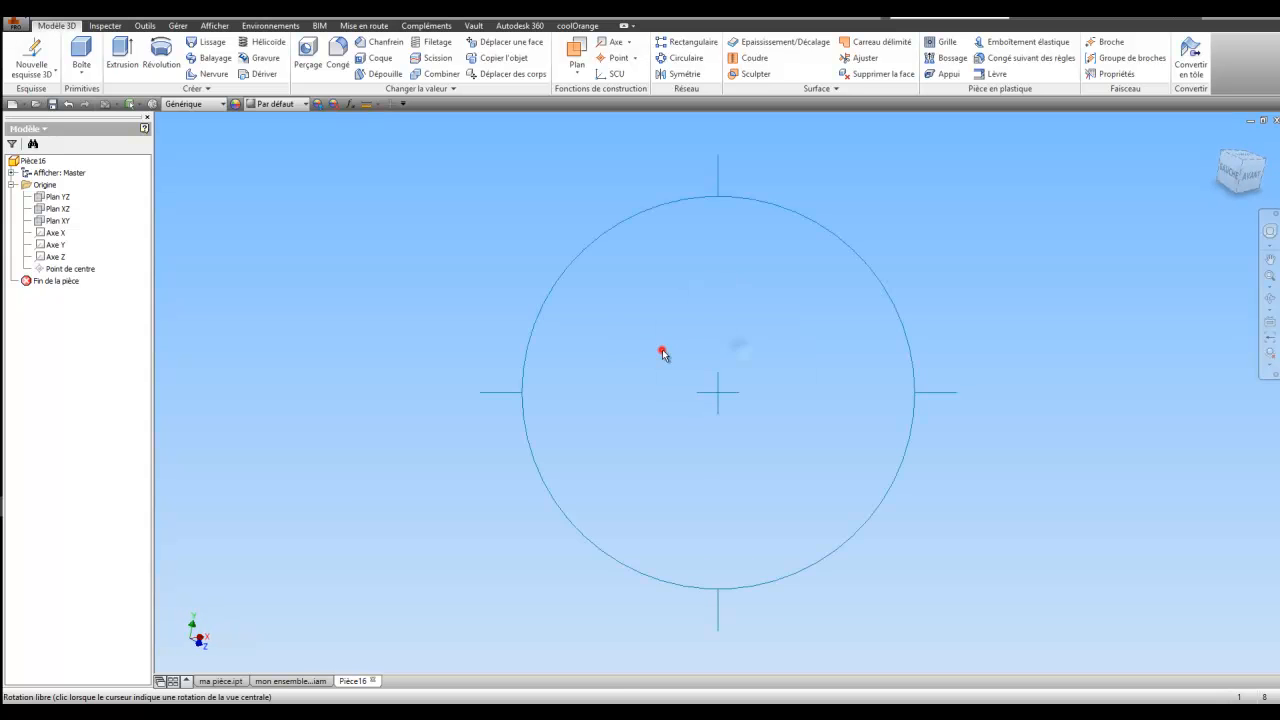
right_click(55, 210)
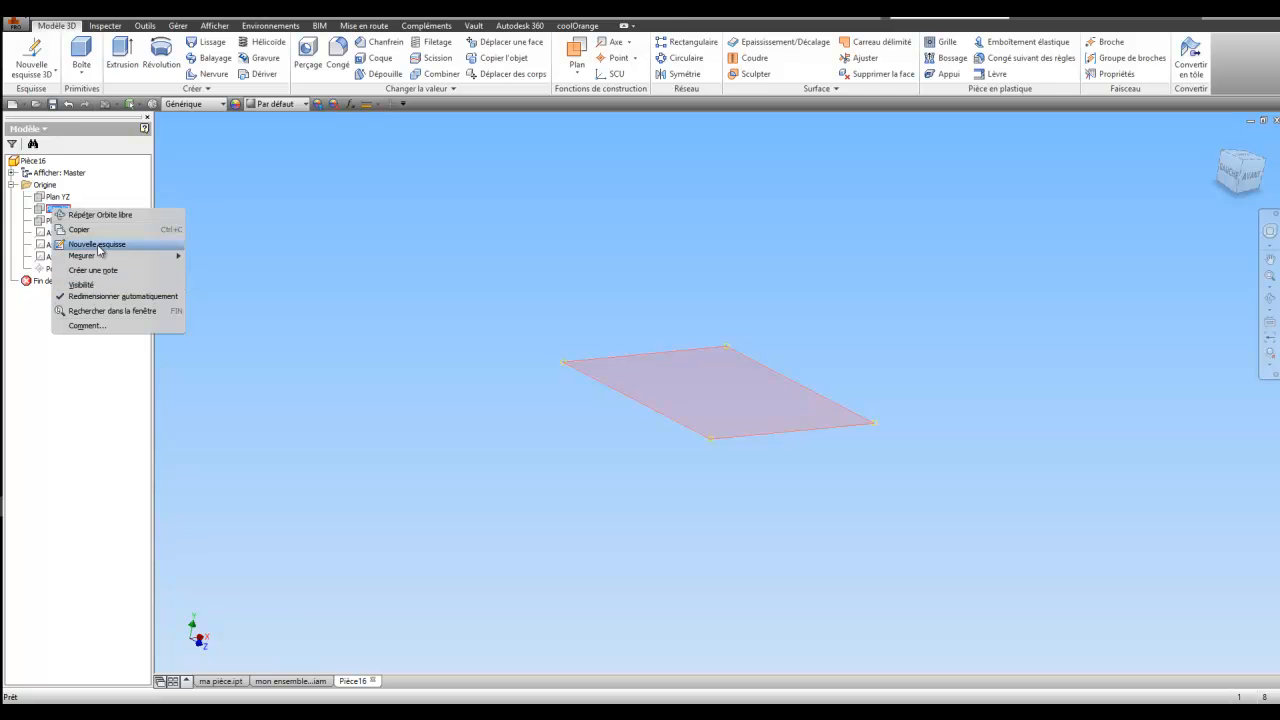
left_click(96, 244)
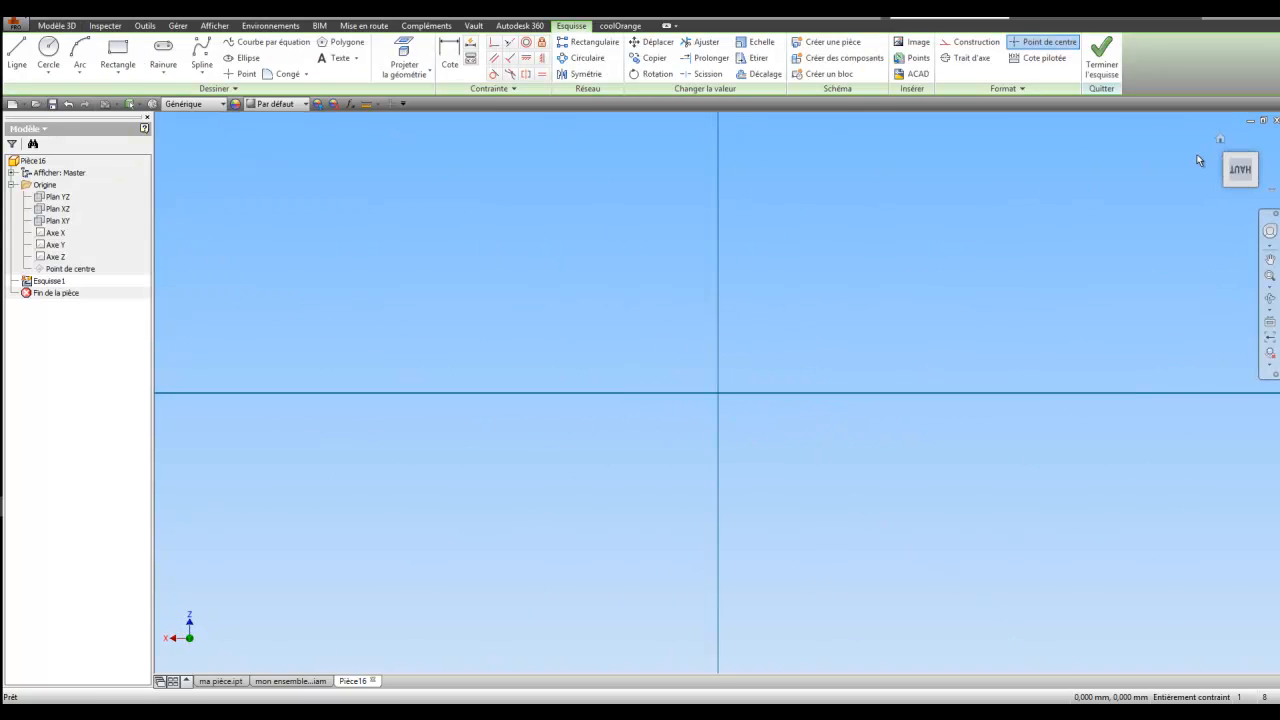
Sketch a line about 6092 mm long from the X axis, parallel to the Z axis, and move it farther from the origin.
left_click(1272, 147)
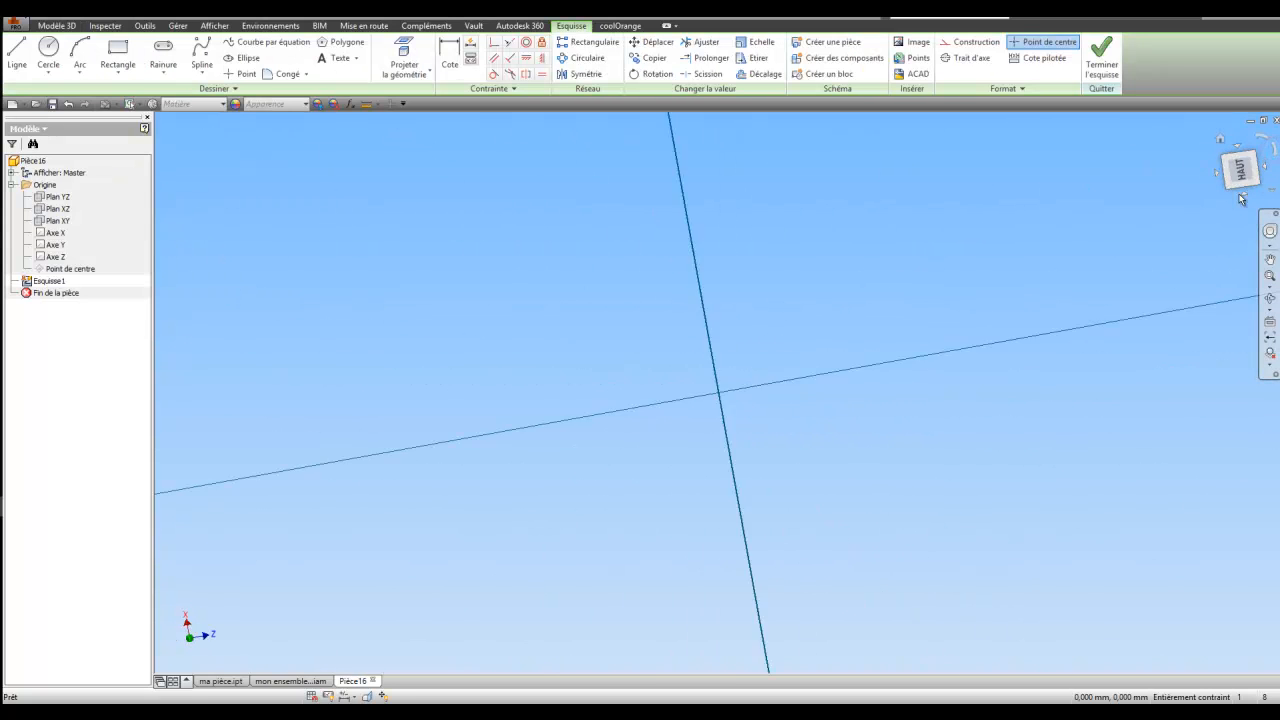
left_click(1269, 300)
left_click_drag(823, 346, 925, 346)
mouse_move(690, 163)
left_mouse_down()
mouse_move(726, 457)
mouse_move(800, 448)
mouse_move(720, 469)
left_mouse_up()
mouse_move(720, 400)
left_mouse_down()
mouse_move(751, 383)
mouse_move(814, 384)
mouse_move(760, 369)
left_mouse_up()
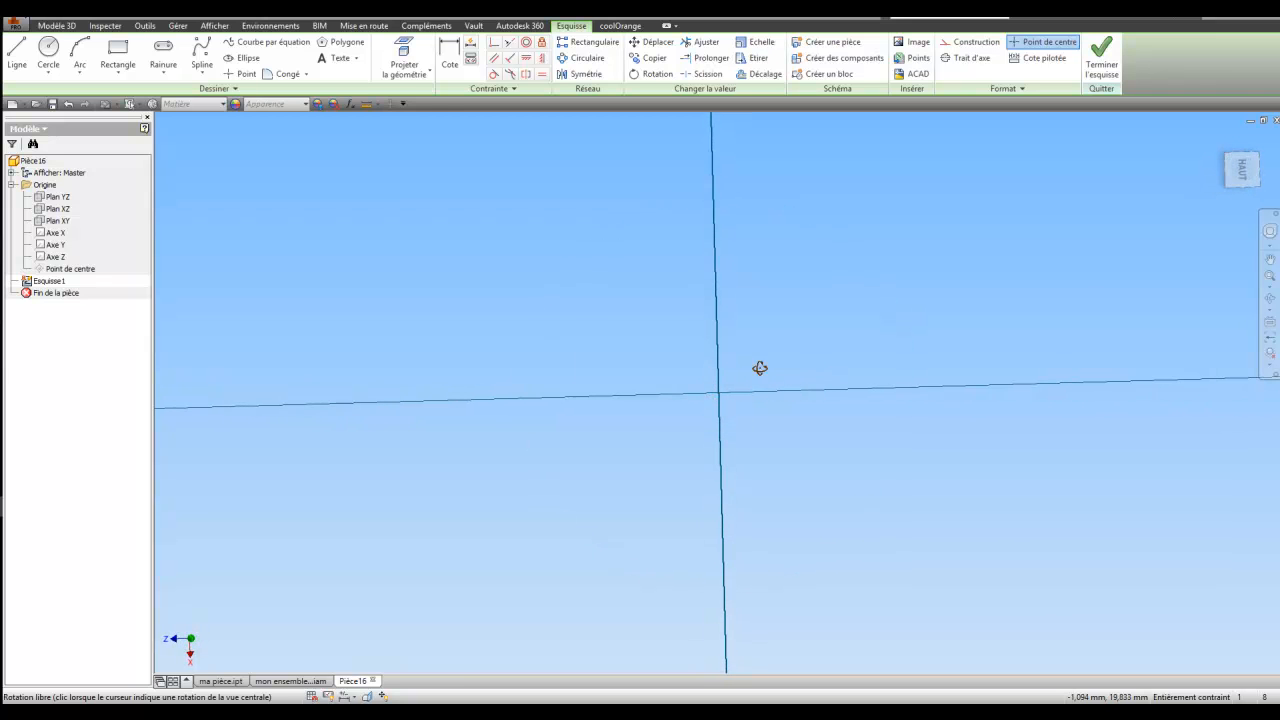
left_click(1208, 174)
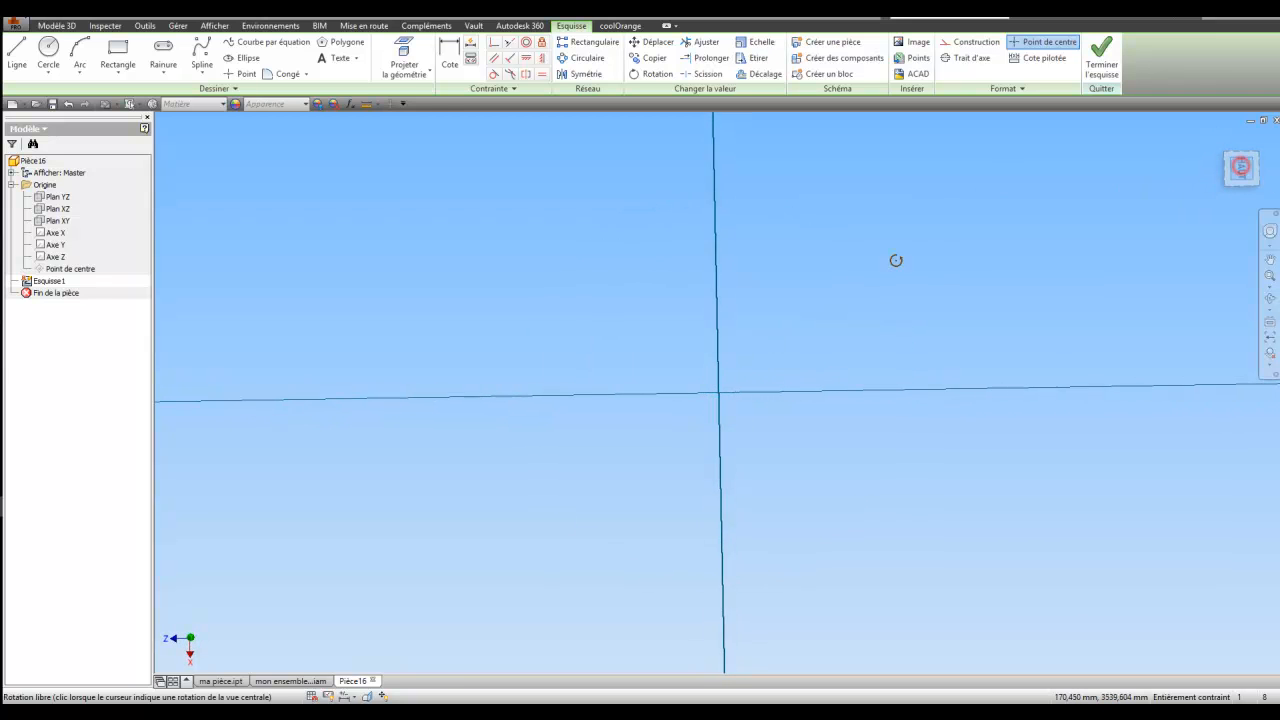
left_click_drag(826, 283, 607, 257)
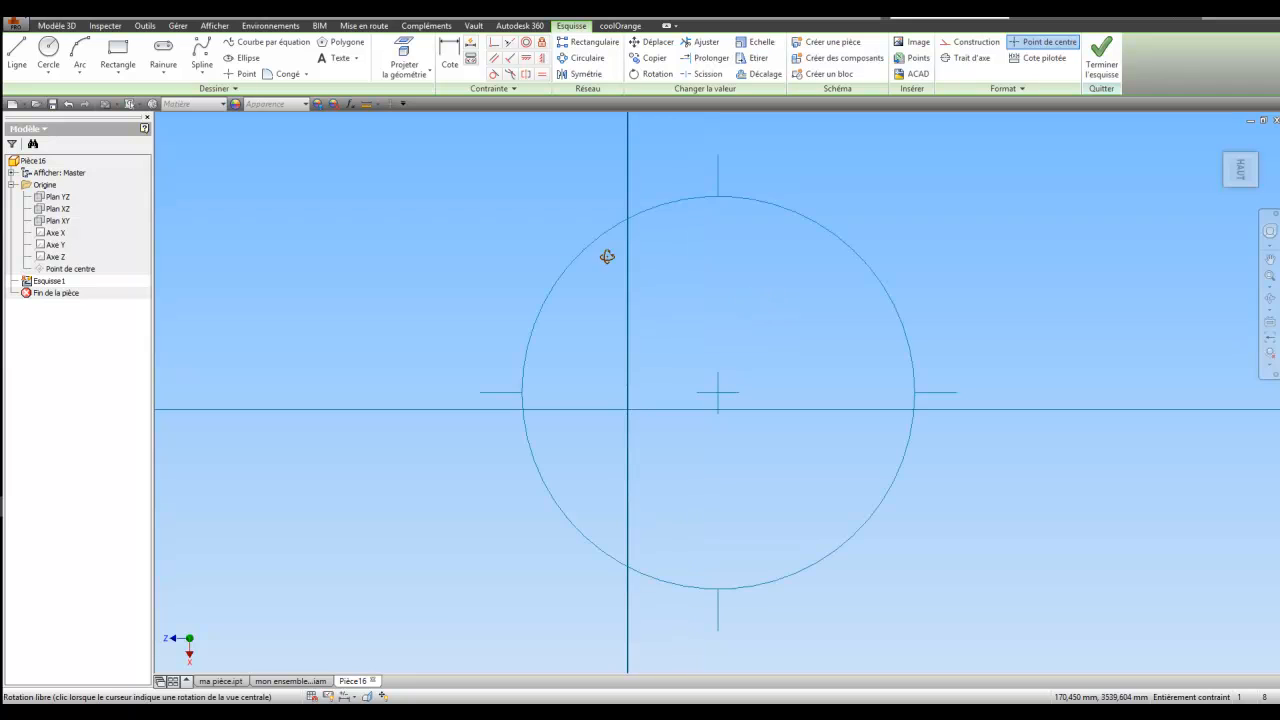
right_click(740, 263)
left_click(653, 264)
key("l")
left_click(629, 181)
scroll(734, 203, "down", 5)
middle_click_drag(754, 206, 423, 243)
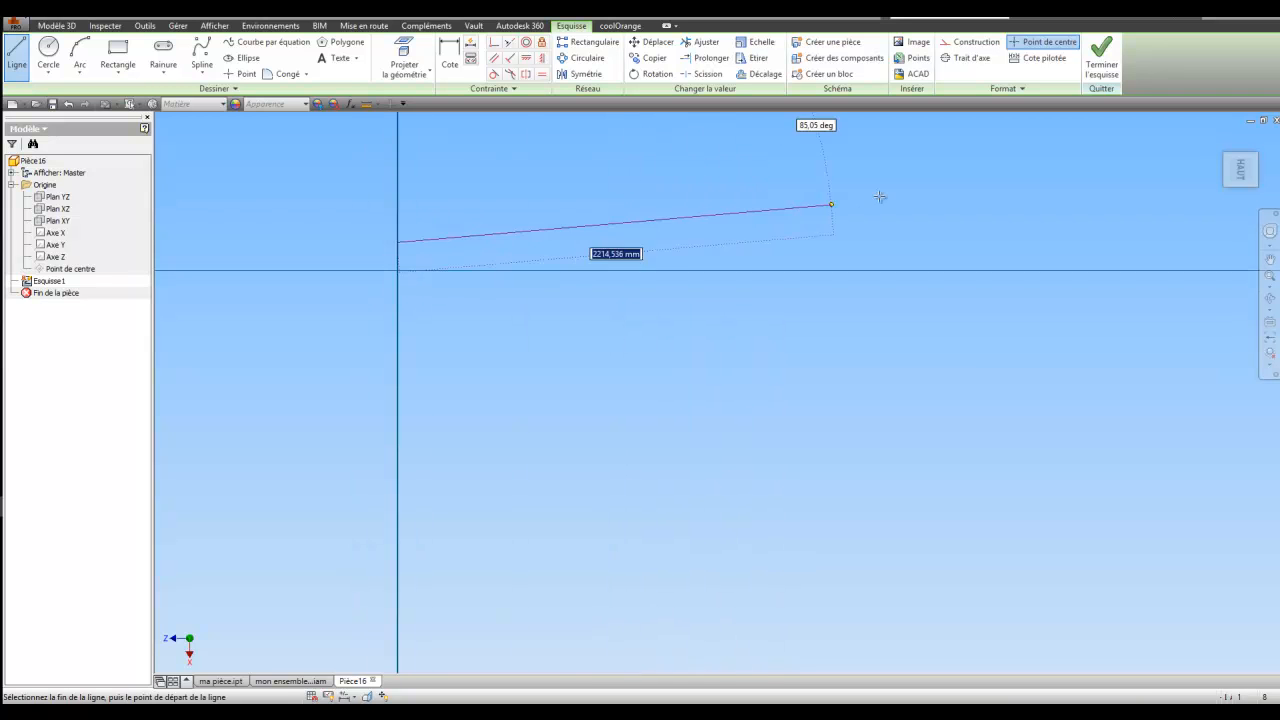
scroll(957, 235, "down", 4)
middle_click_drag(925, 242, 601, 284)
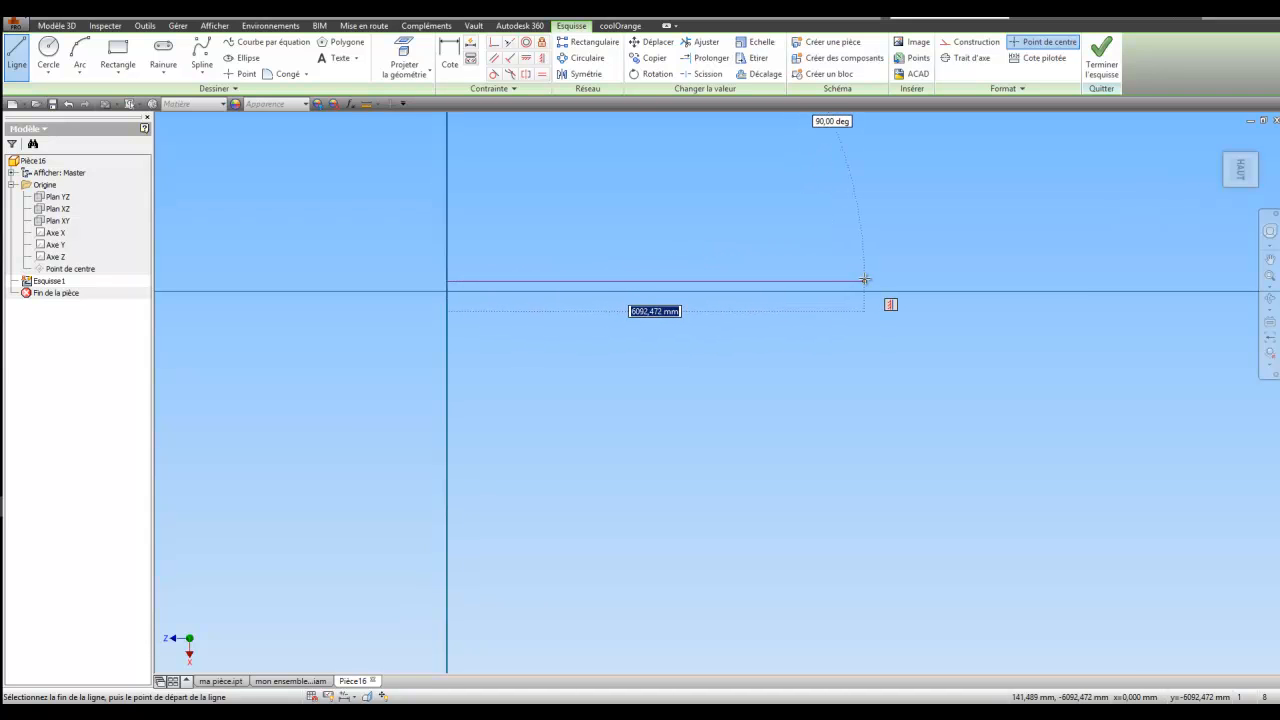
left_click(864, 279)
right_click(875, 264)
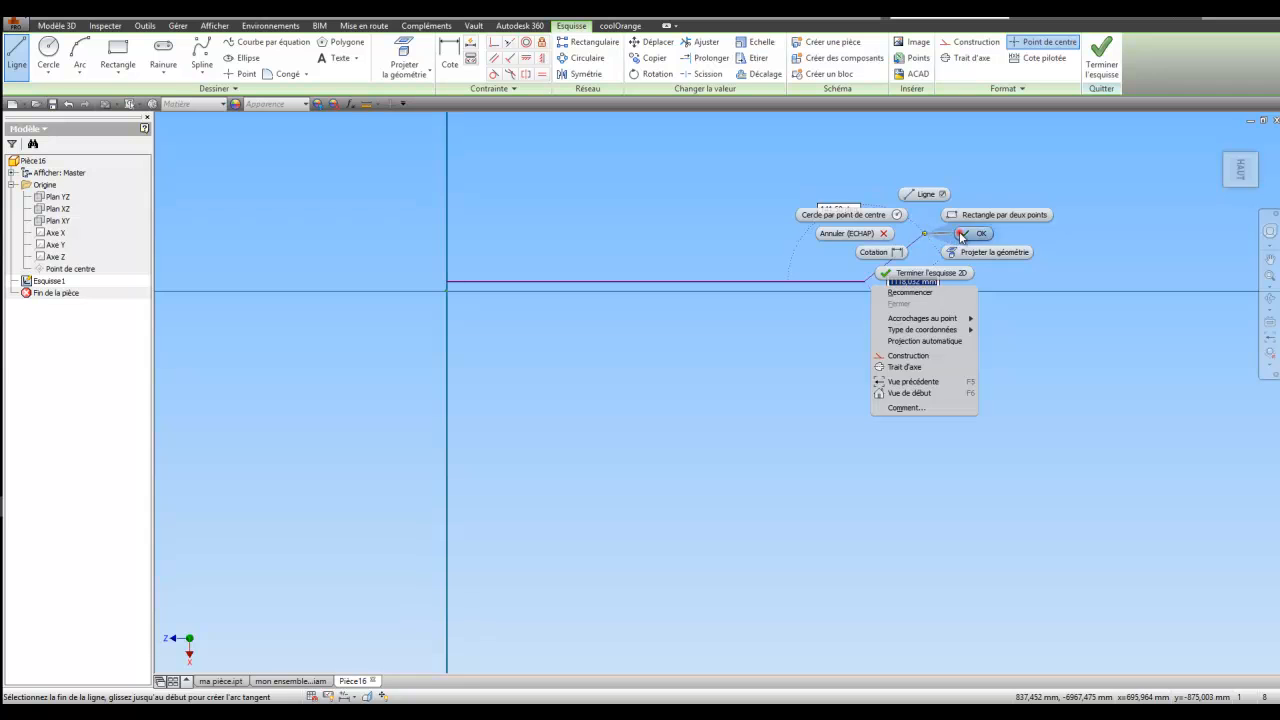
left_click(956, 233)
left_click_drag(480, 287, 480, 234)
Sketch a parallel line of similar length starting on the X axis about 1175 mm across the origin, and finish the sketch.
key("l")
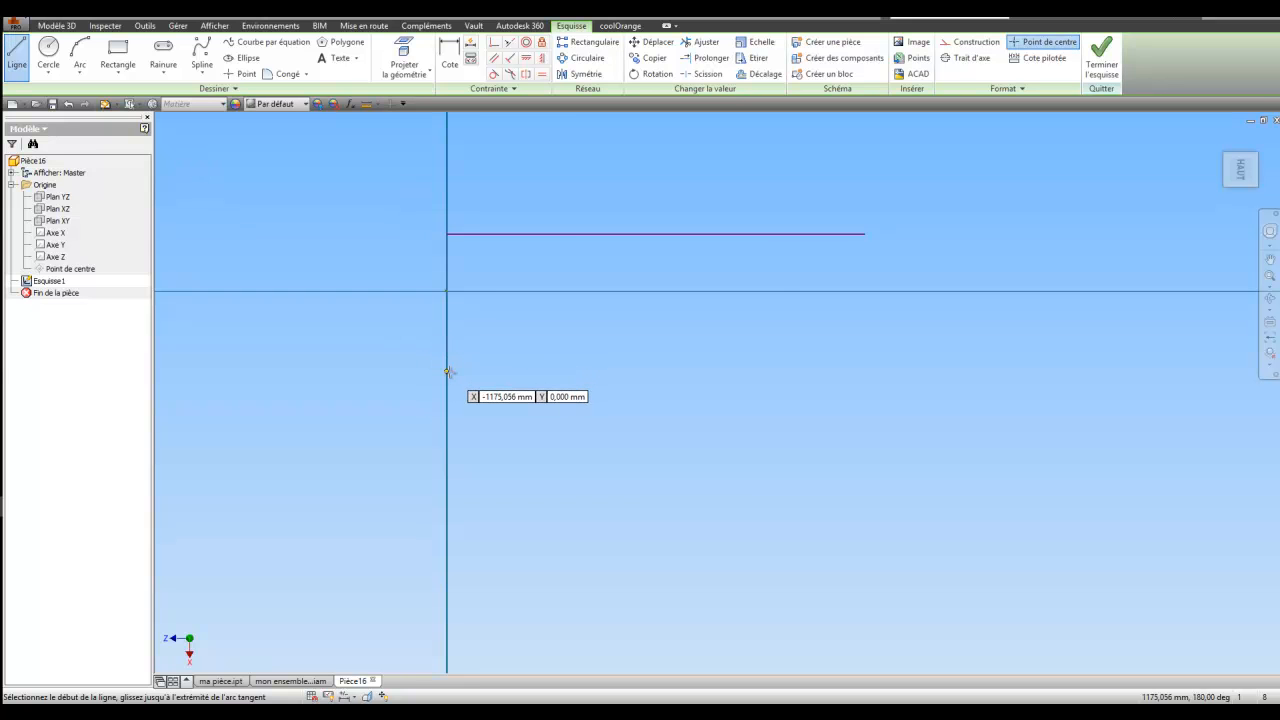
left_click(448, 372)
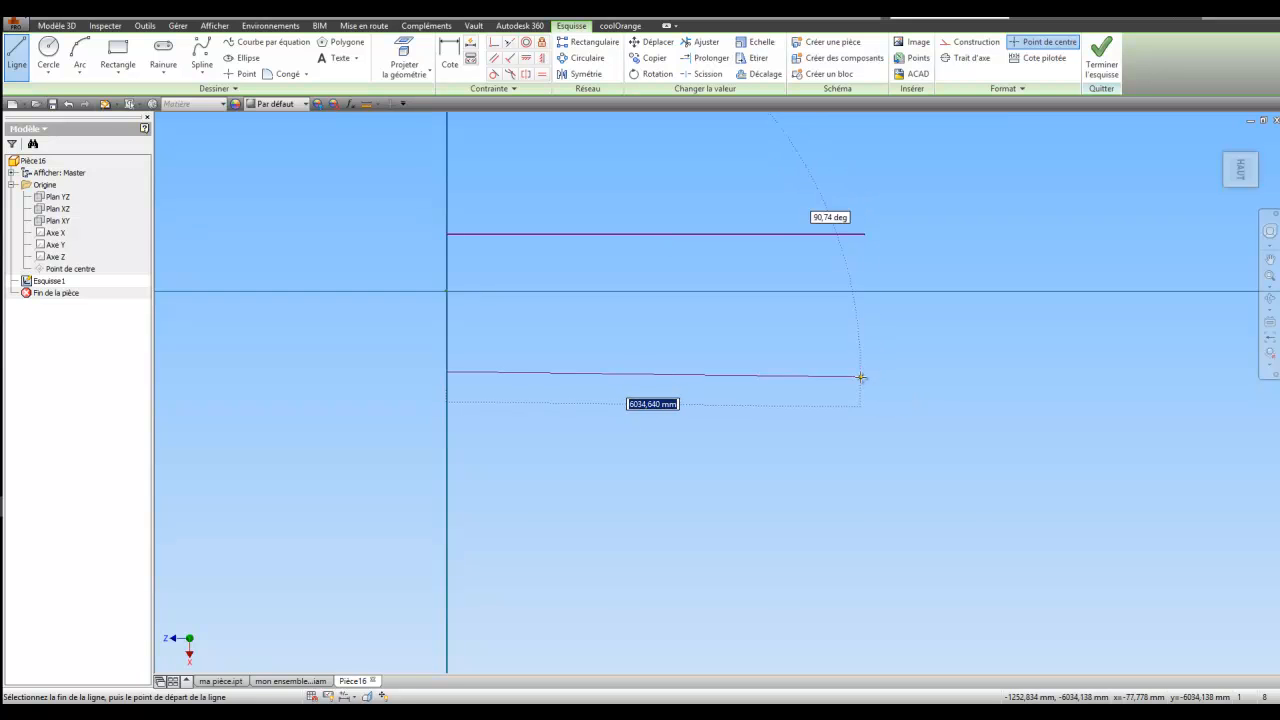
left_click(866, 374)
right_click(930, 276)
left_click(971, 272)
left_click(1098, 48)
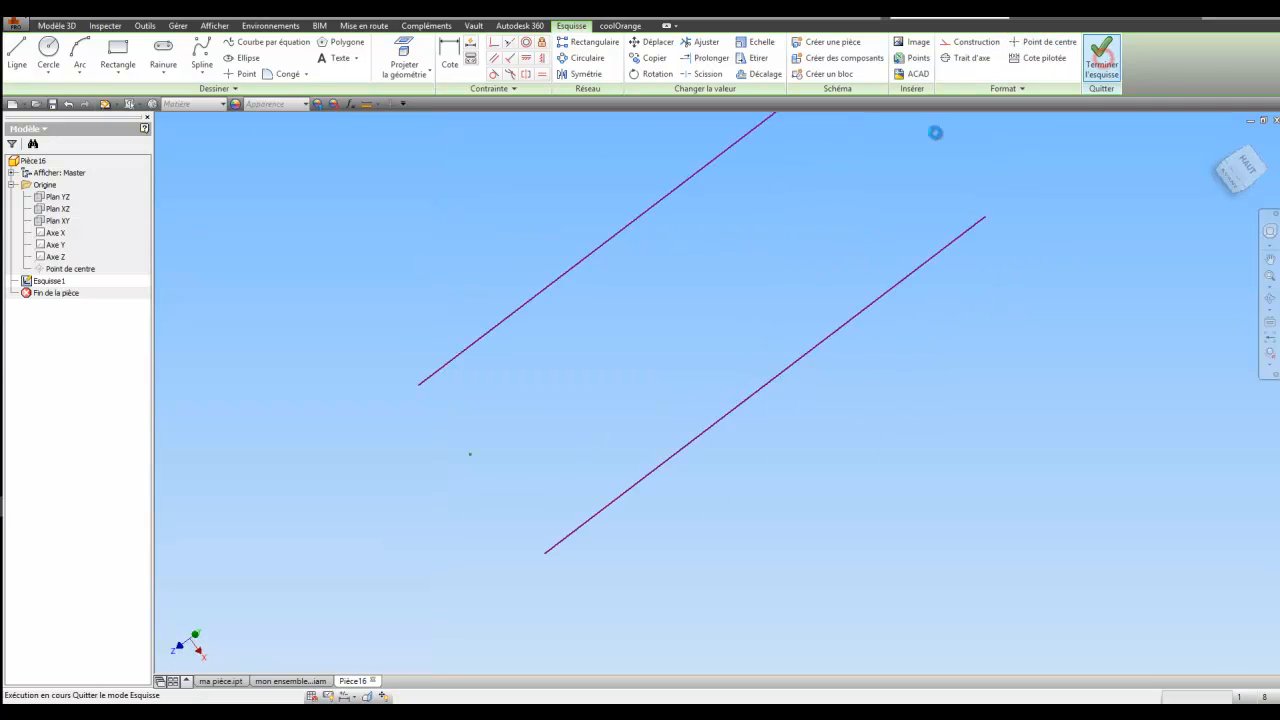
Create a new 2D sketch on the XY origin plane.
middle_click_drag(840, 254, 840, 380)
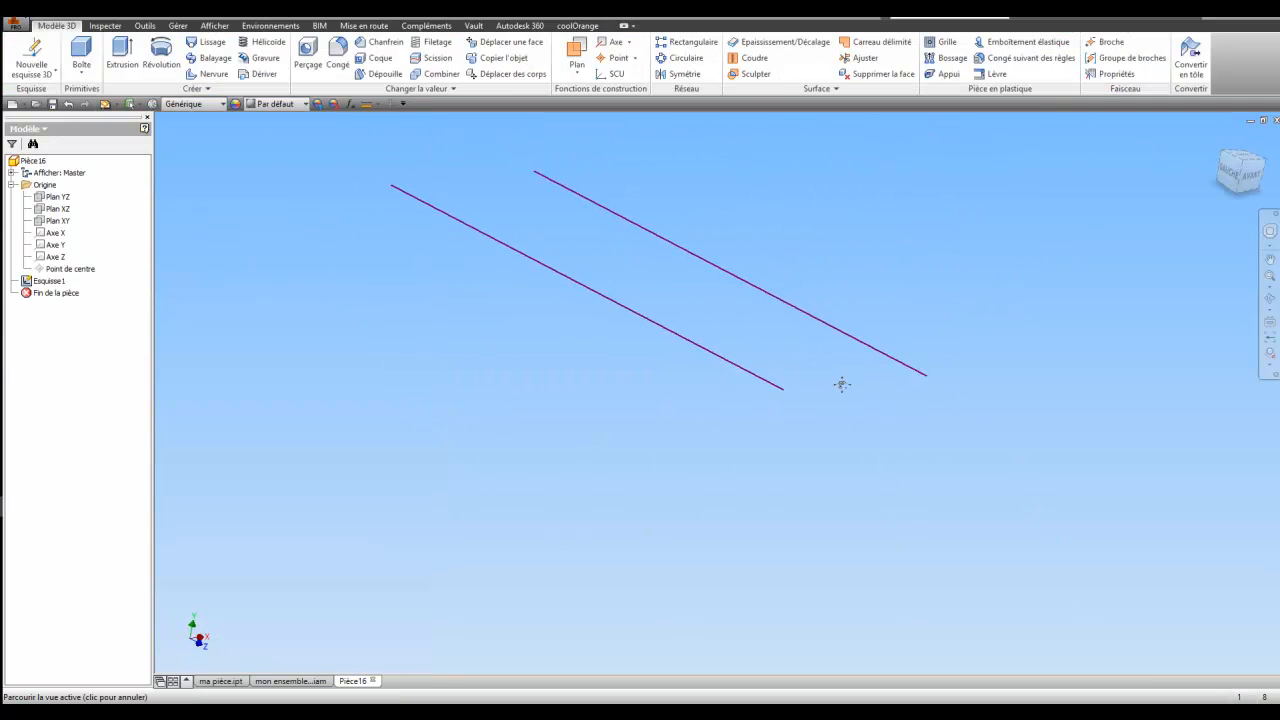
left_click(1270, 300)
mouse_move(797, 414)
left_mouse_down()
mouse_move(658, 382)
mouse_move(648, 412)
left_mouse_up()
mouse_move(893, 263)
left_mouse_down()
mouse_move(903, 289)
mouse_move(834, 346)
mouse_move(745, 311)
left_mouse_up()
right_click(748, 307)
left_click(790, 305)
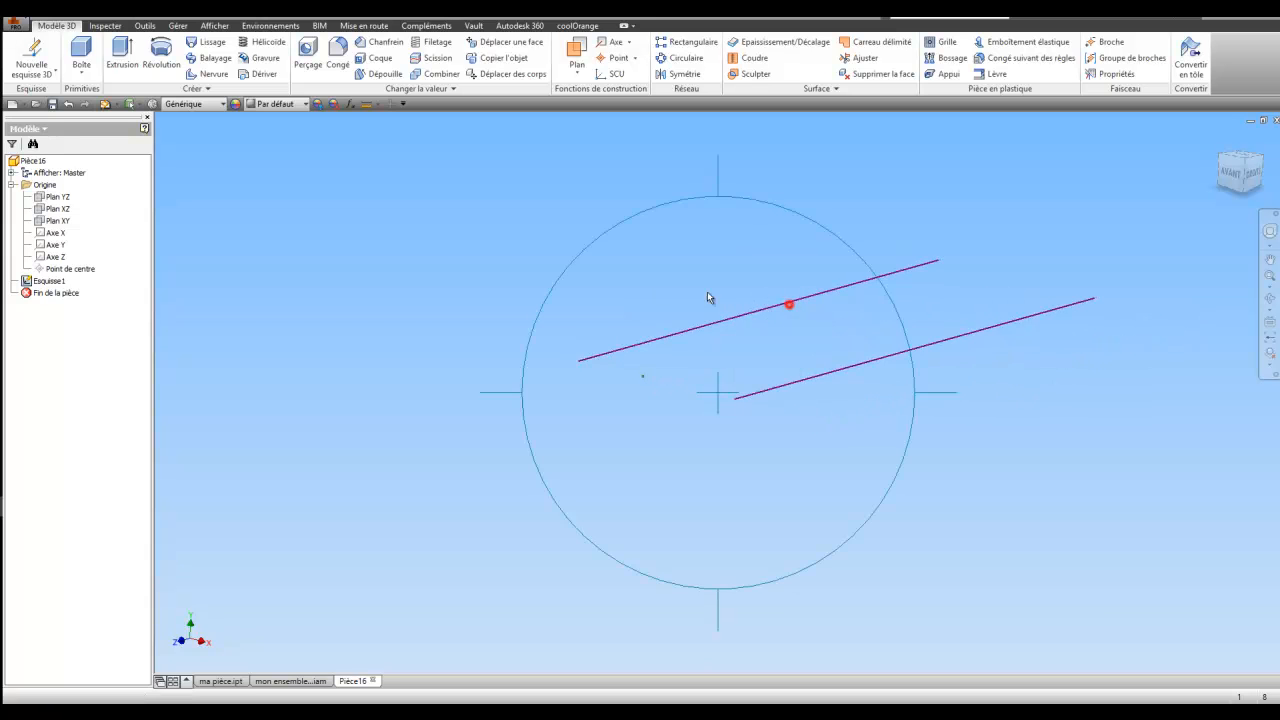
right_click(57, 223)
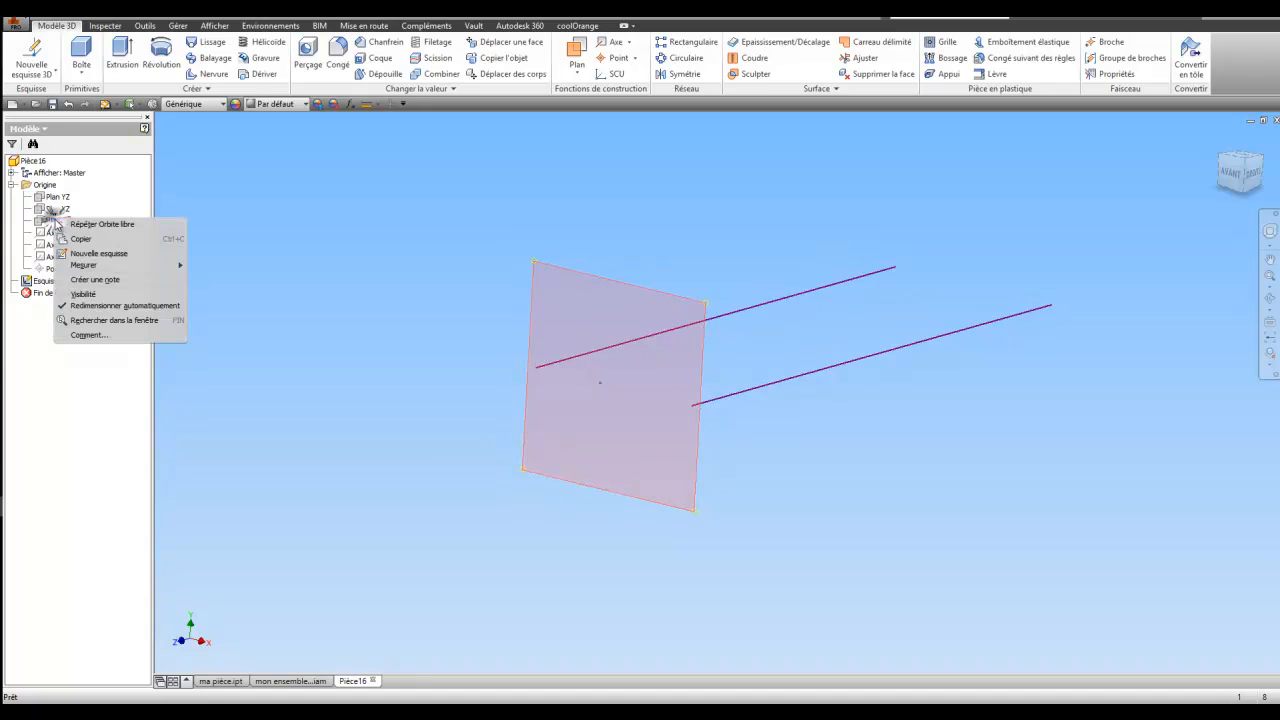
left_click(100, 253)
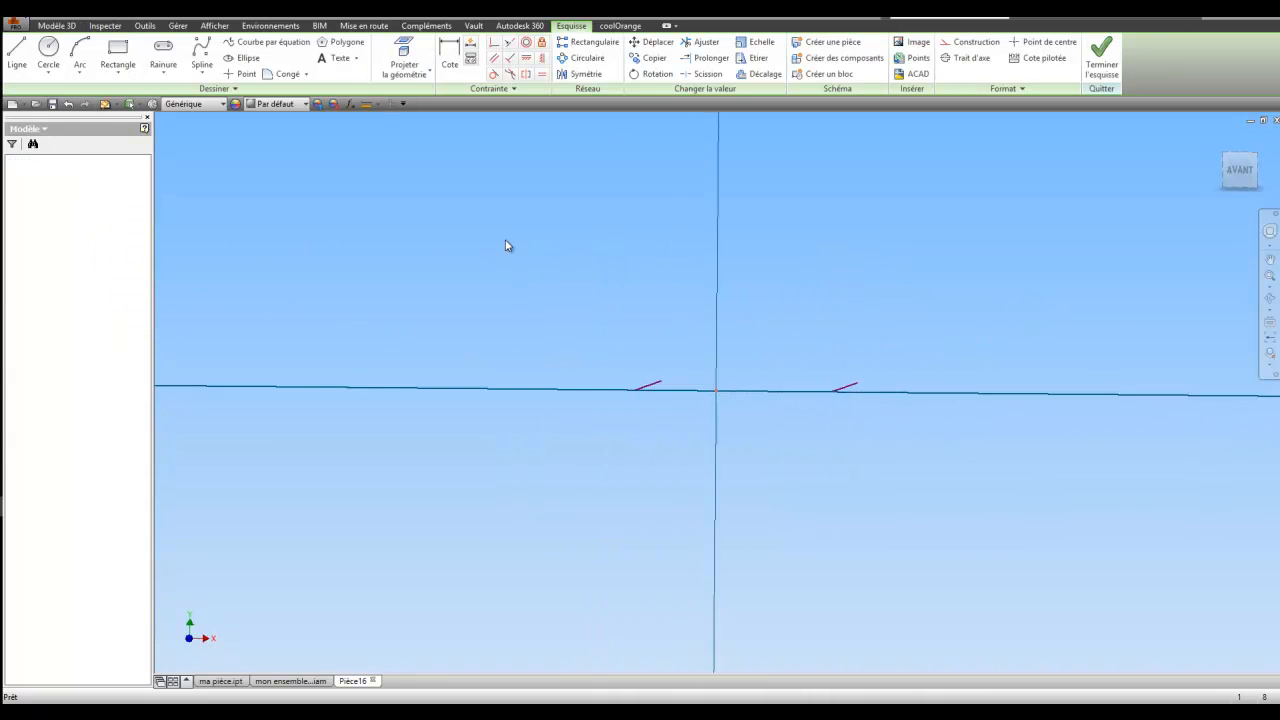
Place a sketch point on the vertical axis about 3721 mm above the origin and finish the sketch.
left_click(241, 73)
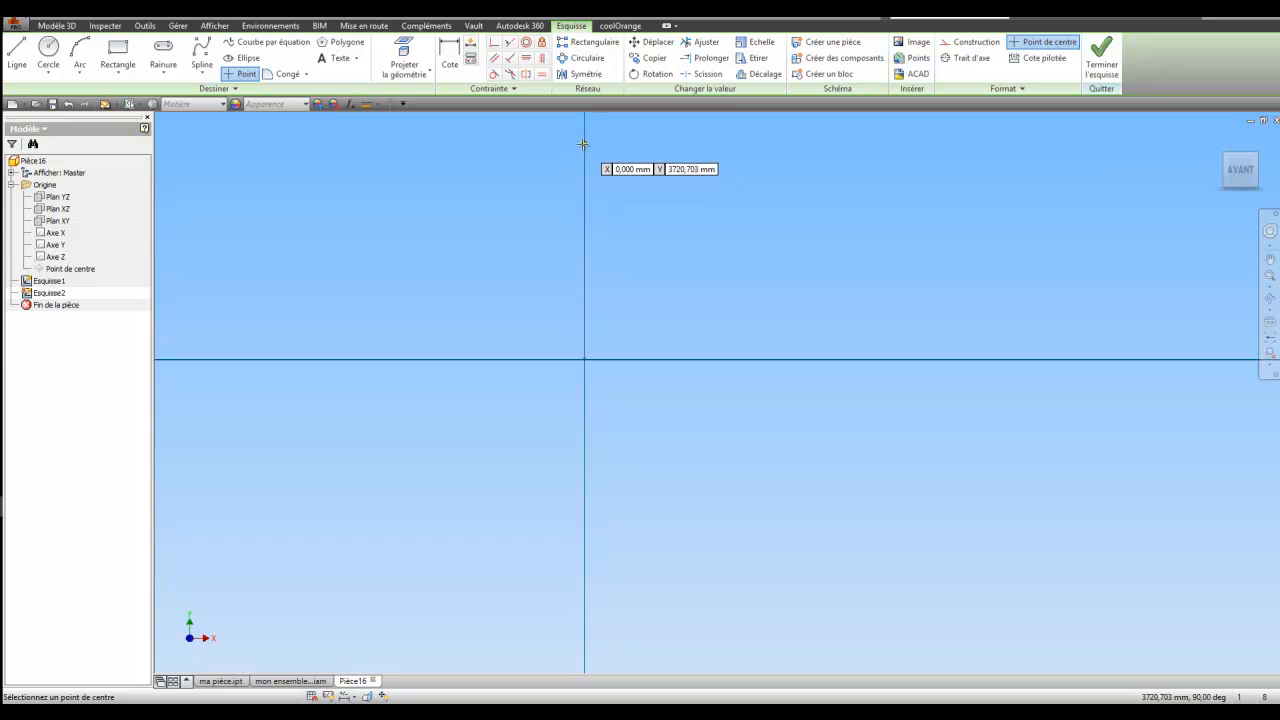
left_click(583, 144)
right_click(677, 157)
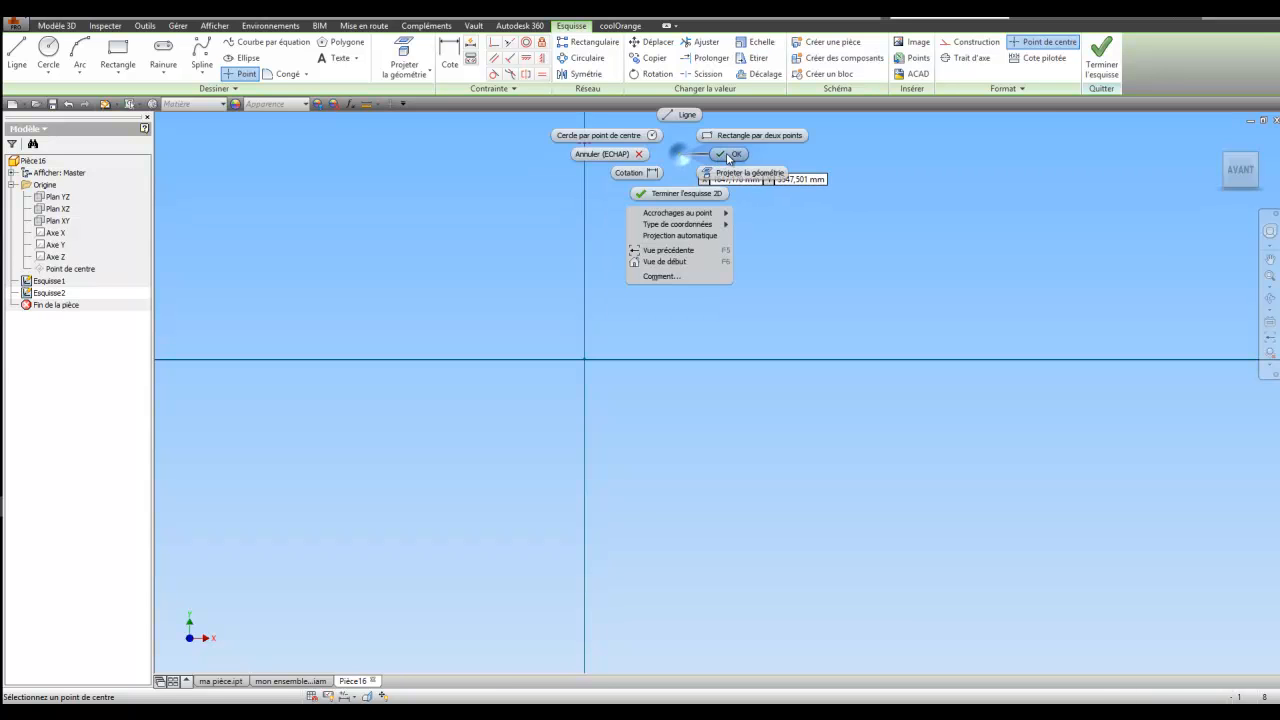
left_click(726, 153)
left_click(1102, 66)
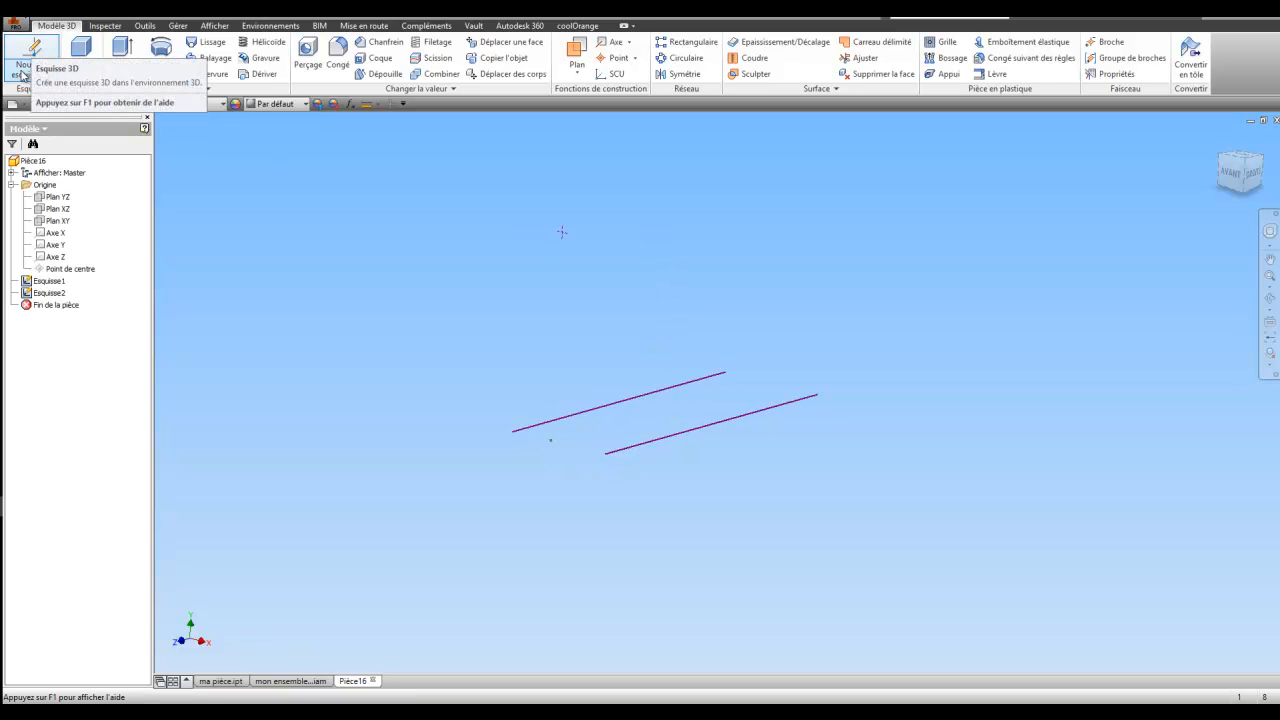
Create a 3D sketch and begin an interpolation spline at the point above the origin.
left_click(40, 70)
left_click(51, 124)
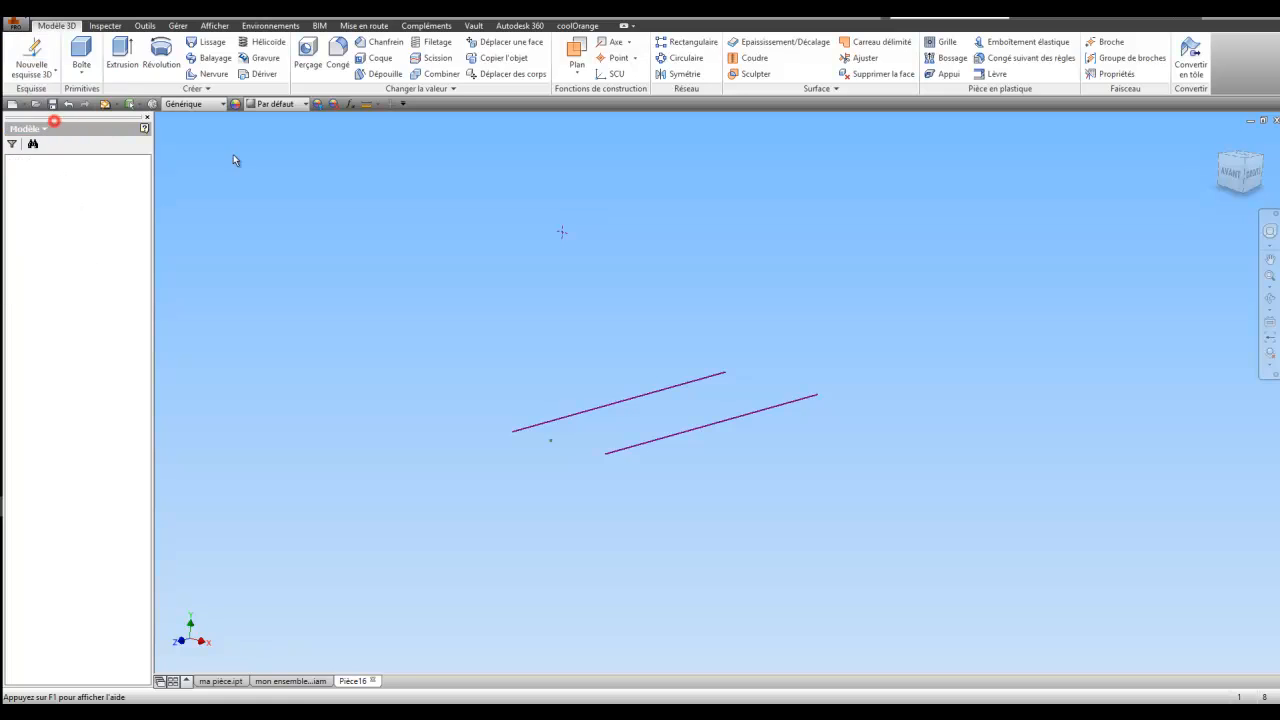
left_click(116, 70)
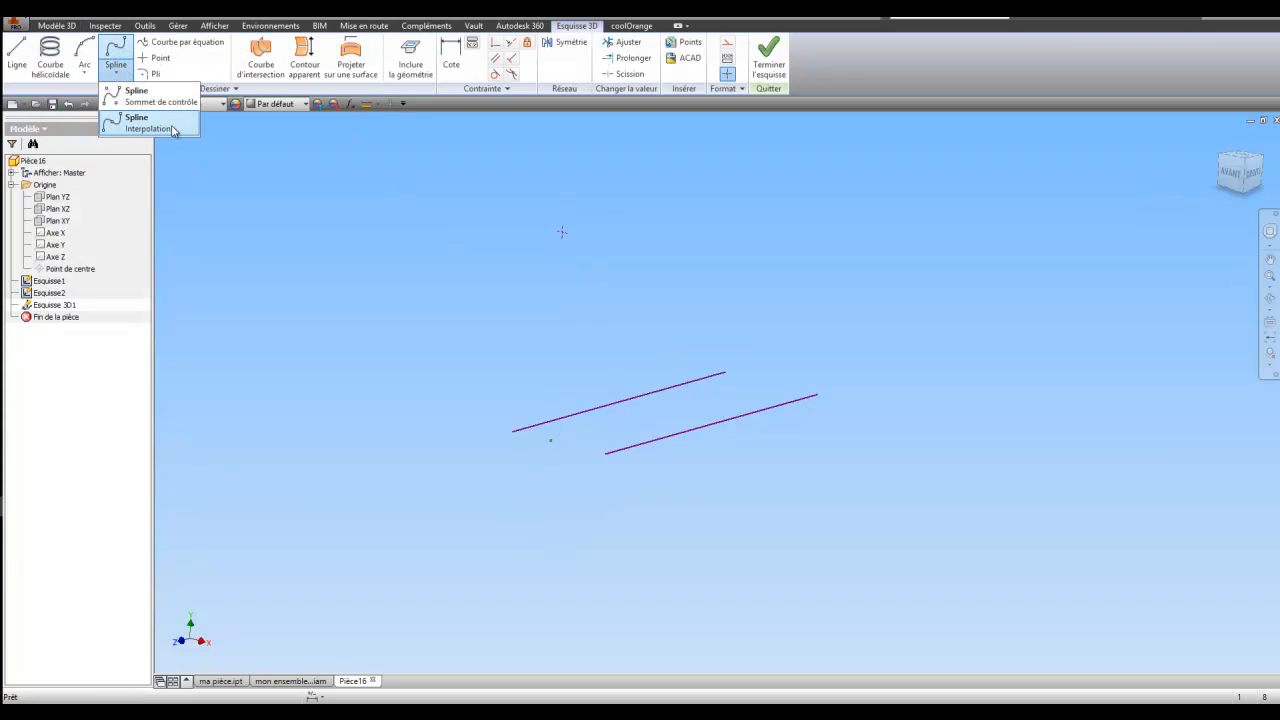
left_click(160, 123)
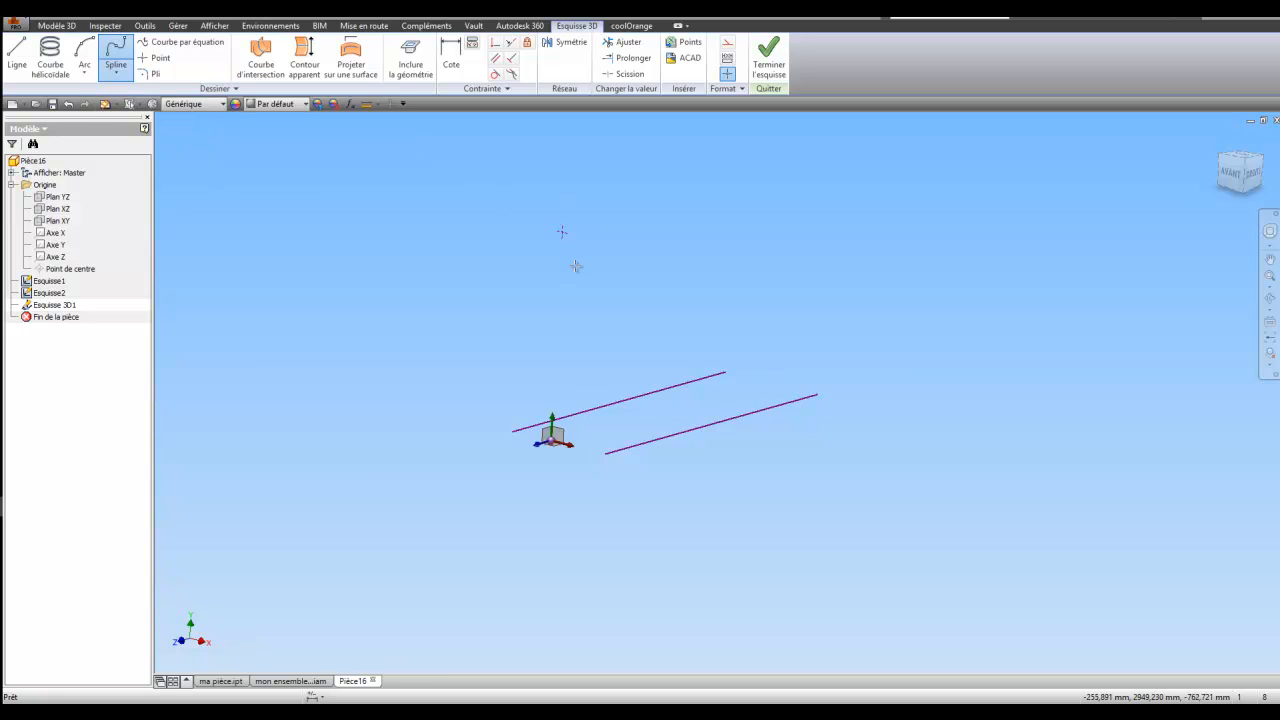
left_click(563, 232)
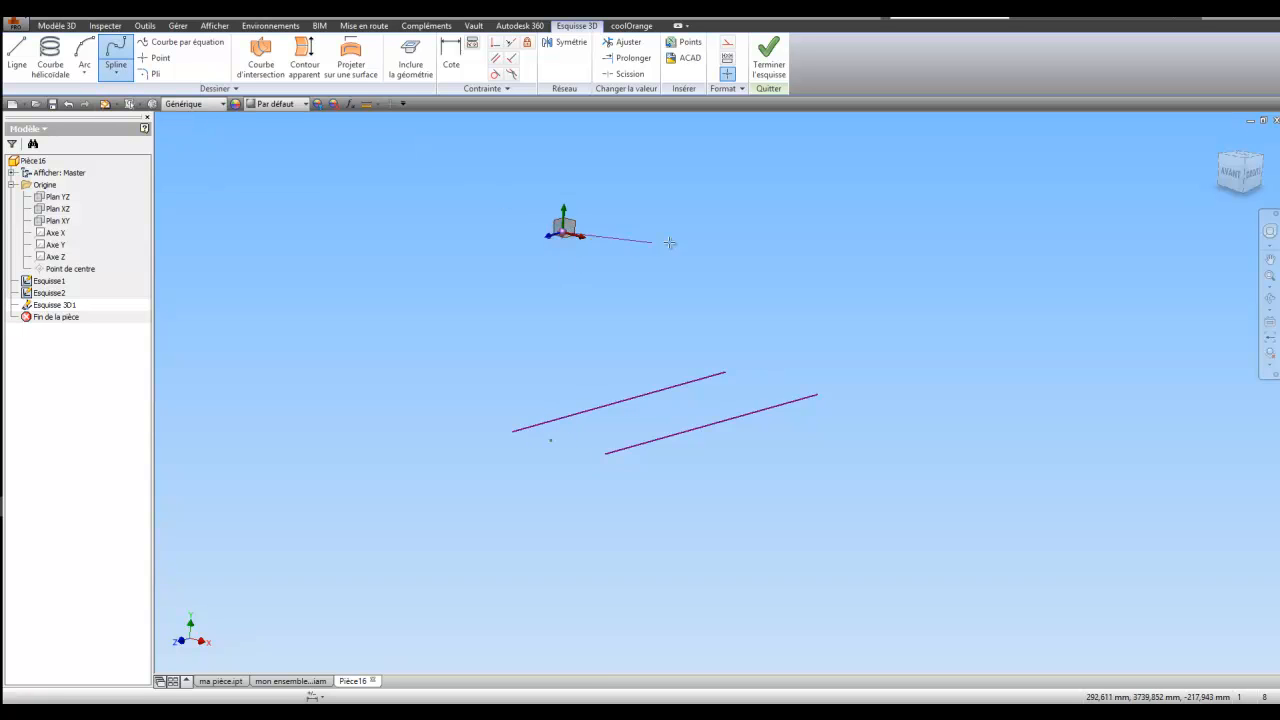
In the right-side view, continue the spline through a low point and a high point to an end past the lines, and finish the 3D sketch.
left_click(1267, 302)
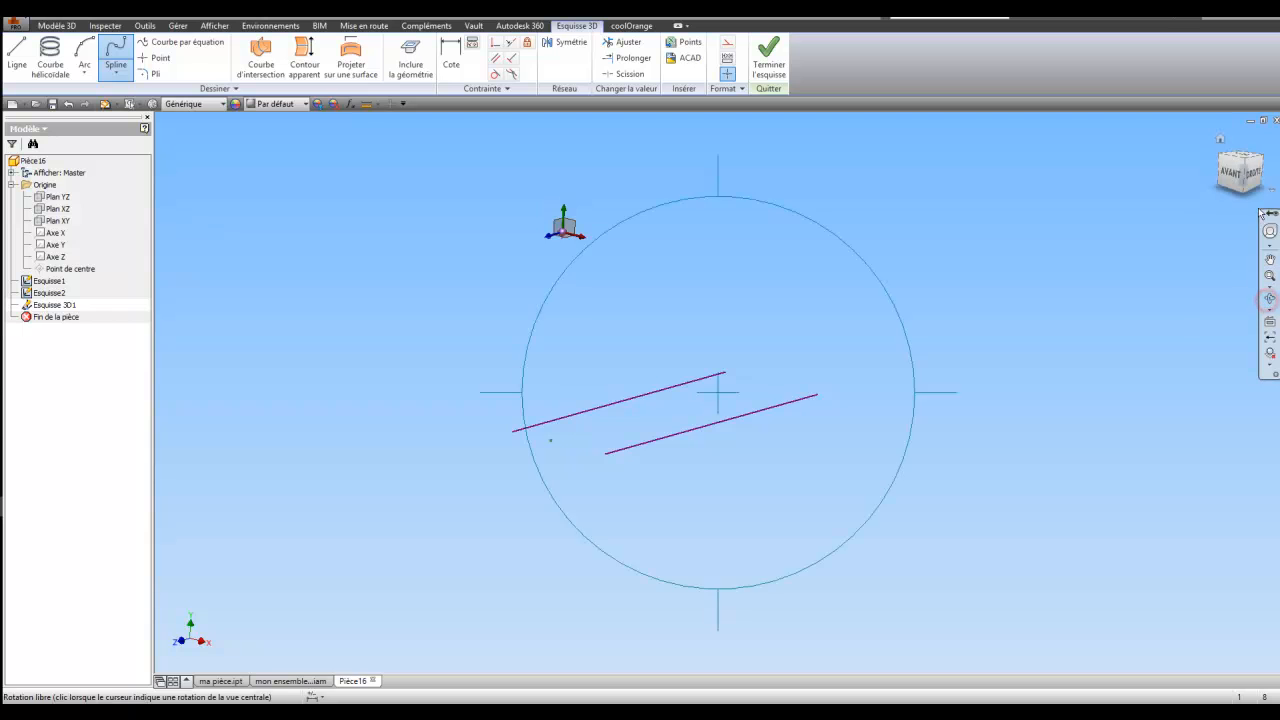
left_click(1252, 175)
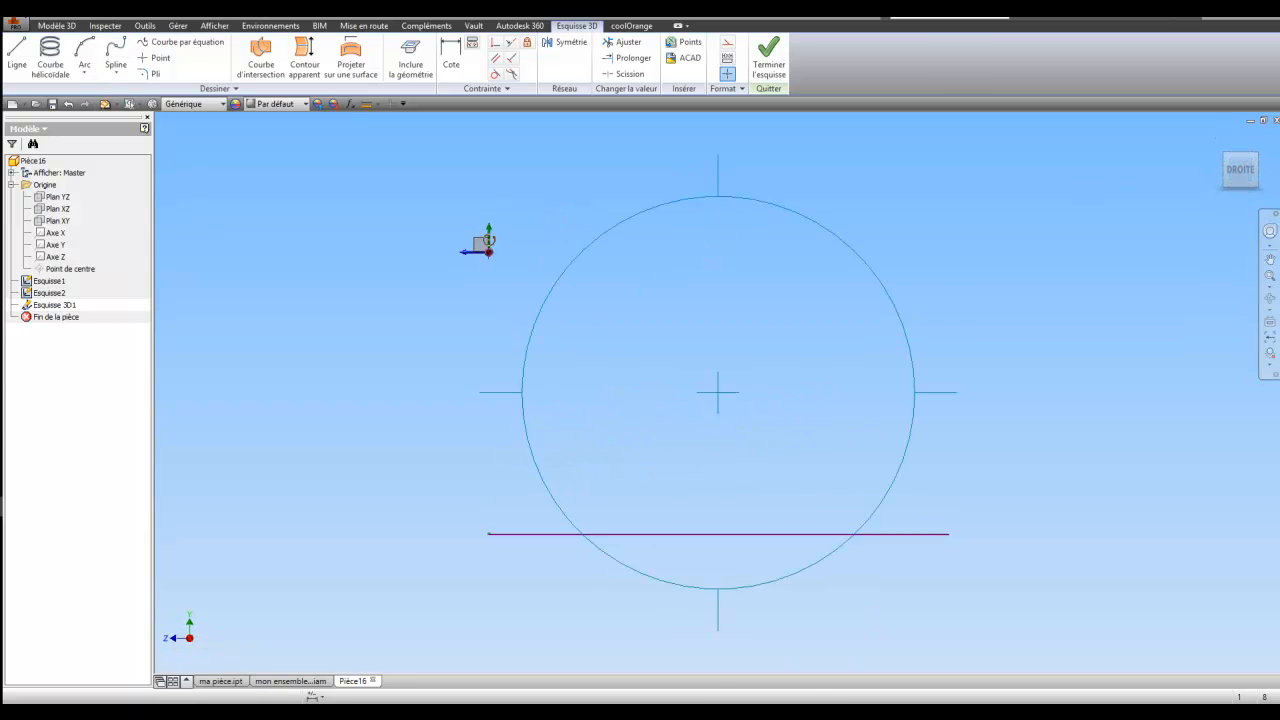
right_click(561, 268)
left_click(606, 272)
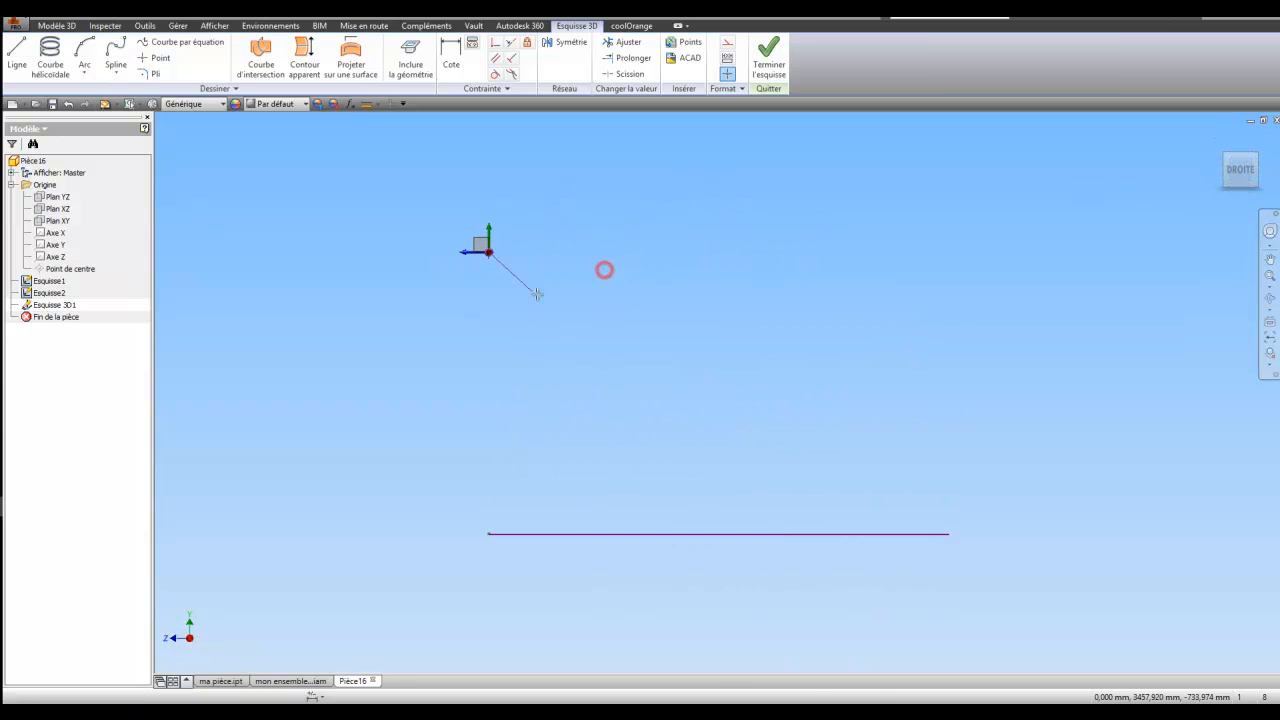
left_click(610, 344)
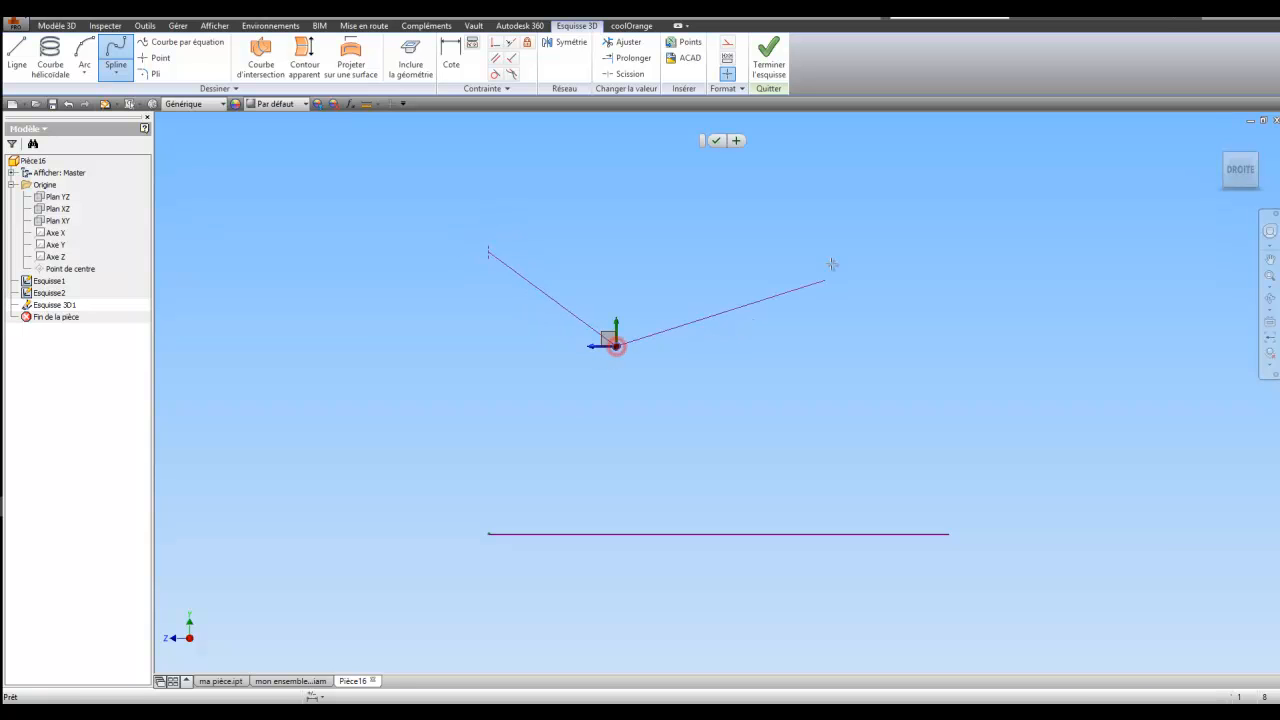
left_click(838, 224)
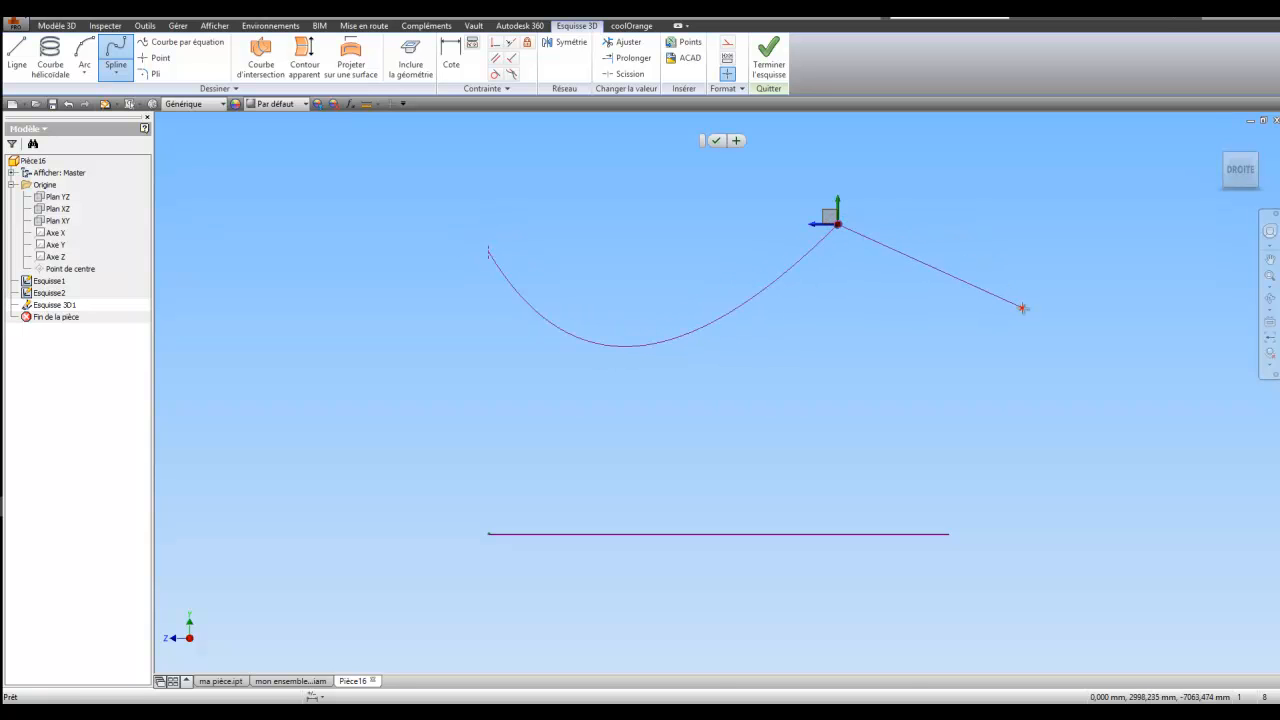
left_click(1022, 308)
right_click(1056, 324)
left_click(1094, 315)
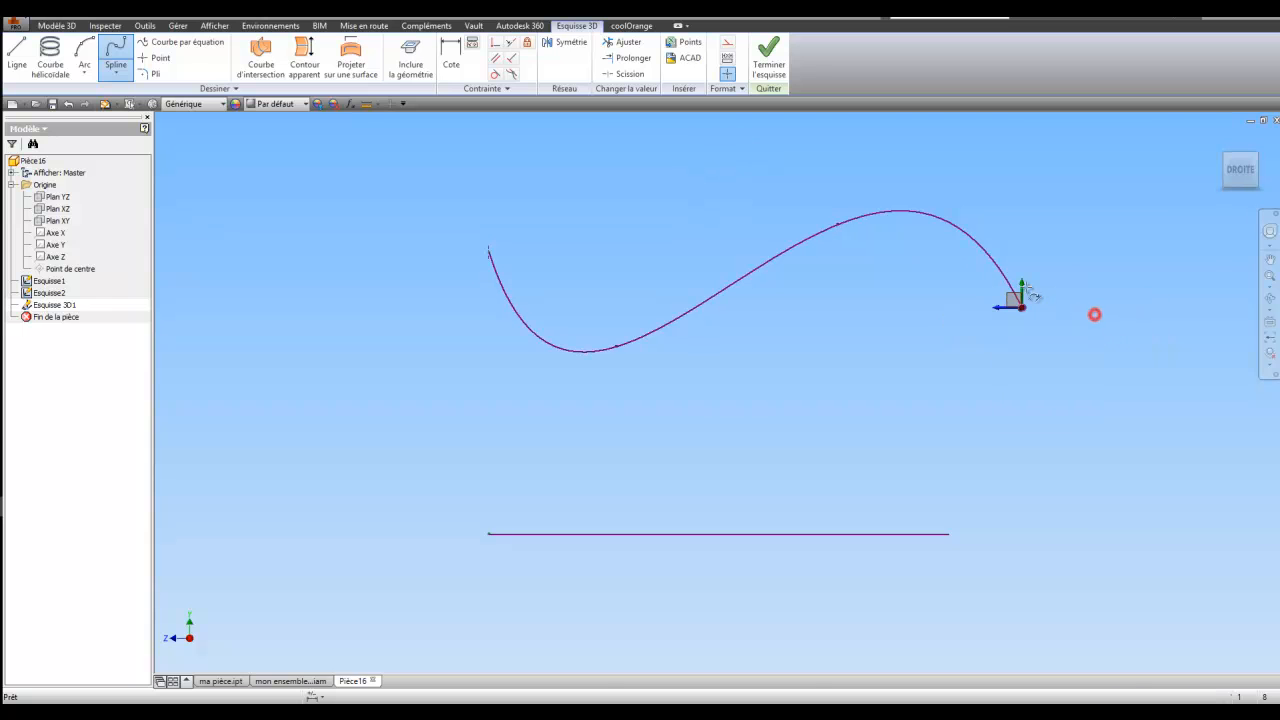
left_click(772, 70)
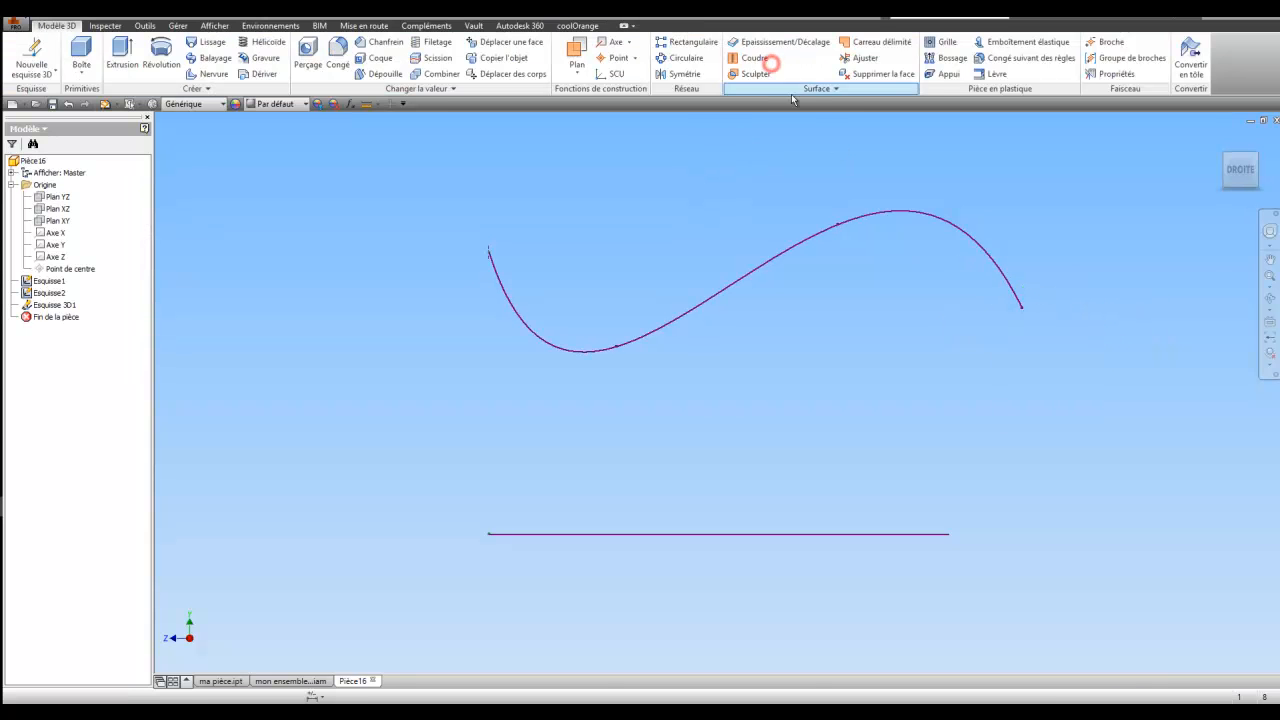
Save the part as structure.ipt in the tuto ICOPY folder.
left_click(1270, 297)
left_click_drag(1021, 320, 670, 362)
right_click(670, 362)
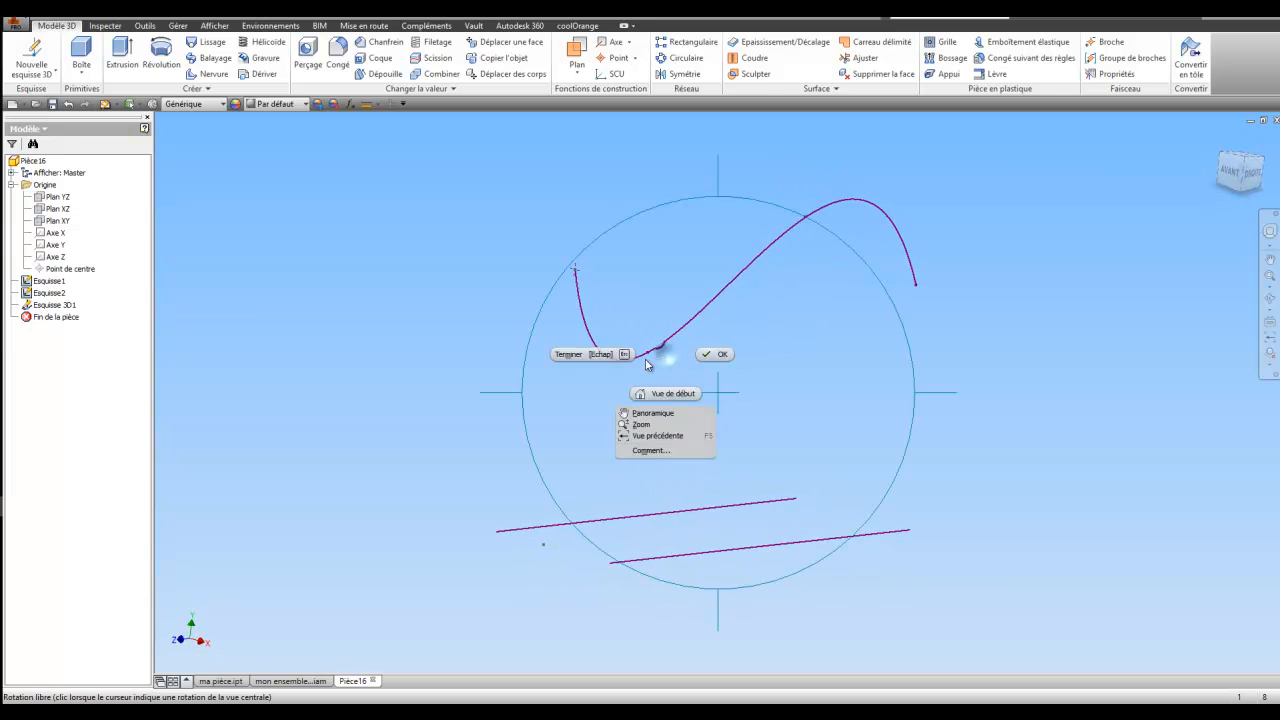
left_click(604, 352)
left_click_drag(648, 357, 663, 318)
scroll(685, 356, "down", 3)
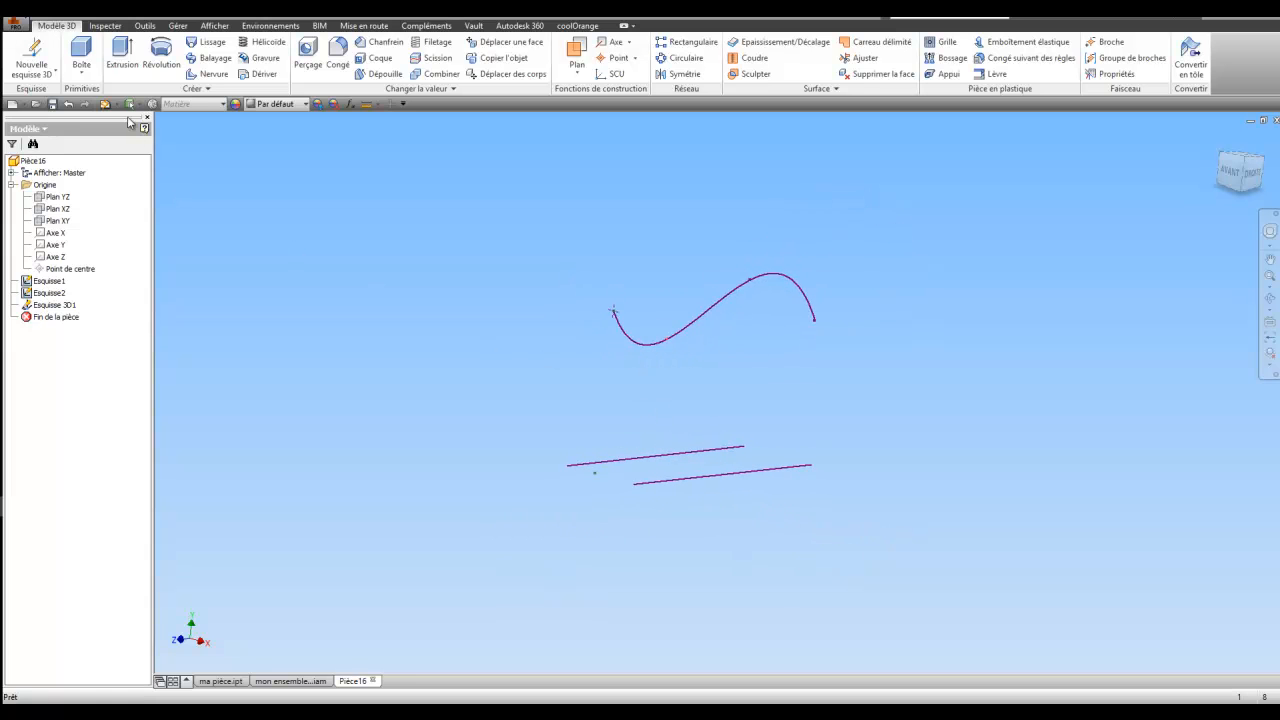
left_click(53, 104)
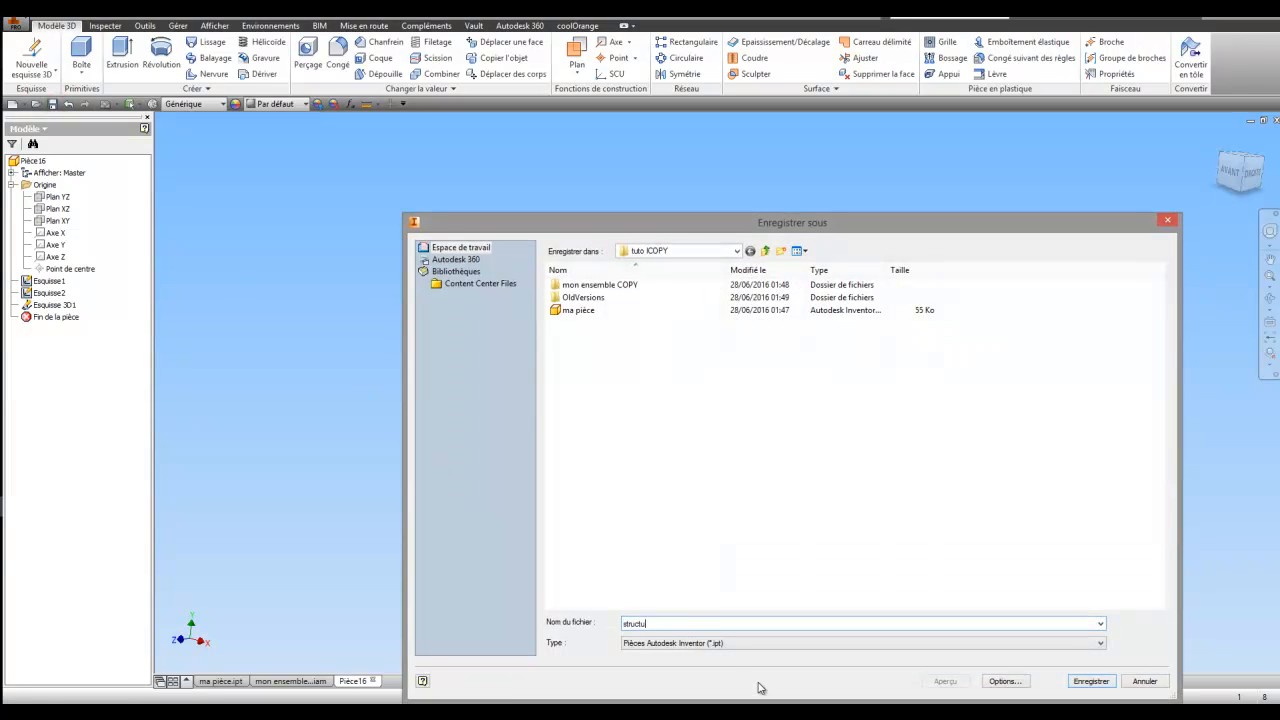
left_click(1090, 681)
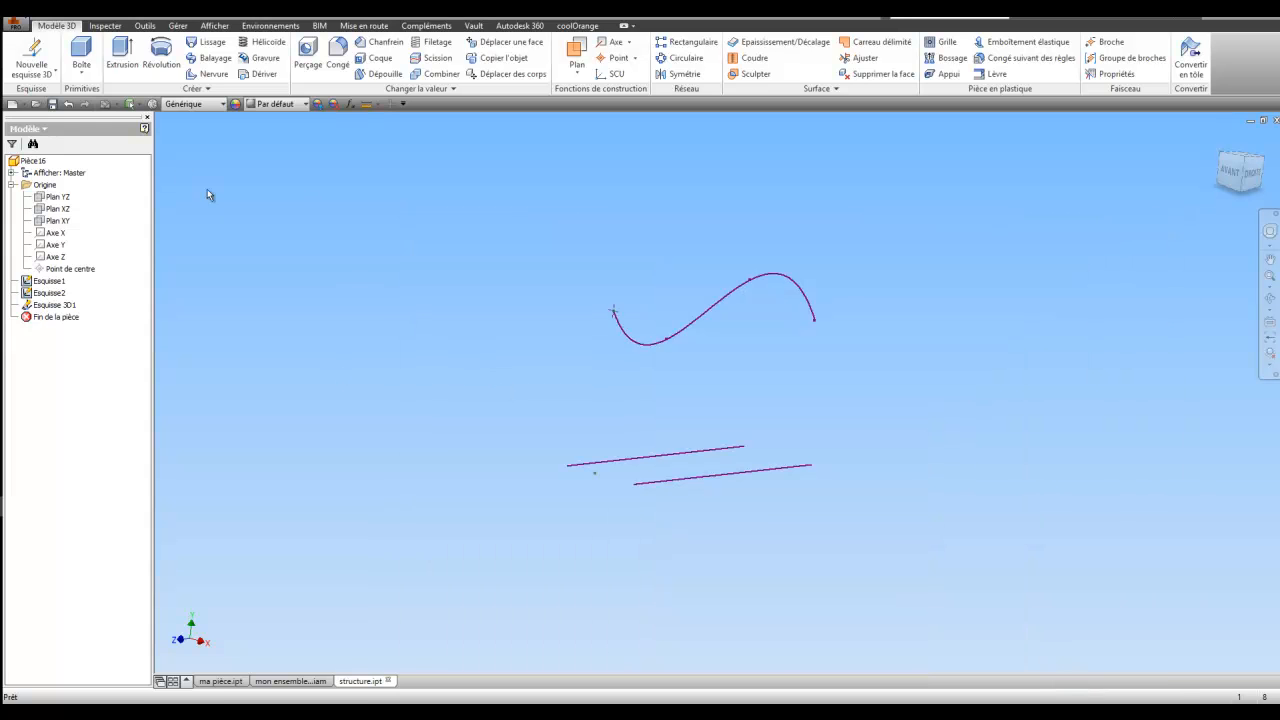
Create a new assembly and save it as ensemble final in the tuto ICOPY folder.
left_click(25, 105)
left_click(40, 127)
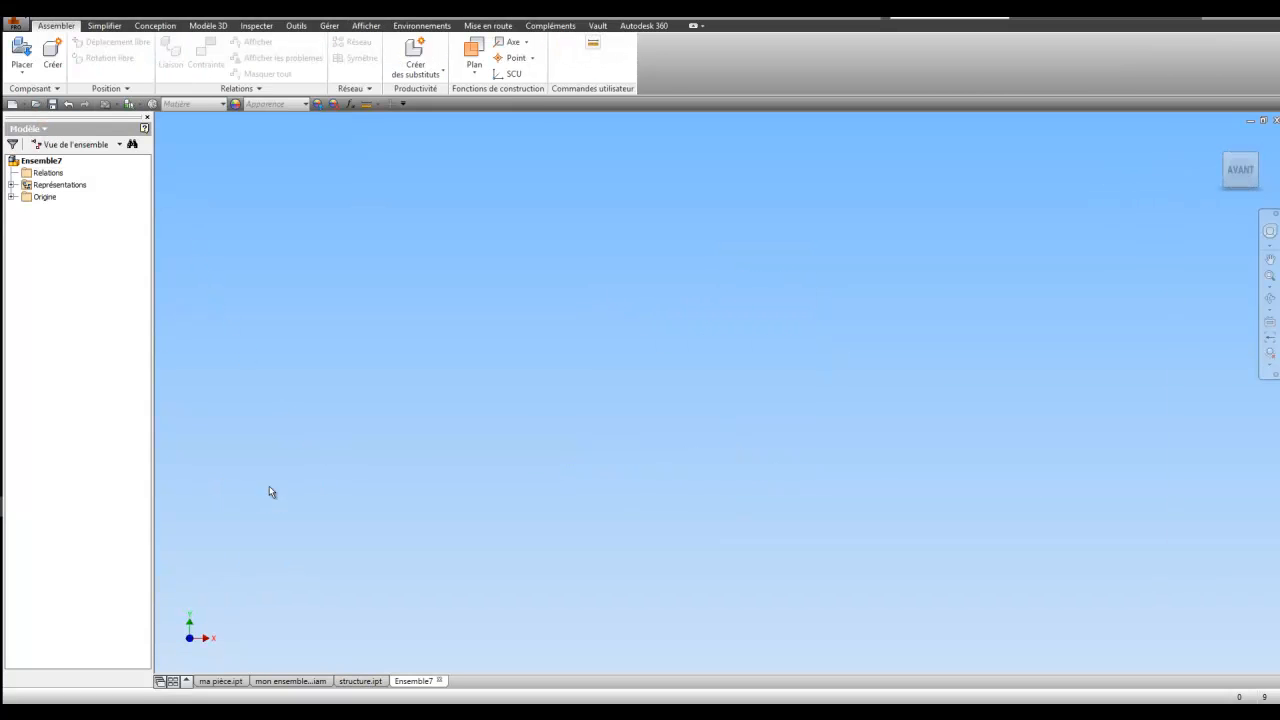
left_click(53, 104)
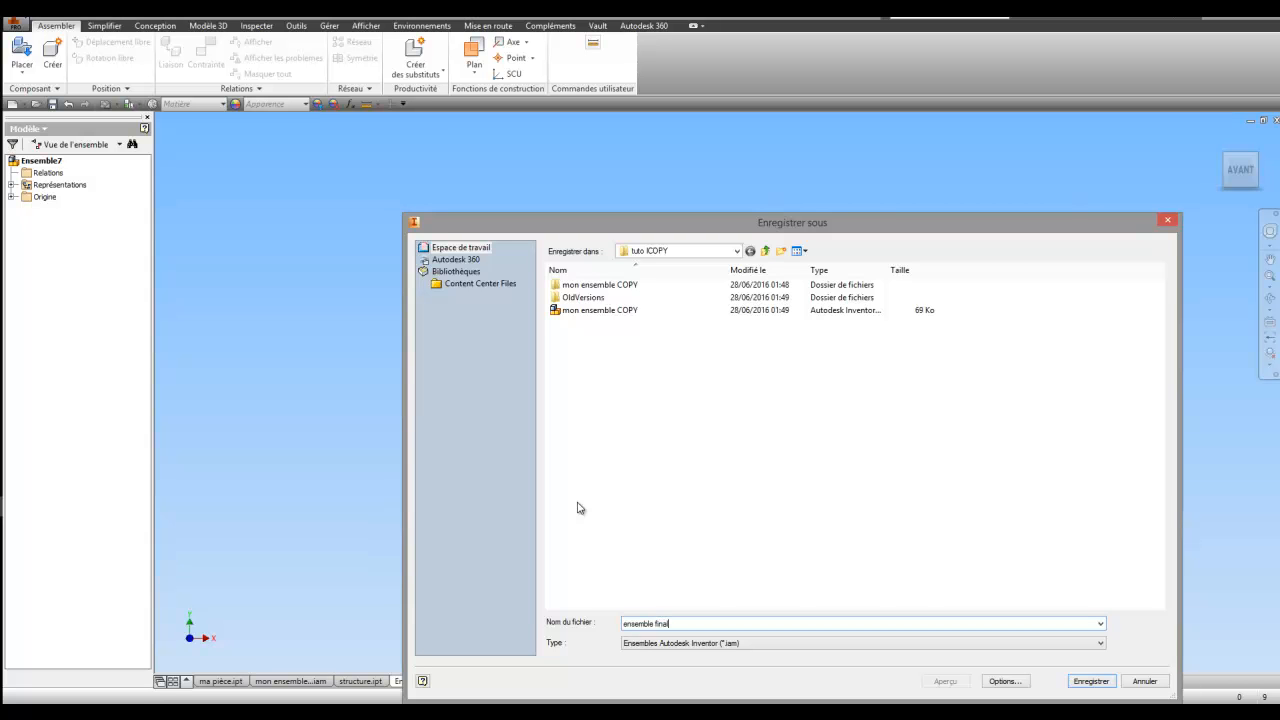
left_click(1110, 684)
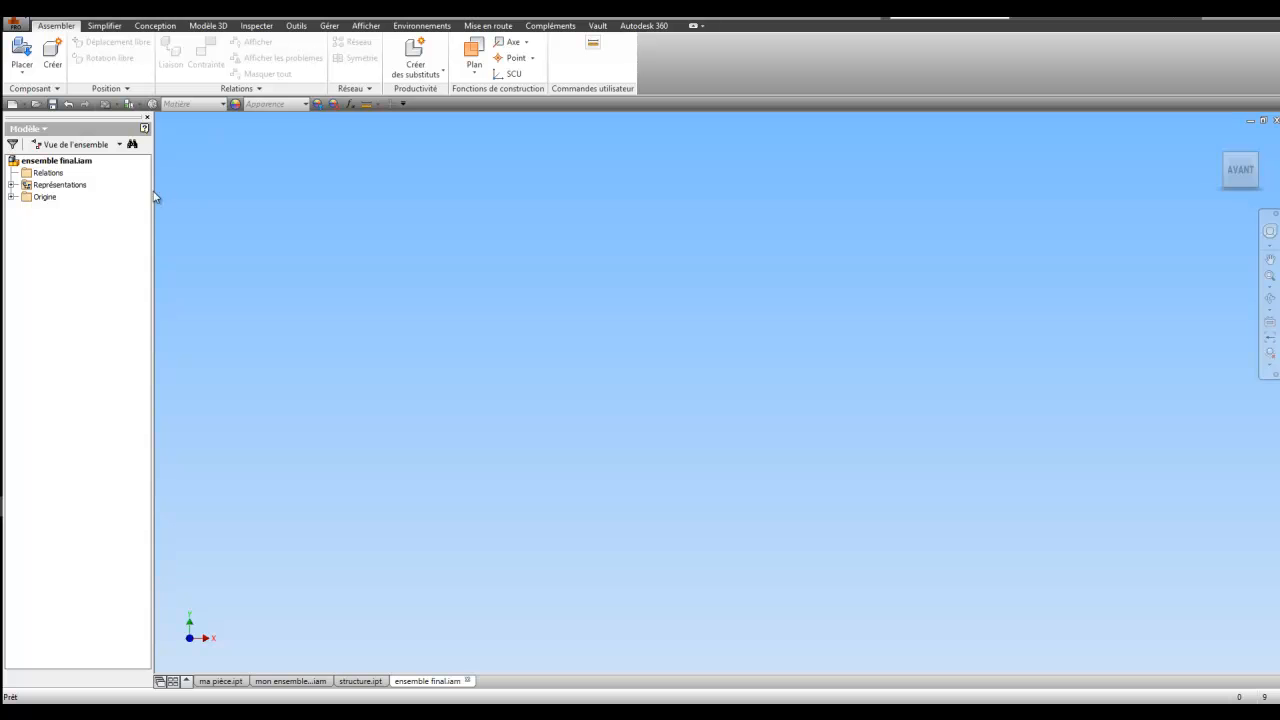
Place one instance of the structure part in the assembly and orient the view with the spline above the two rails.
left_click(21, 50)
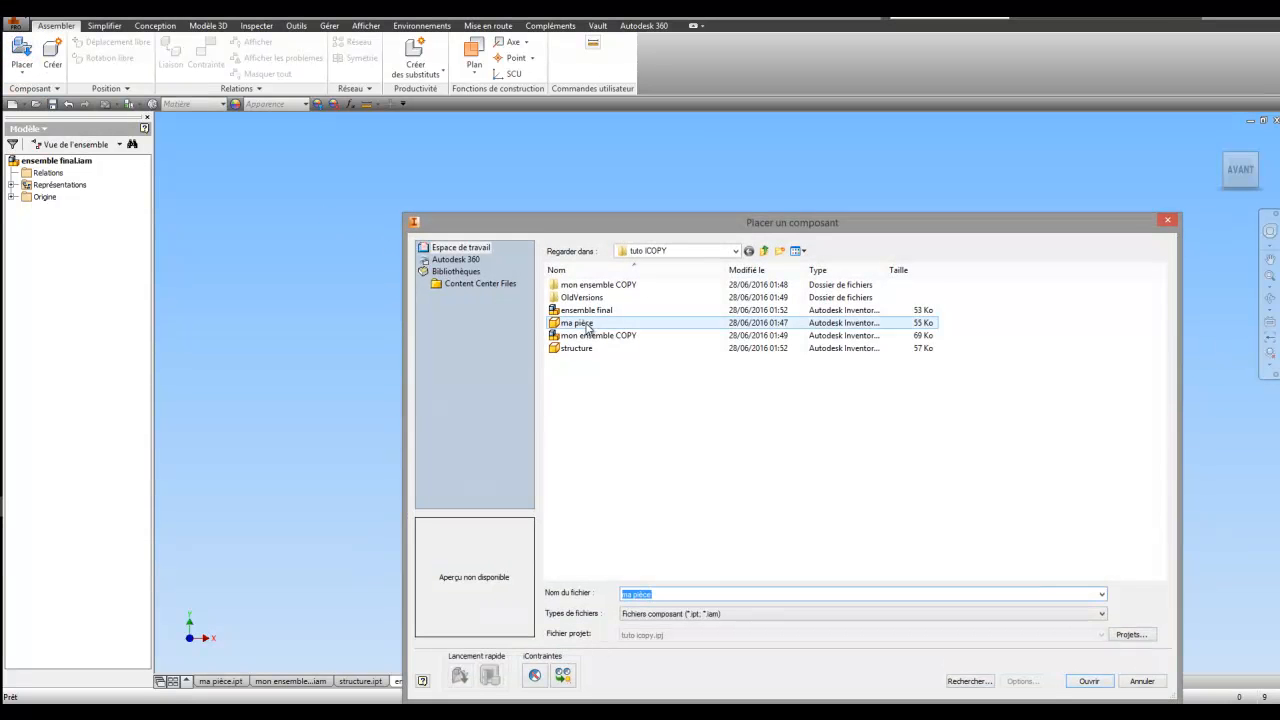
double_click(576, 348)
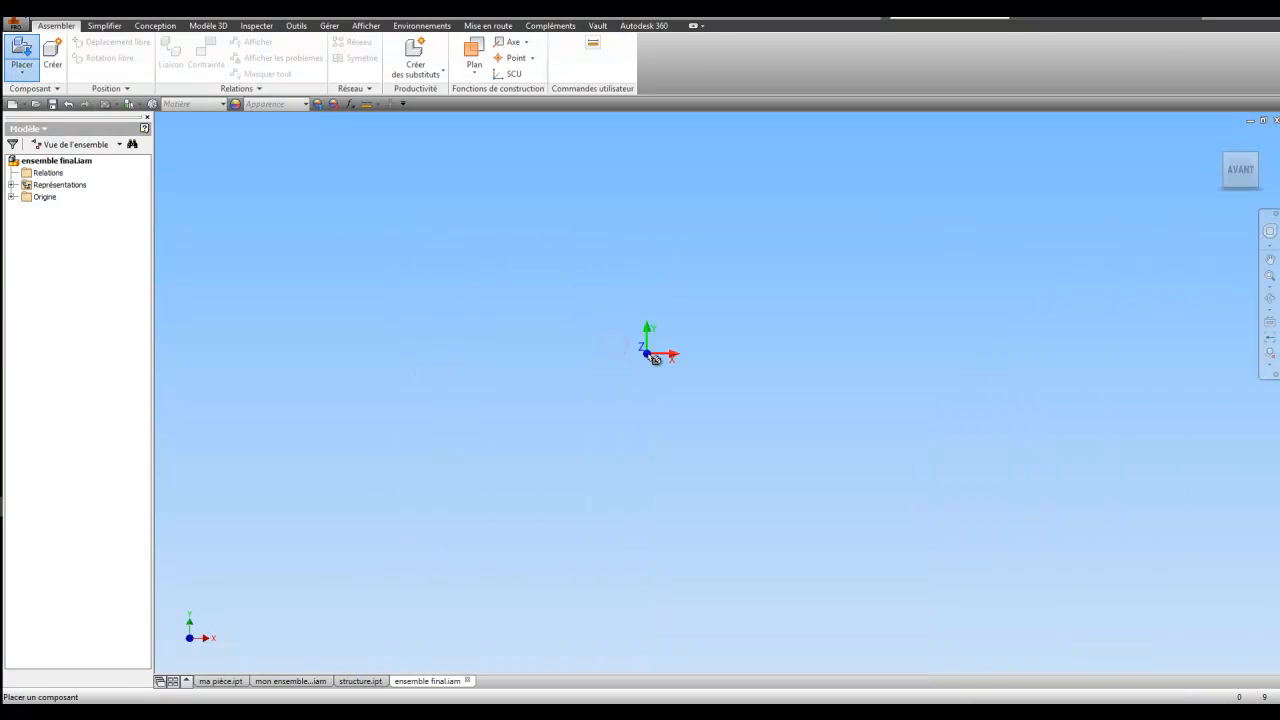
left_click(686, 378)
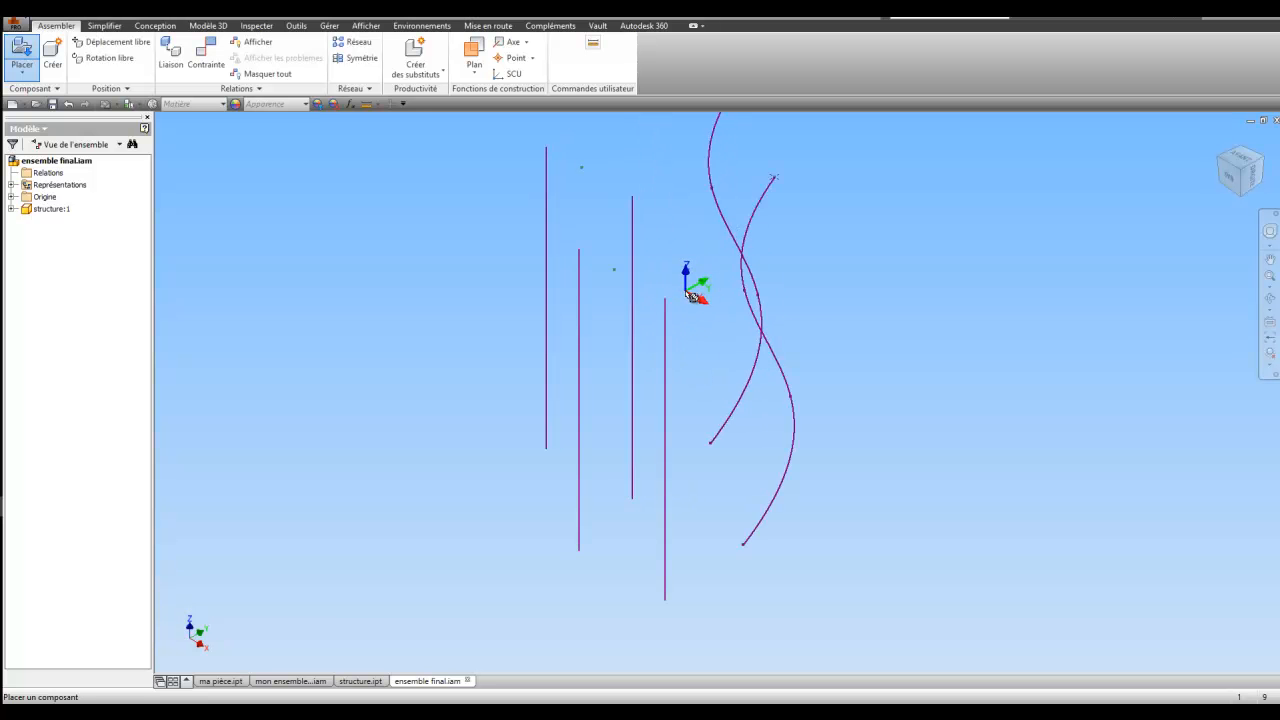
right_click(686, 292)
left_click(716, 288)
left_click(1270, 298)
left_click_drag(636, 194, 603, 440)
right_click(686, 406)
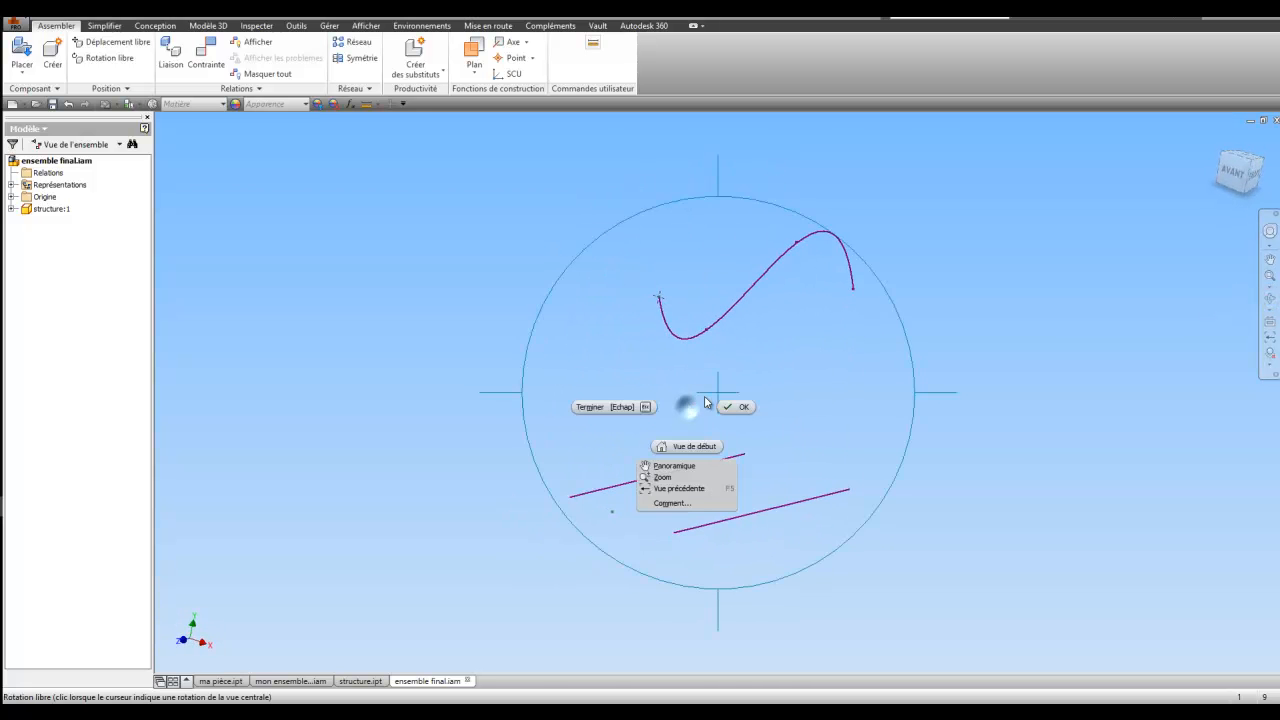
left_click(730, 402)
middle_click_drag(699, 404, 700, 403)
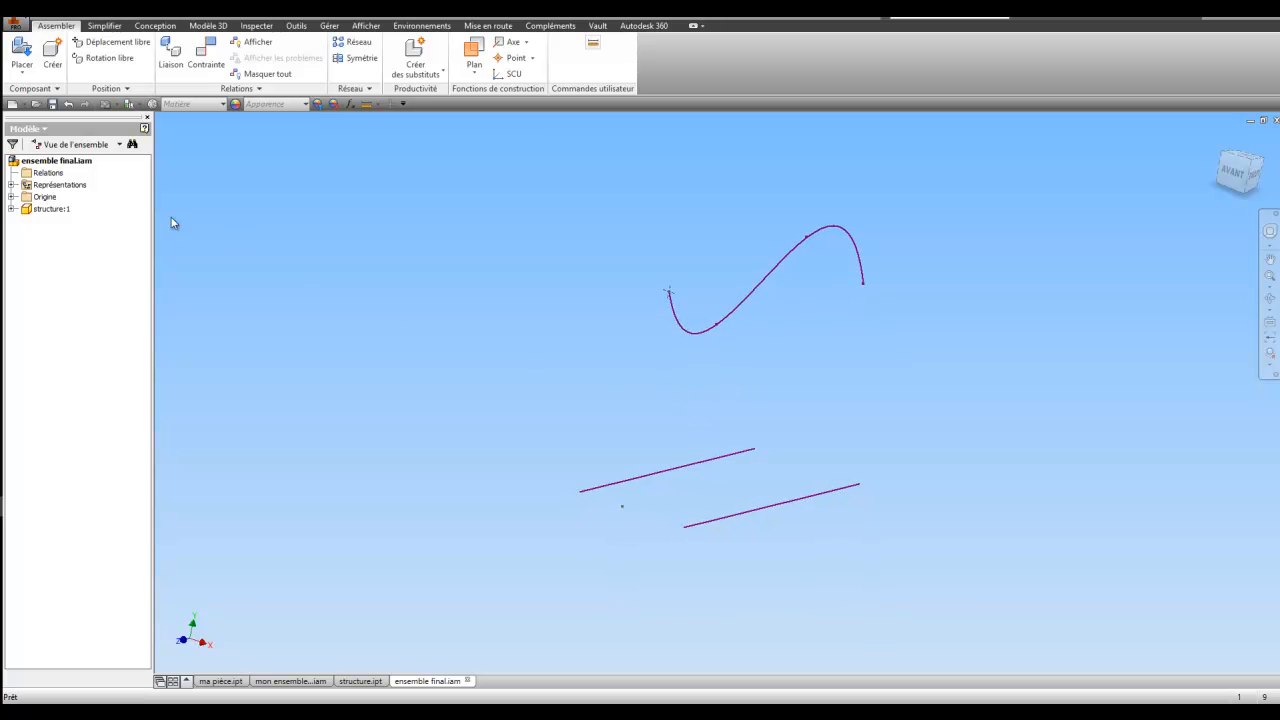
Constrain the structure part's YZ plane flush with the assembly's YZ plane at 0 mm offset.
left_click(11, 209)
left_click(11, 197)
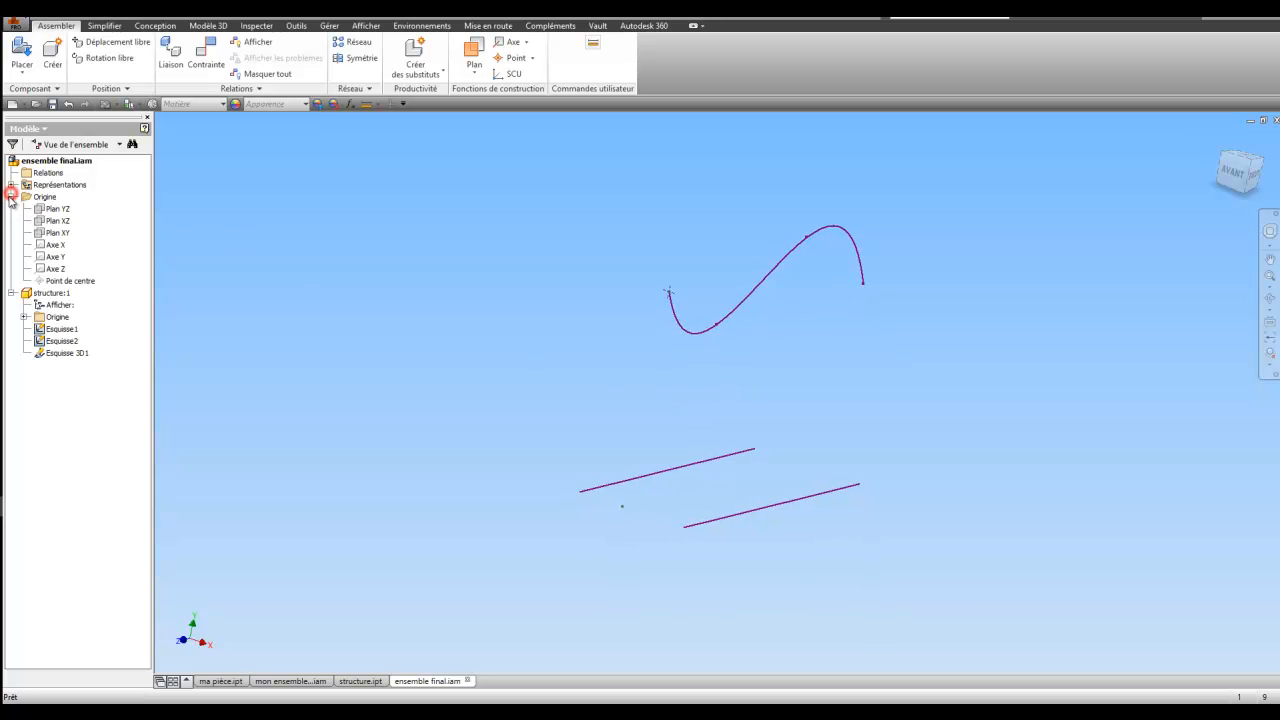
left_click(24, 317)
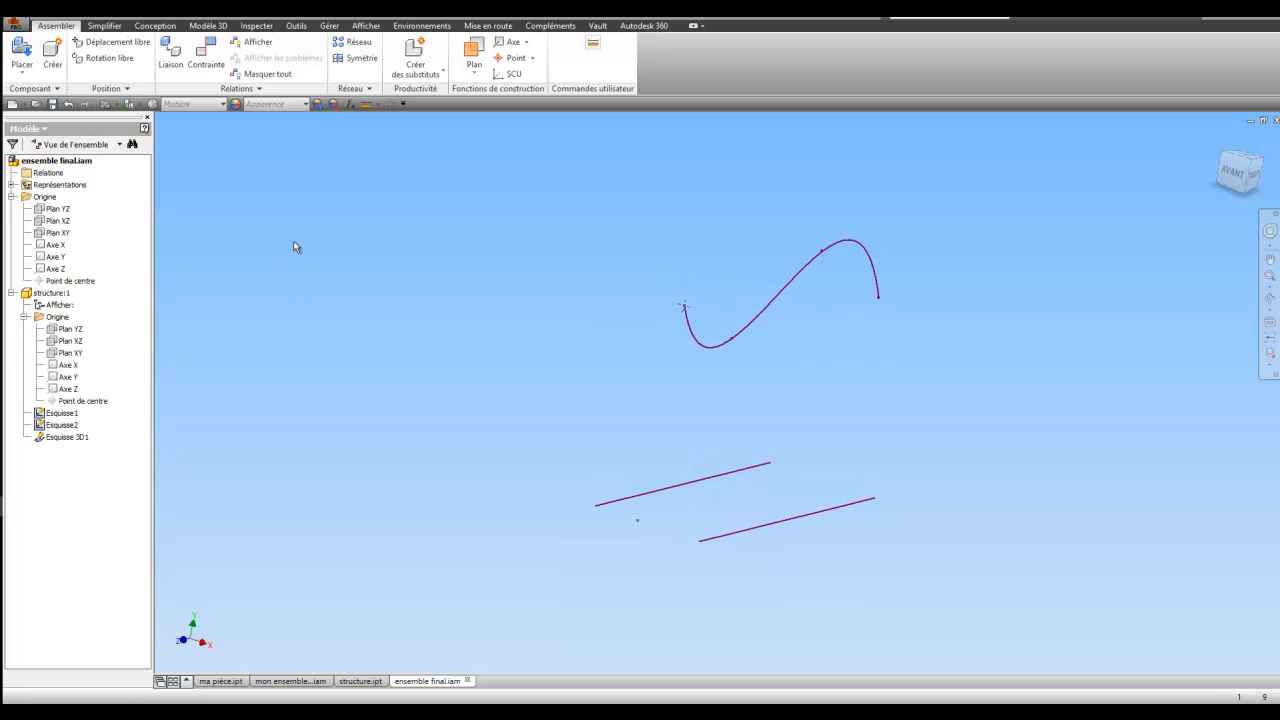
left_click(205, 55)
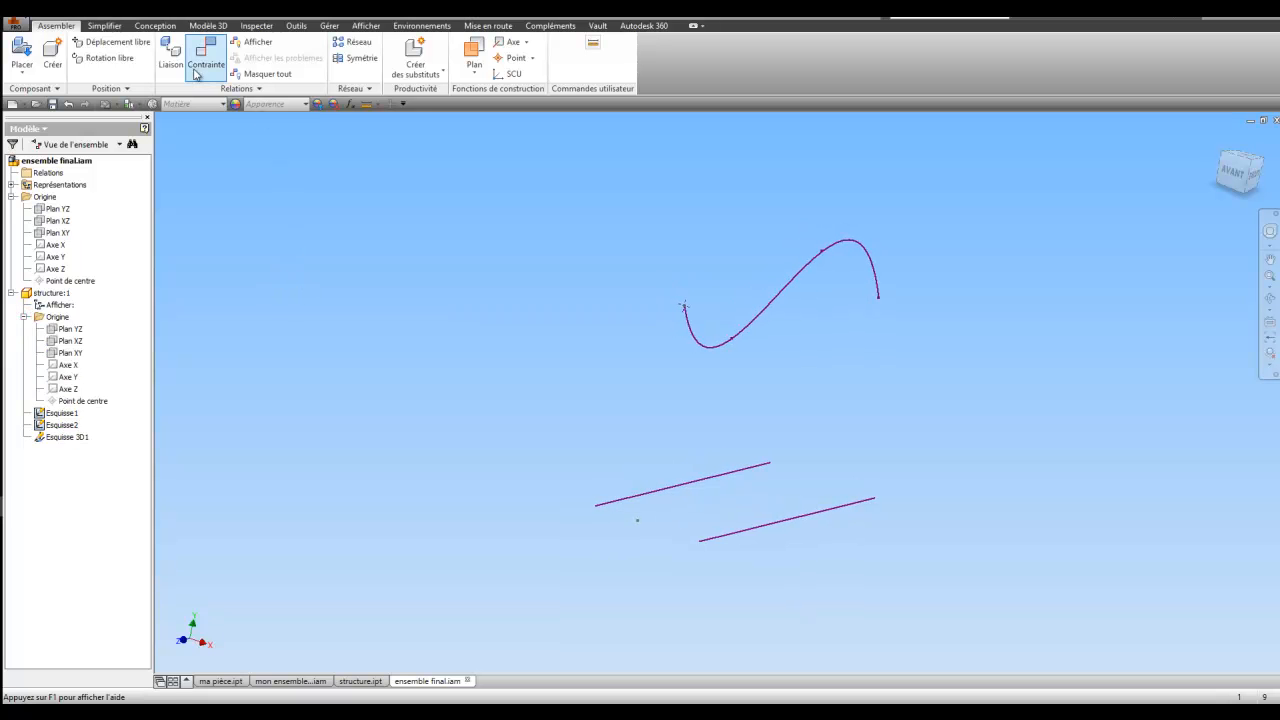
left_click(60, 209)
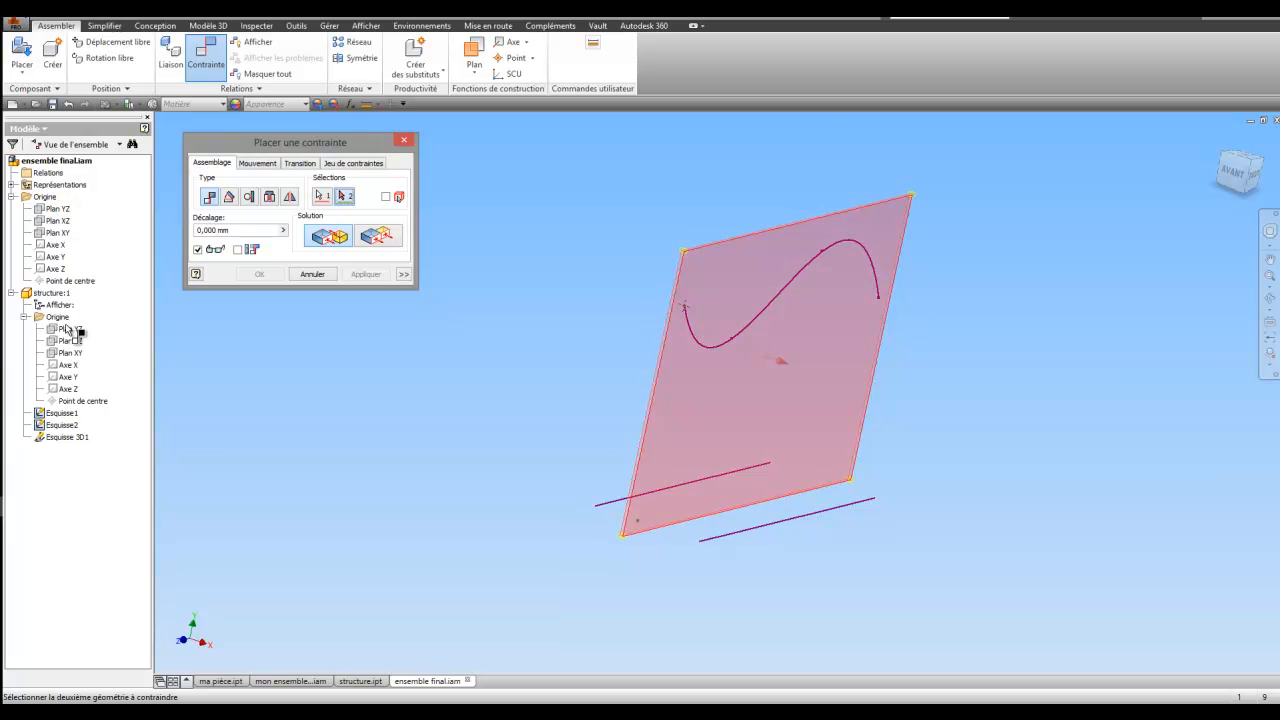
left_click(65, 329)
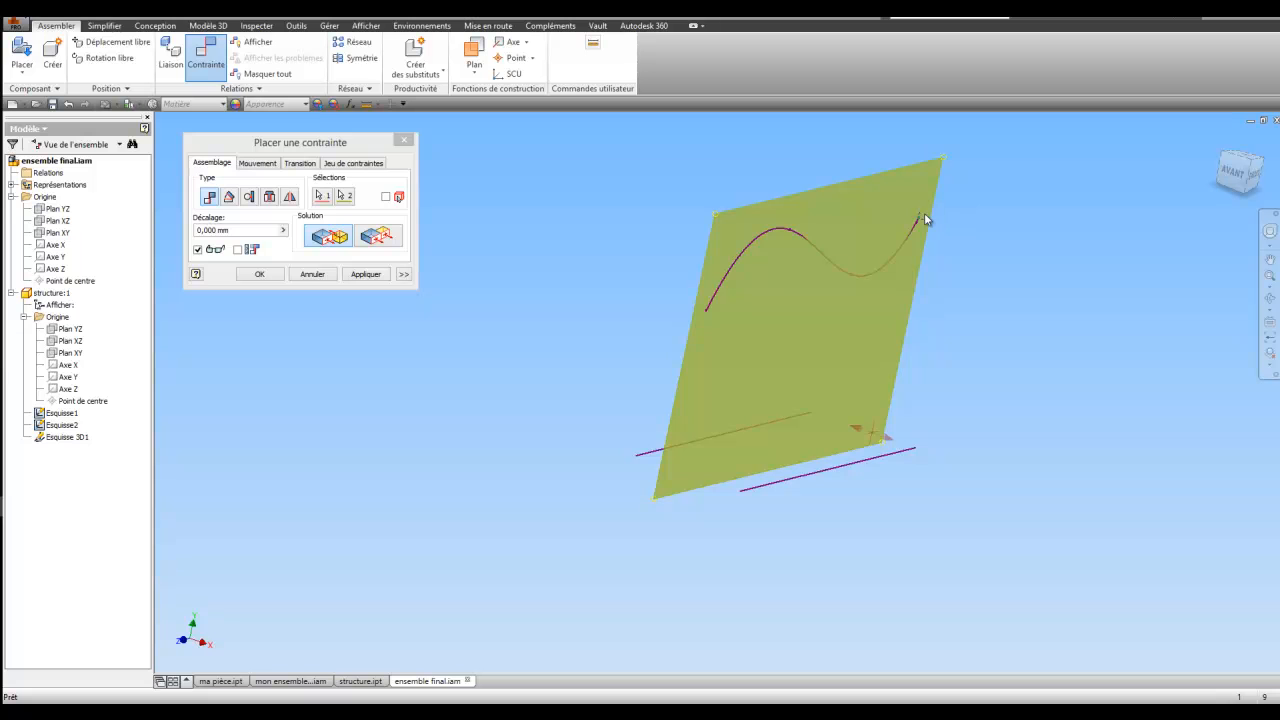
left_click(374, 238)
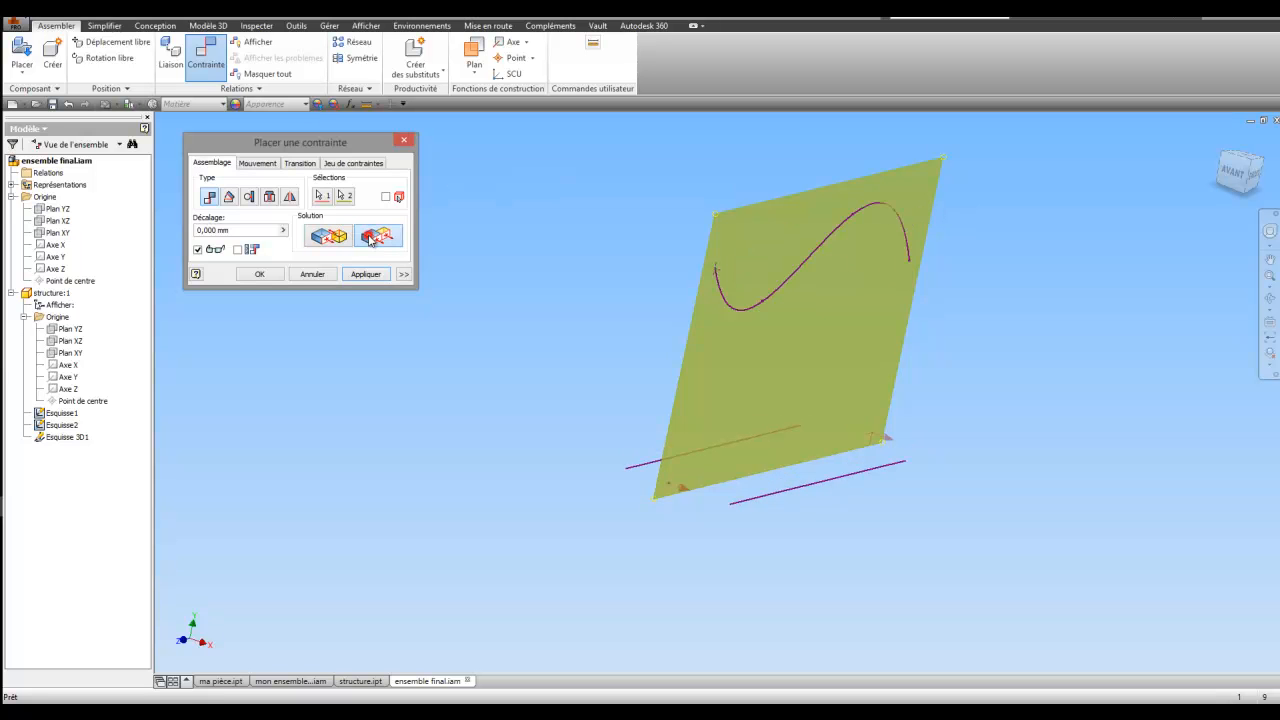
left_click(365, 274)
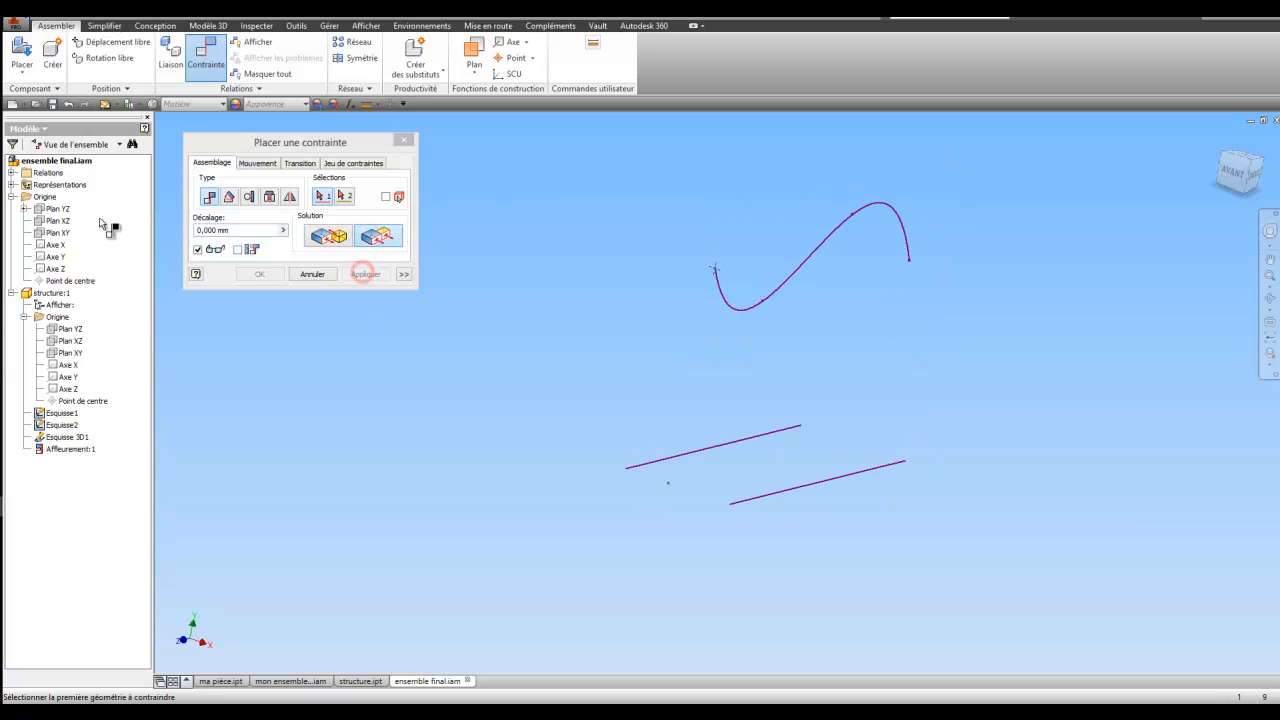
Constrain the structure part's XZ and XY planes flush with the assembly's matching origin planes at 0 mm offset.
left_click(57, 220)
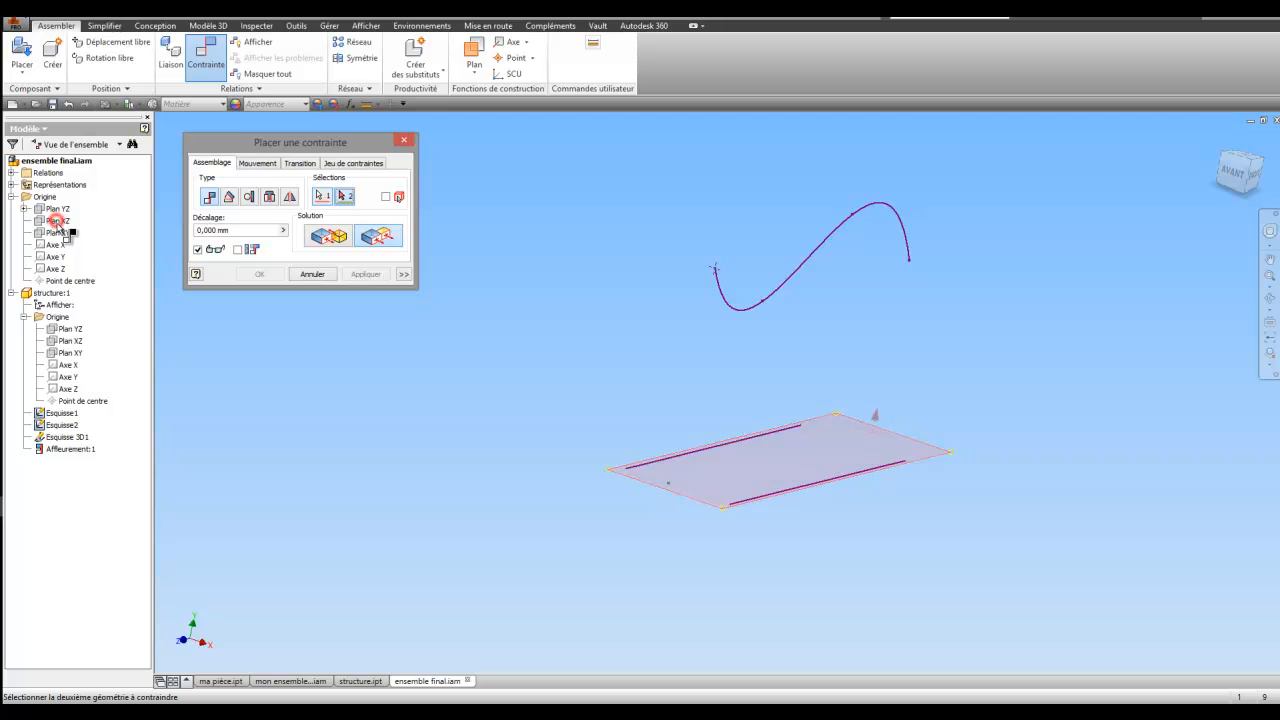
left_click(75, 341)
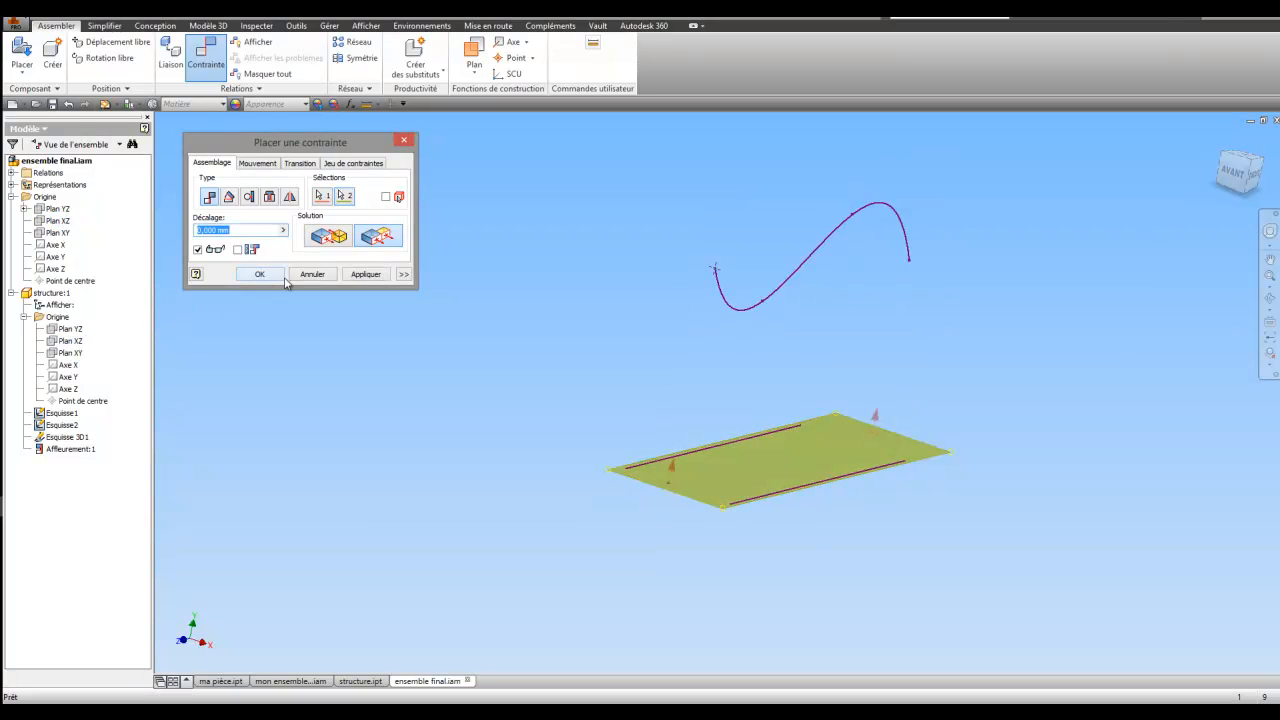
left_click(352, 274)
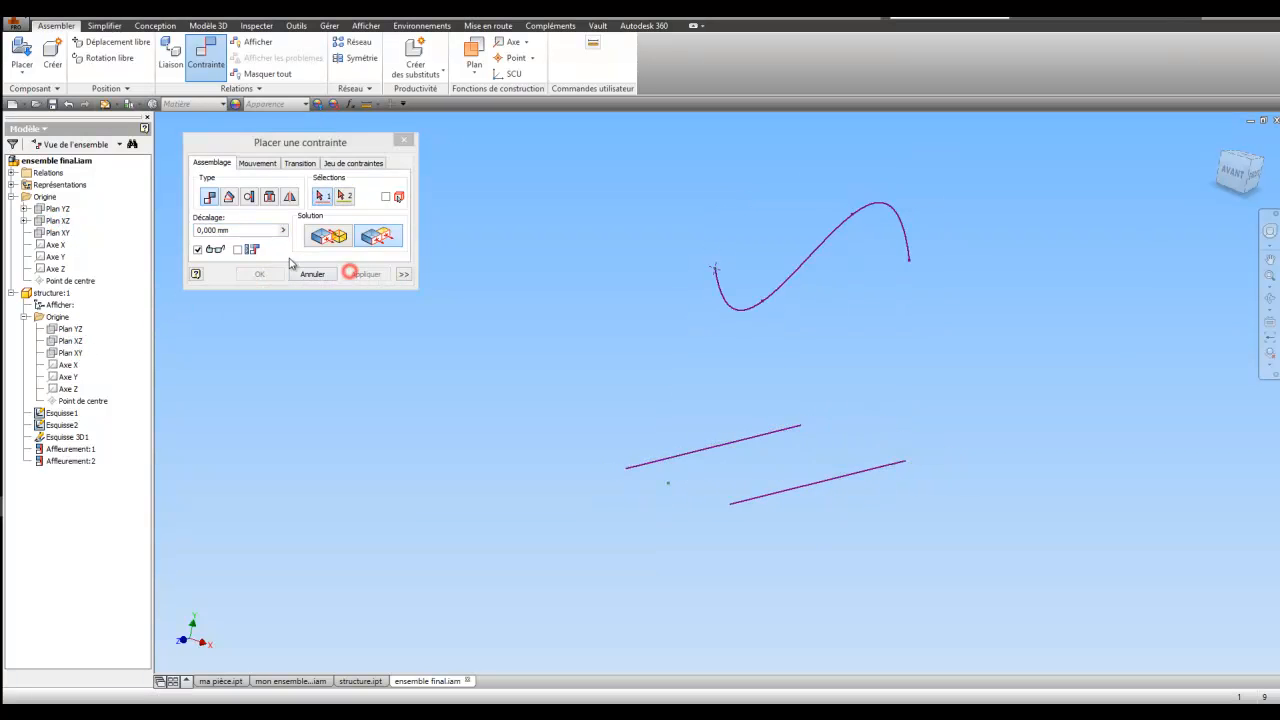
left_click(57, 232)
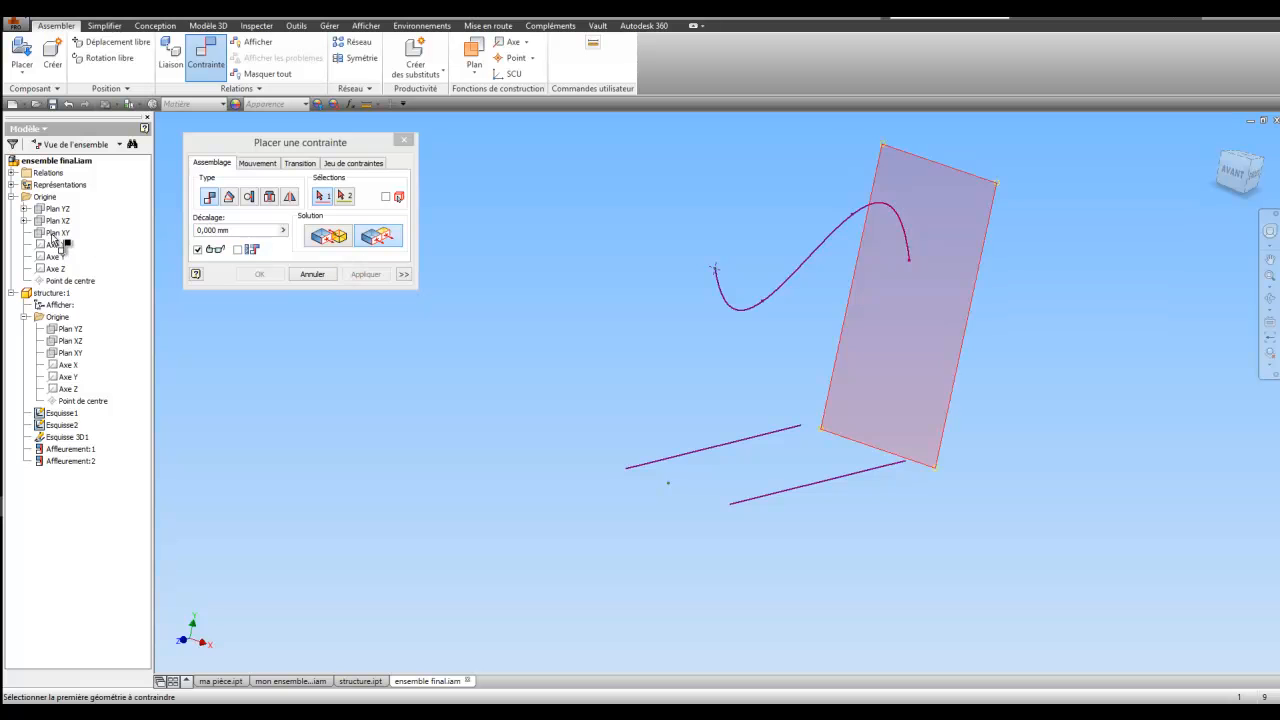
left_click(70, 353)
left_click(257, 274)
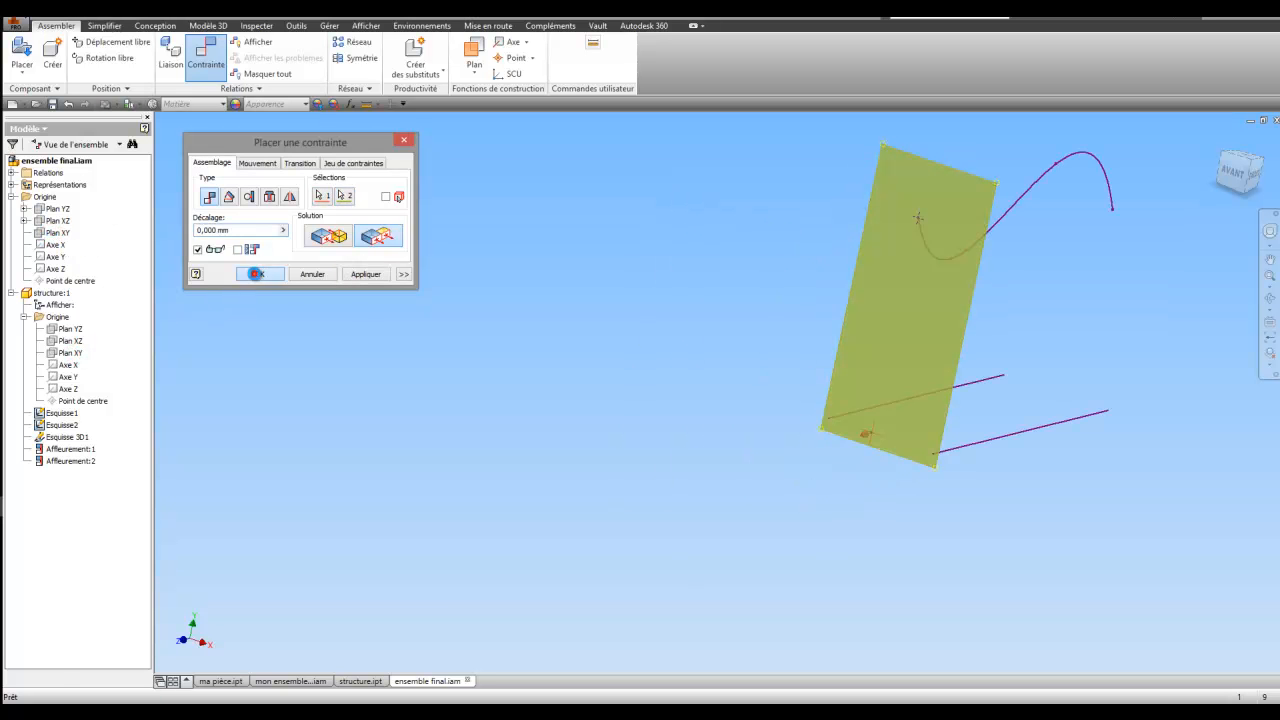
scroll(349, 340, "down", 2)
left_click_drag(349, 340, 371, 351)
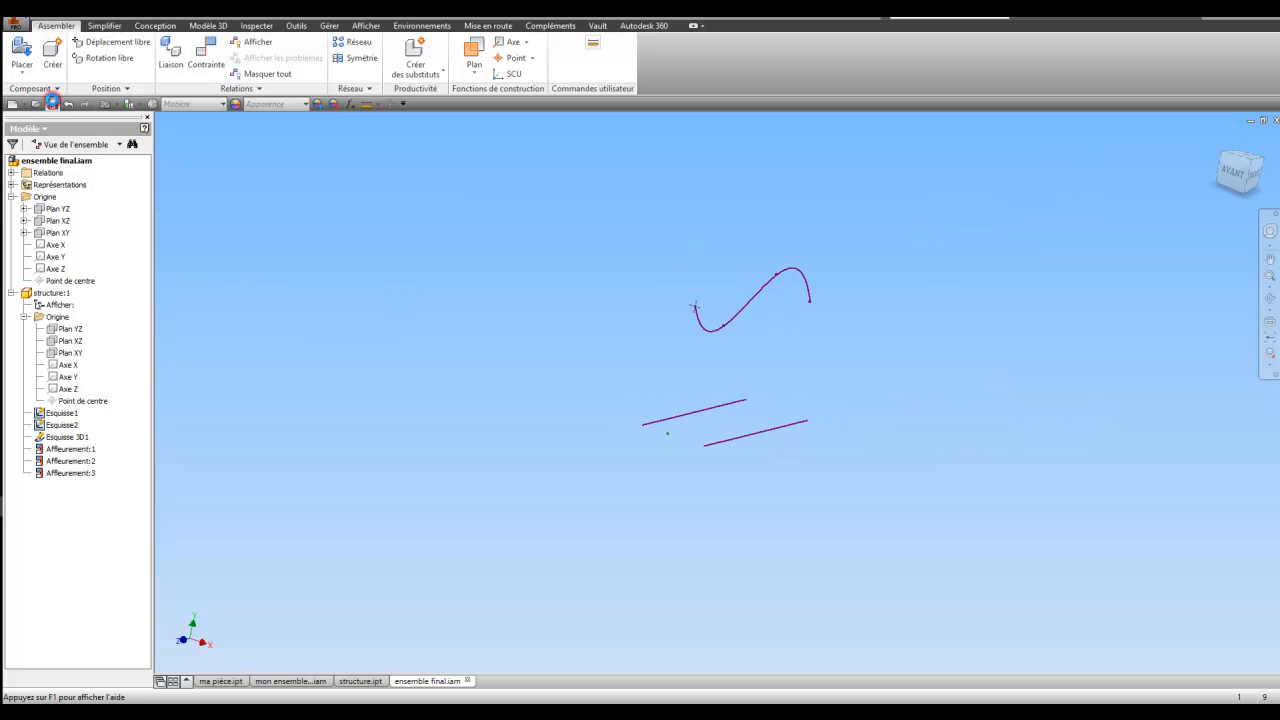
In mon ensemble COPY.iam, turn on the visibility of the Frame0001 component and save the assembly.
left_click(290, 681)
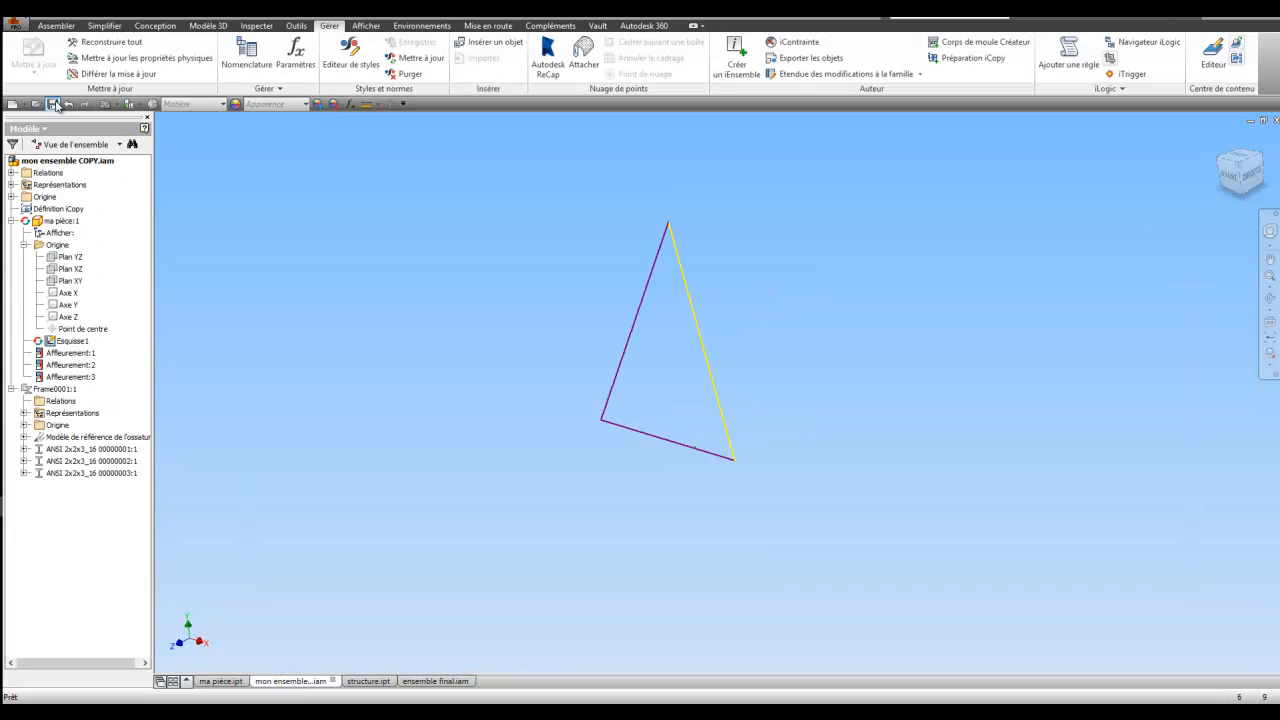
left_click(11, 221)
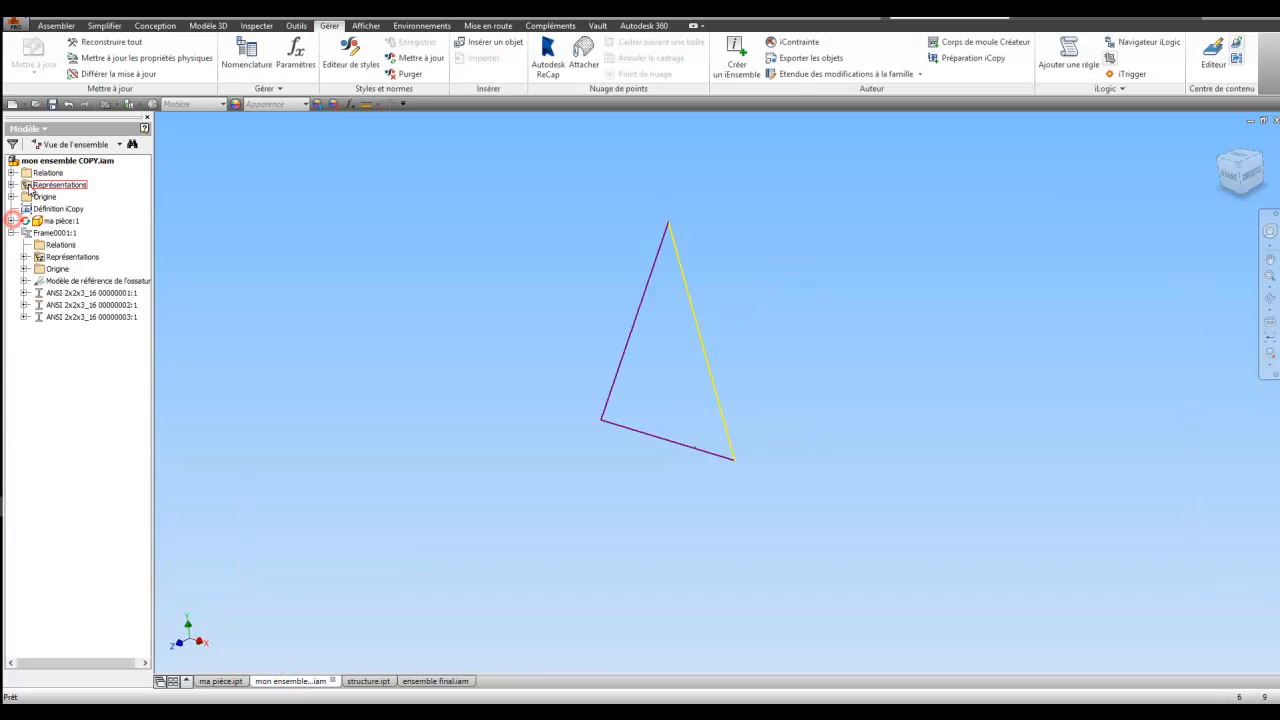
left_click(11, 233)
right_click(25, 233)
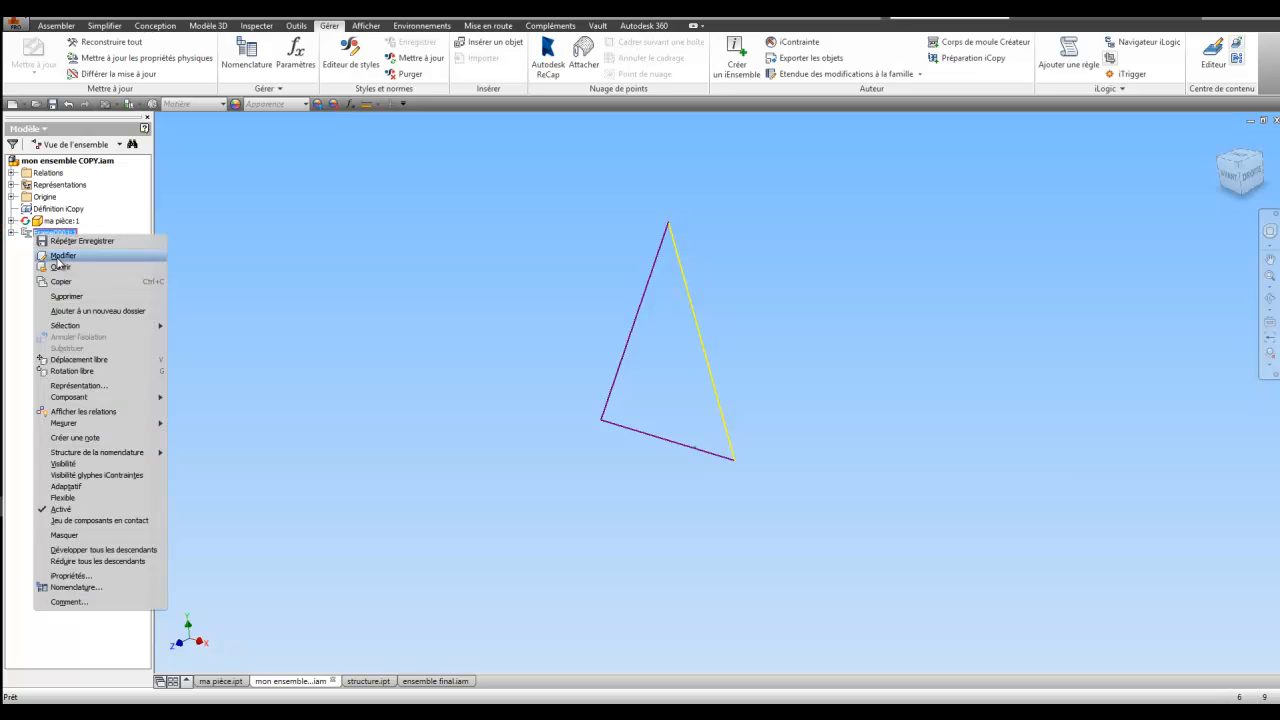
left_click(101, 464)
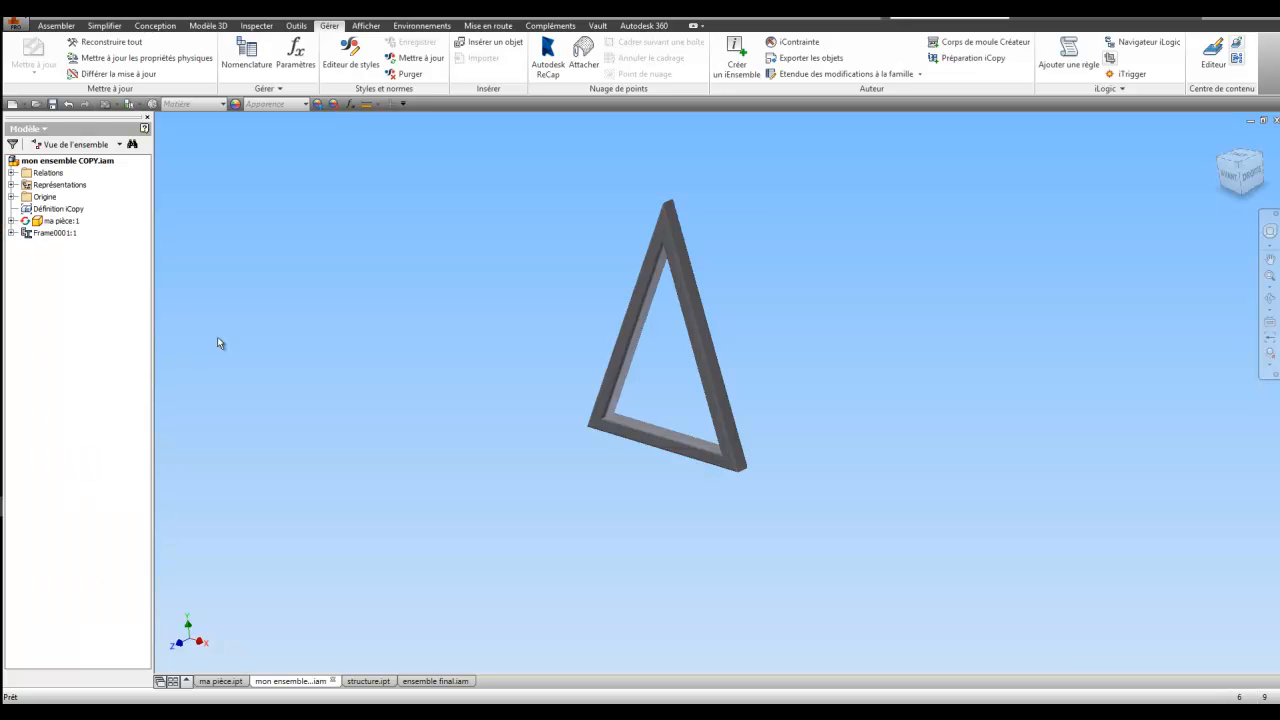
left_click(54, 103)
Return to ensemble final.iam and start an iCopy using mon ensemble COPY as the source assembly.
left_click(411, 681)
scroll(465, 475, "up", 2)
scroll(494, 414, "down", 3)
mouse_move(494, 414)
middle_mouse_down()
mouse_move(465, 456)
mouse_move(222, 548)
middle_mouse_up()
scroll(465, 452, "down", 3)
scroll(222, 548, "up", 1)
middle_click_drag(297, 460, 297, 437)
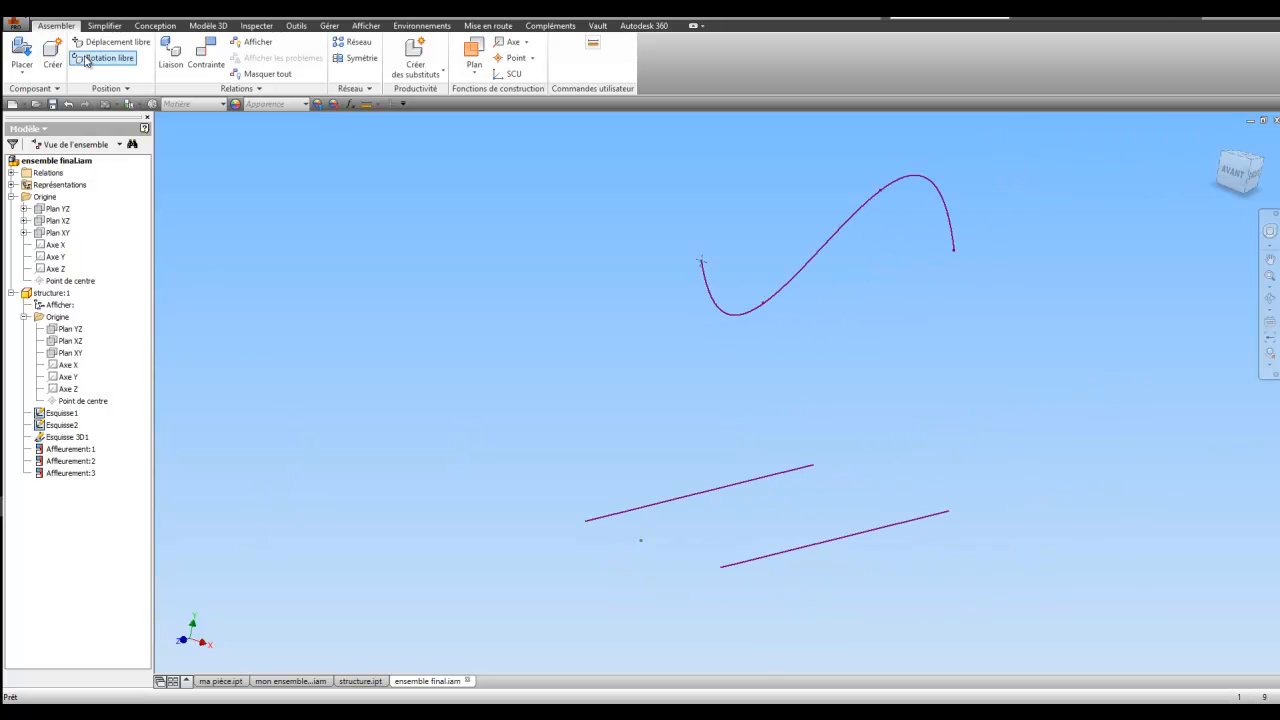
left_click(368, 89)
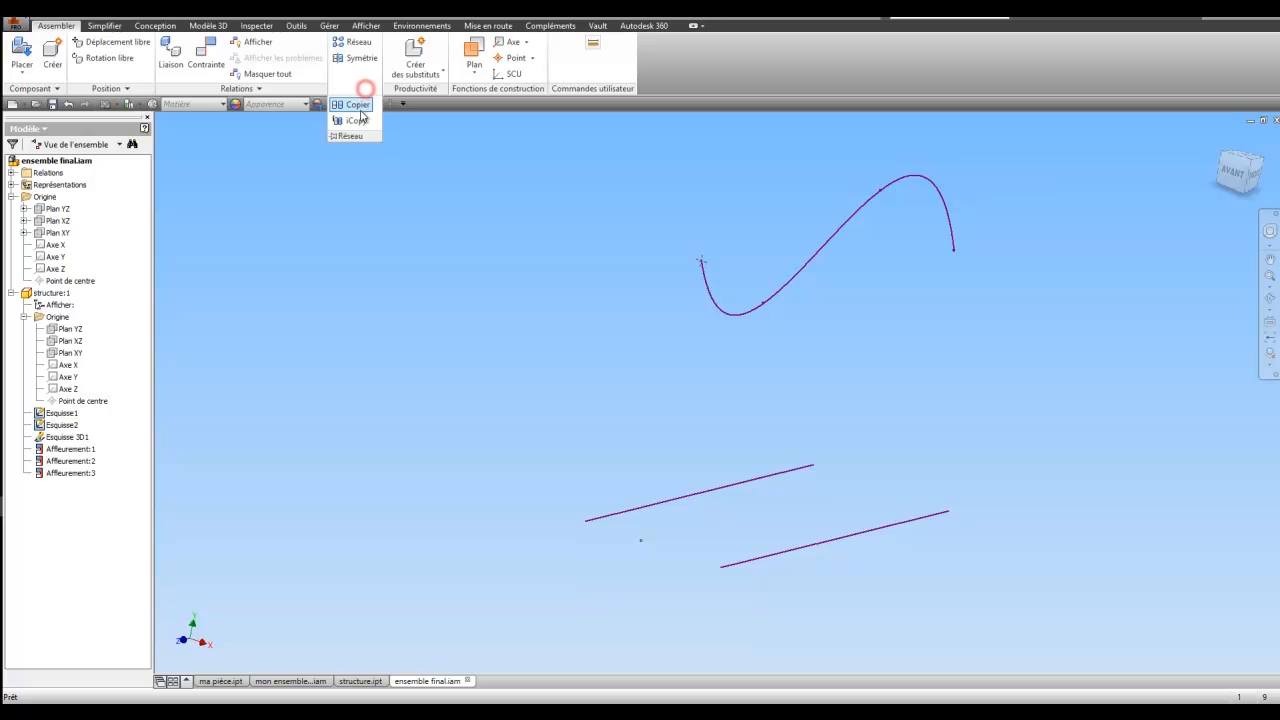
left_click(355, 121)
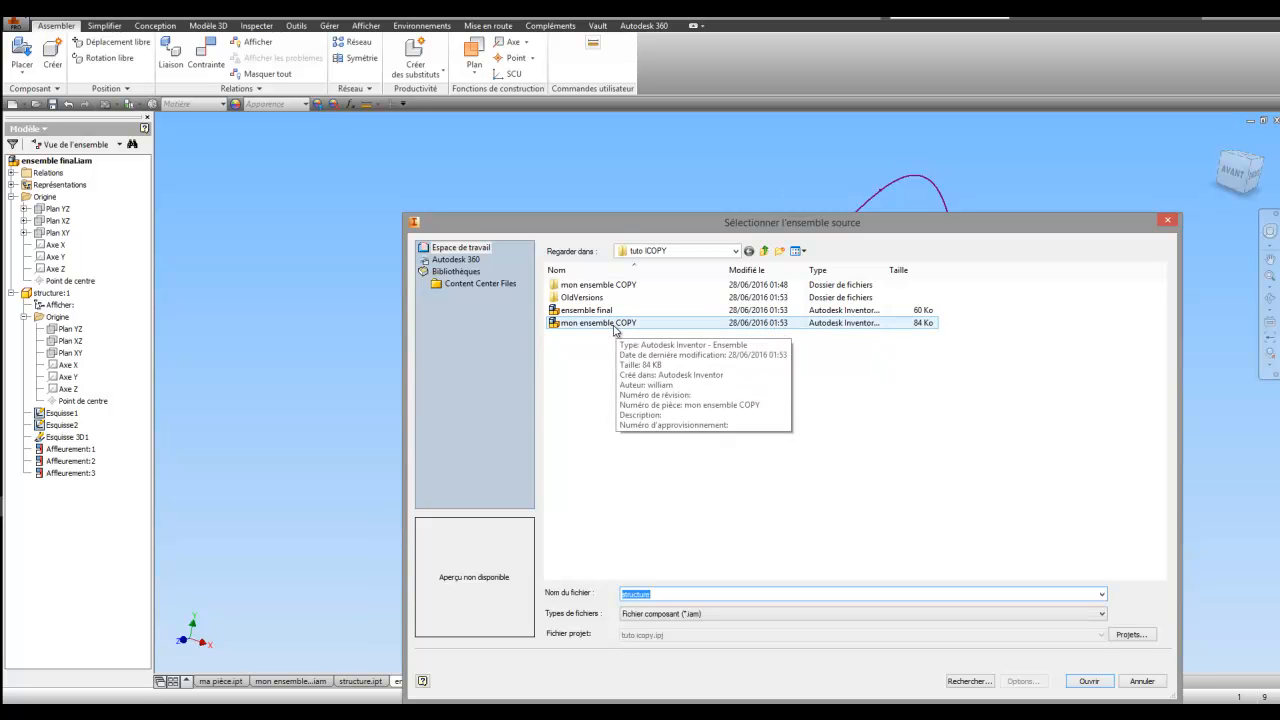
double_click(614, 324)
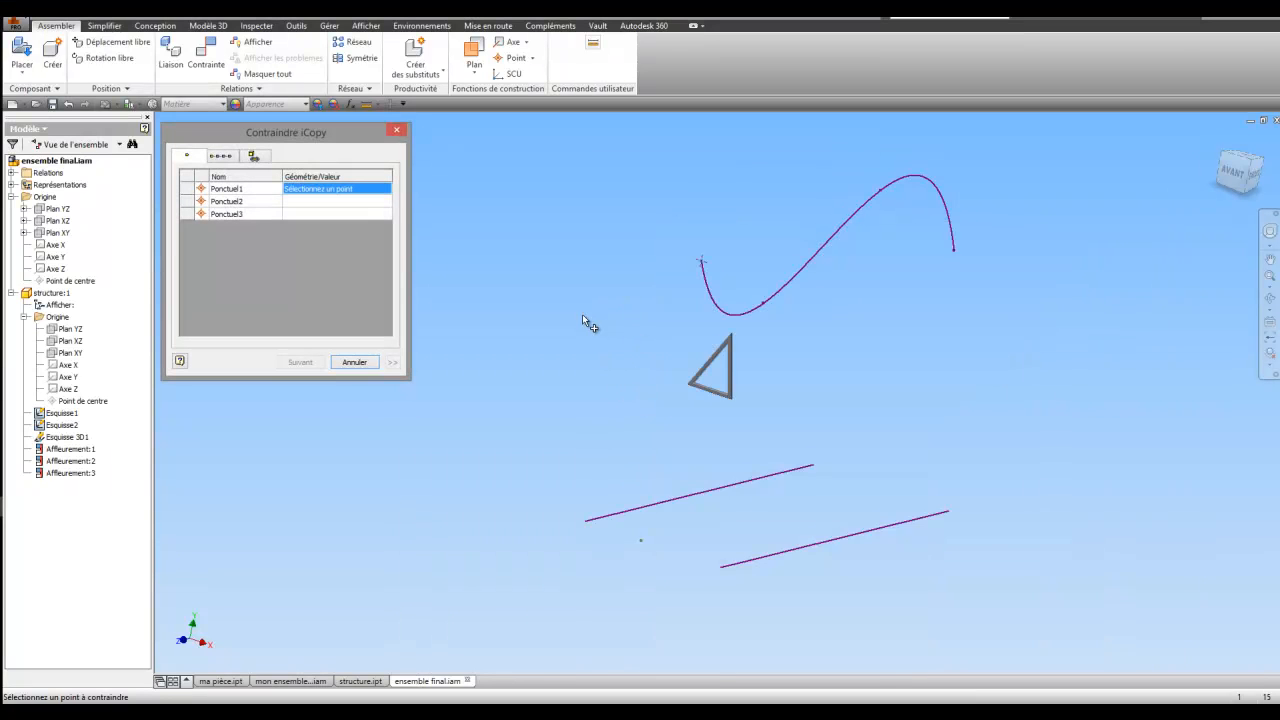
Constrain the iCopy's three points to the near ends of the two rails and the spline's start point.
middle_click_drag(582, 314, 602, 275)
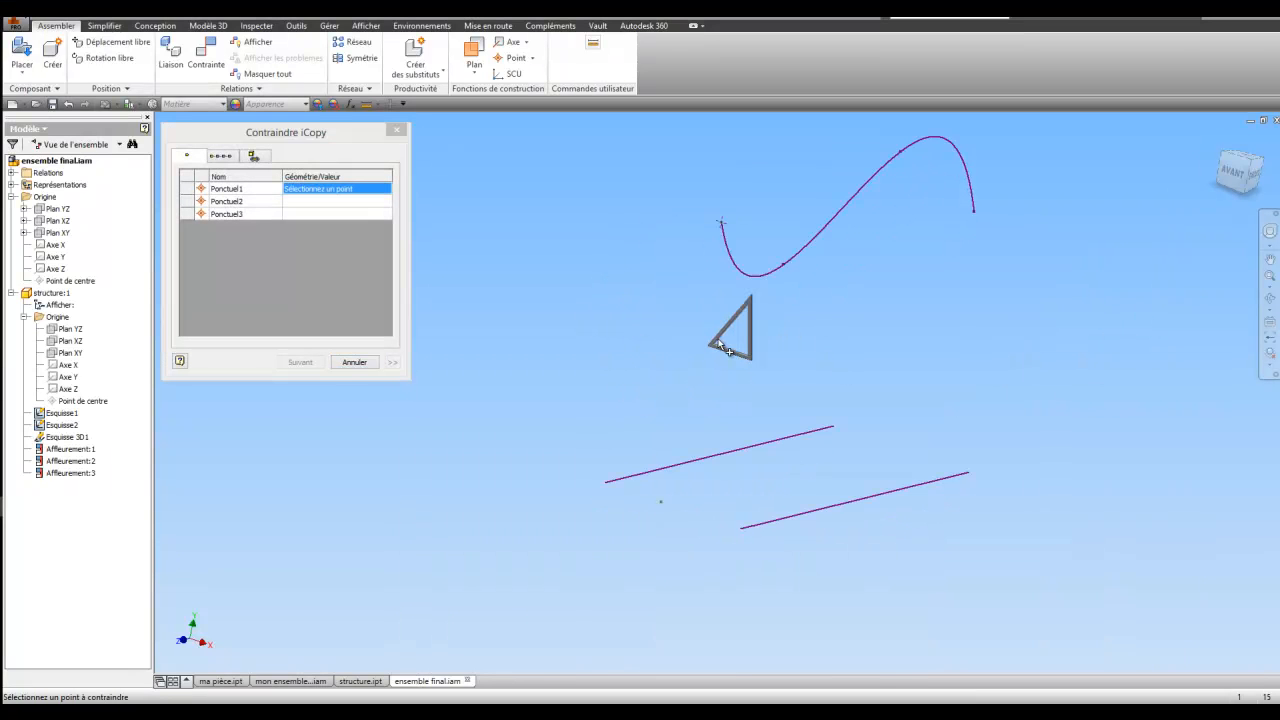
left_click(604, 482)
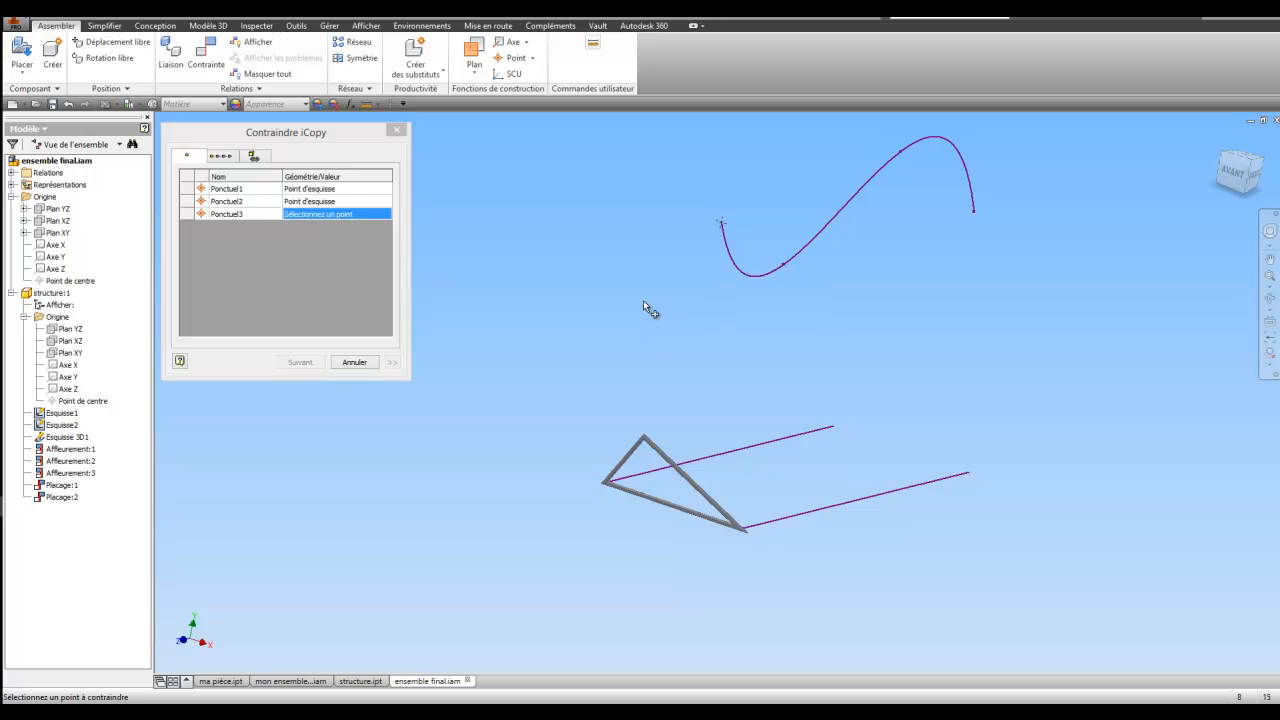
Pattern the iCopy along the lower front rail as the path, with 10 occurrences.
left_click(224, 159)
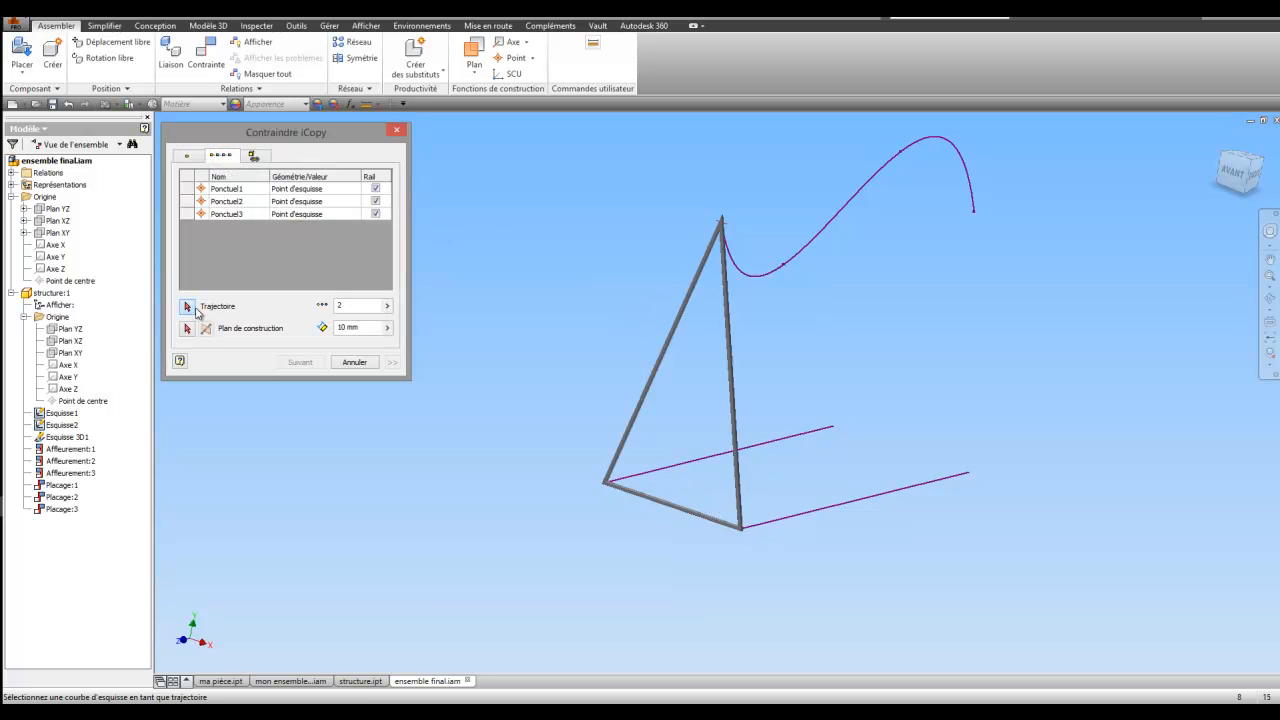
left_click(782, 525)
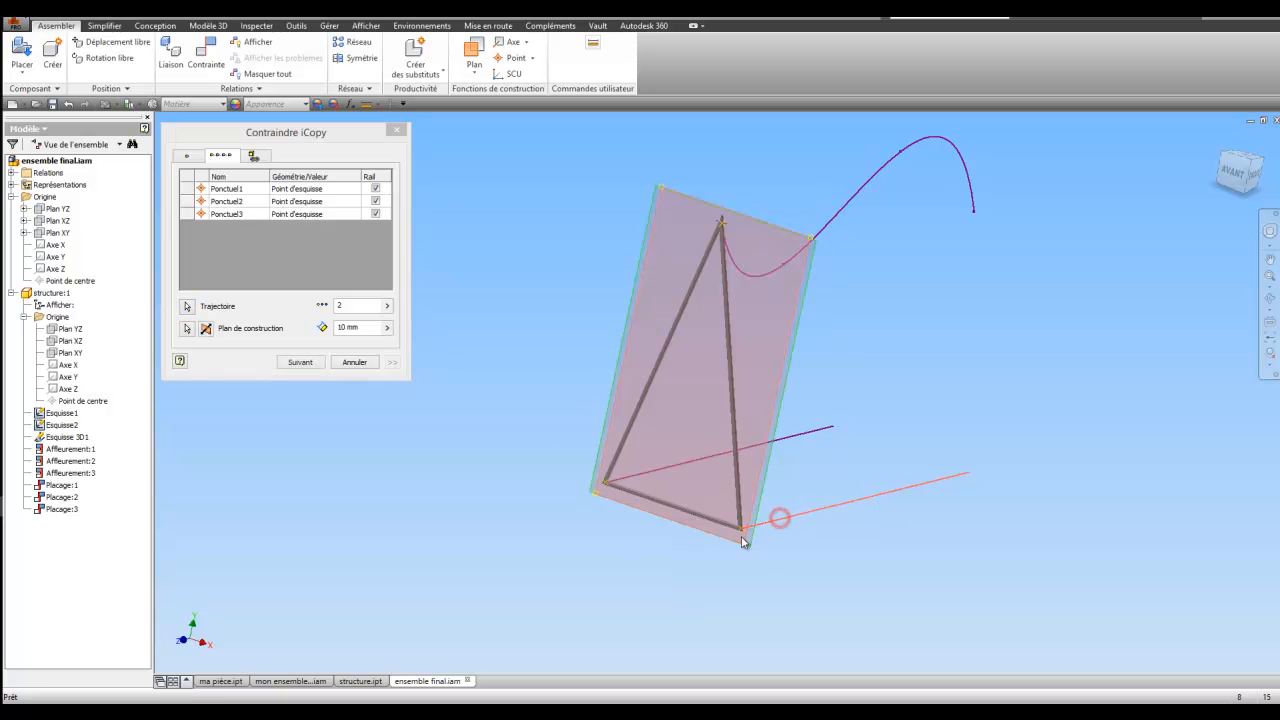
double_click(340, 305)
type("10")
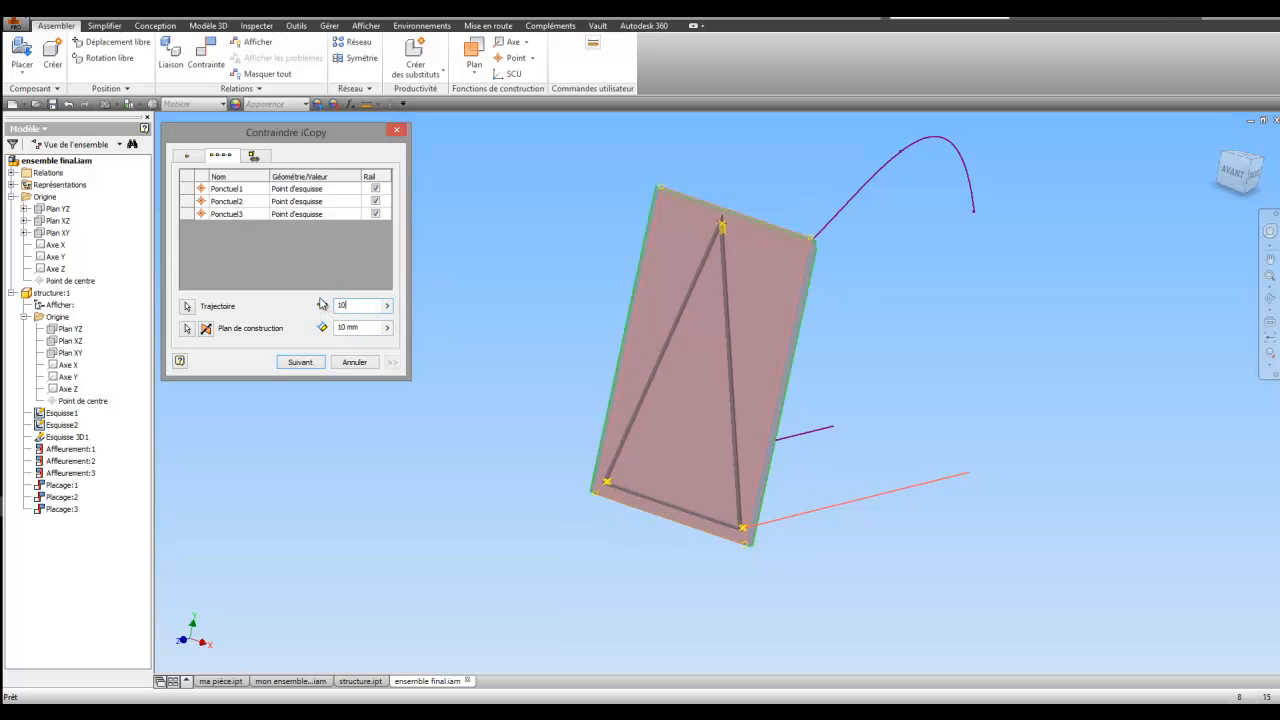
Set the spacing between the iCopy pattern planes to 500 mm.
double_click(361, 327)
type("700")
double_click(355, 327)
type("50")
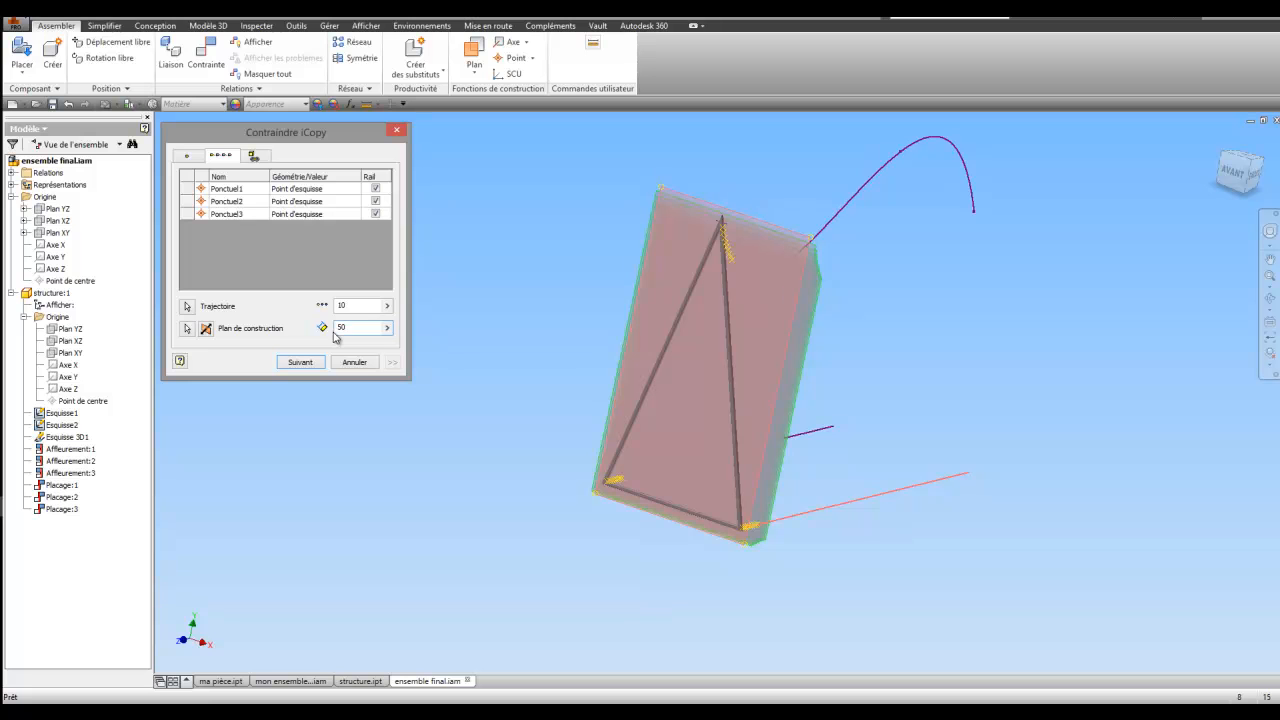
type("0")
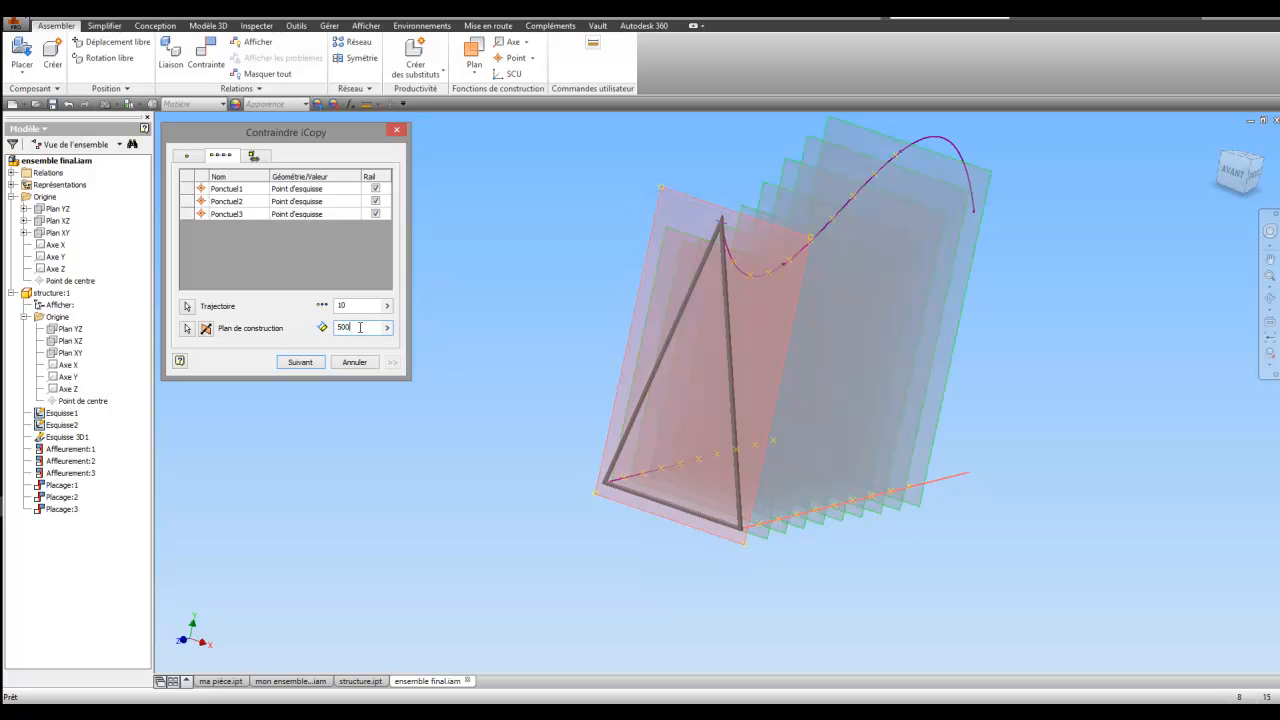
Examine the previewed pattern planes along the rails and spline from several angles.
left_click(1270, 298)
left_click_drag(809, 372, 766, 337)
left_click_drag(606, 317, 591, 340)
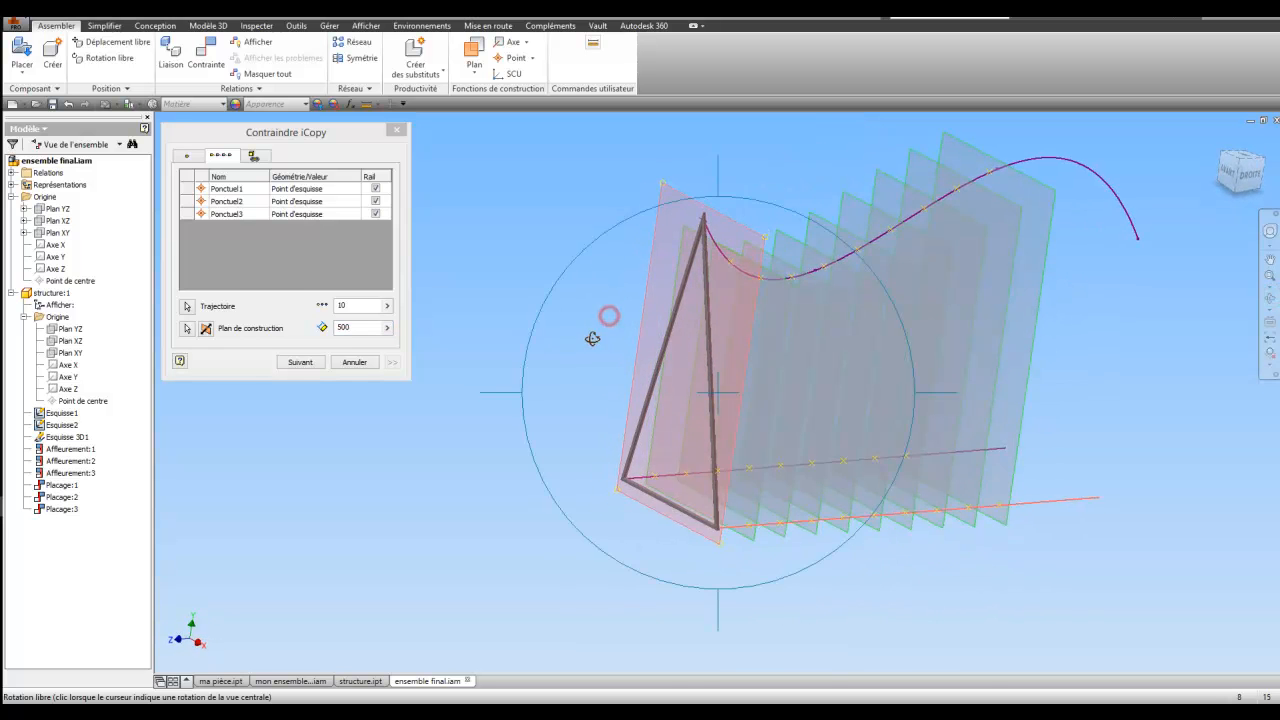
left_click_drag(549, 252, 600, 315)
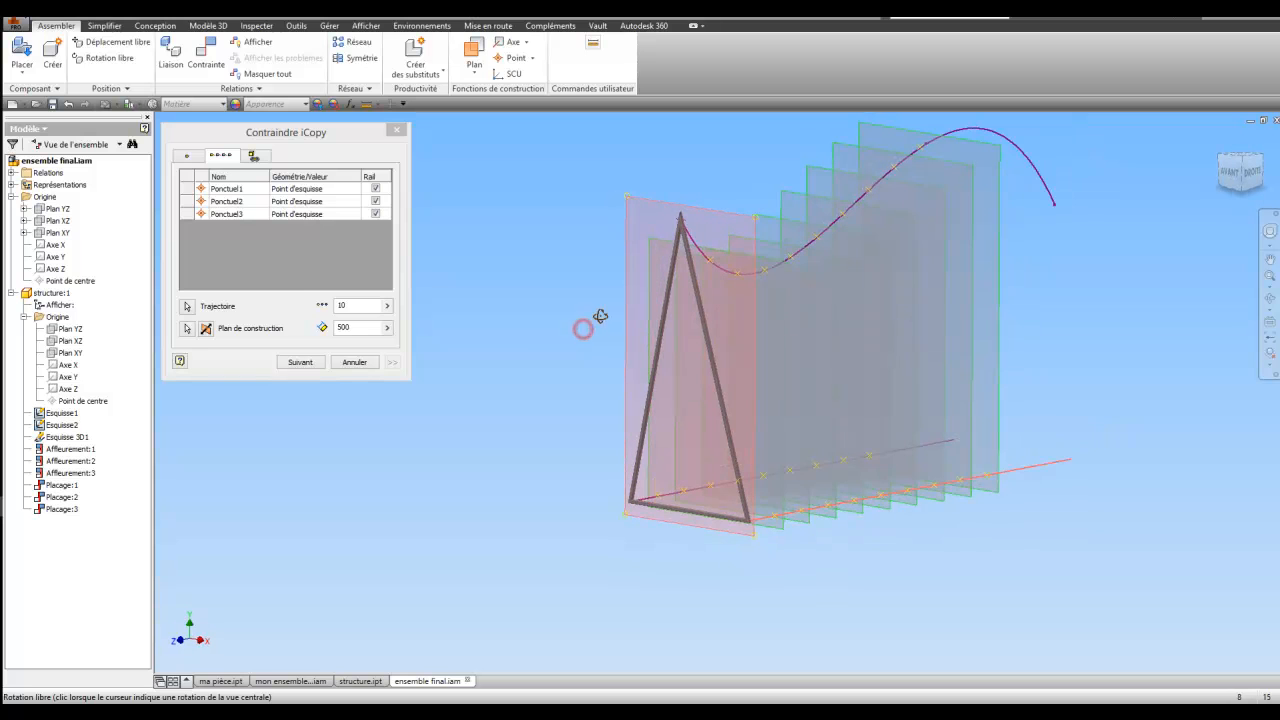
right_click(558, 374)
left_click(478, 372)
scroll(636, 386, "up", 3)
middle_click_drag(634, 388, 594, 413)
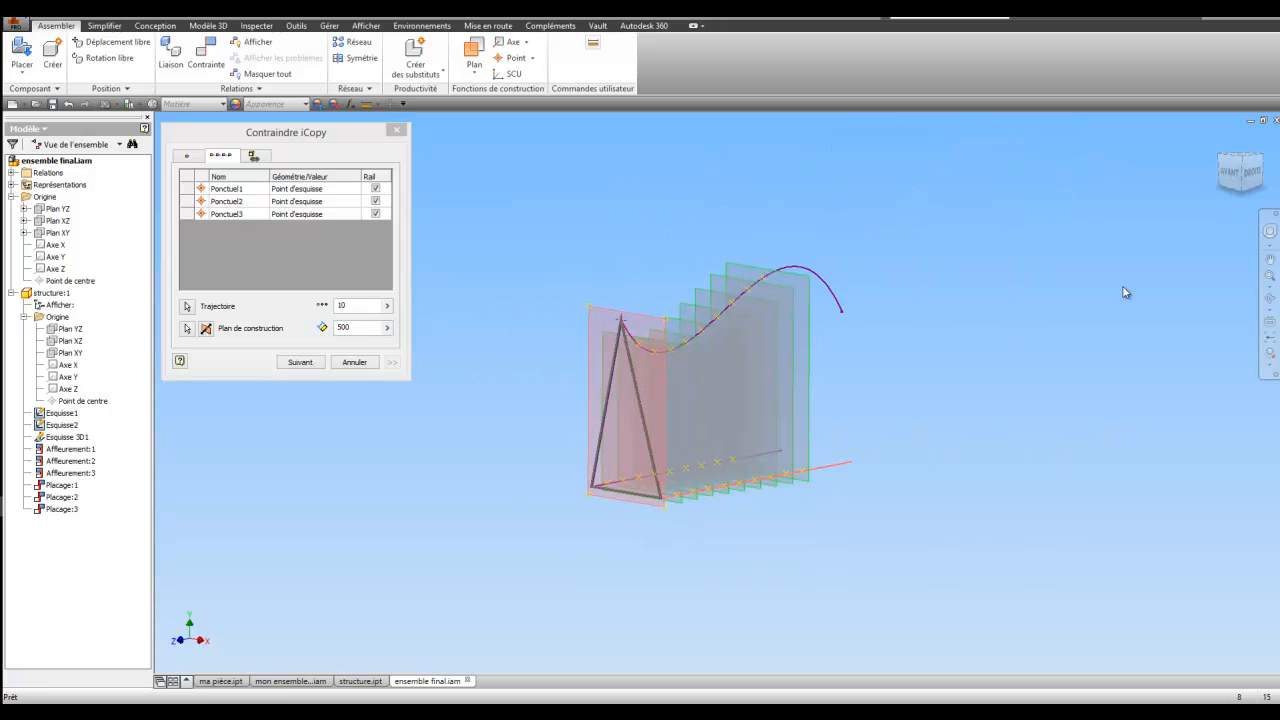
left_click(1270, 298)
left_click_drag(1006, 363, 754, 408)
right_click(754, 408)
left_click(670, 404)
Change the number of iCopy occurrences to 12 and continue to the component copy/reuse settings.
left_click(342, 305)
type("12")
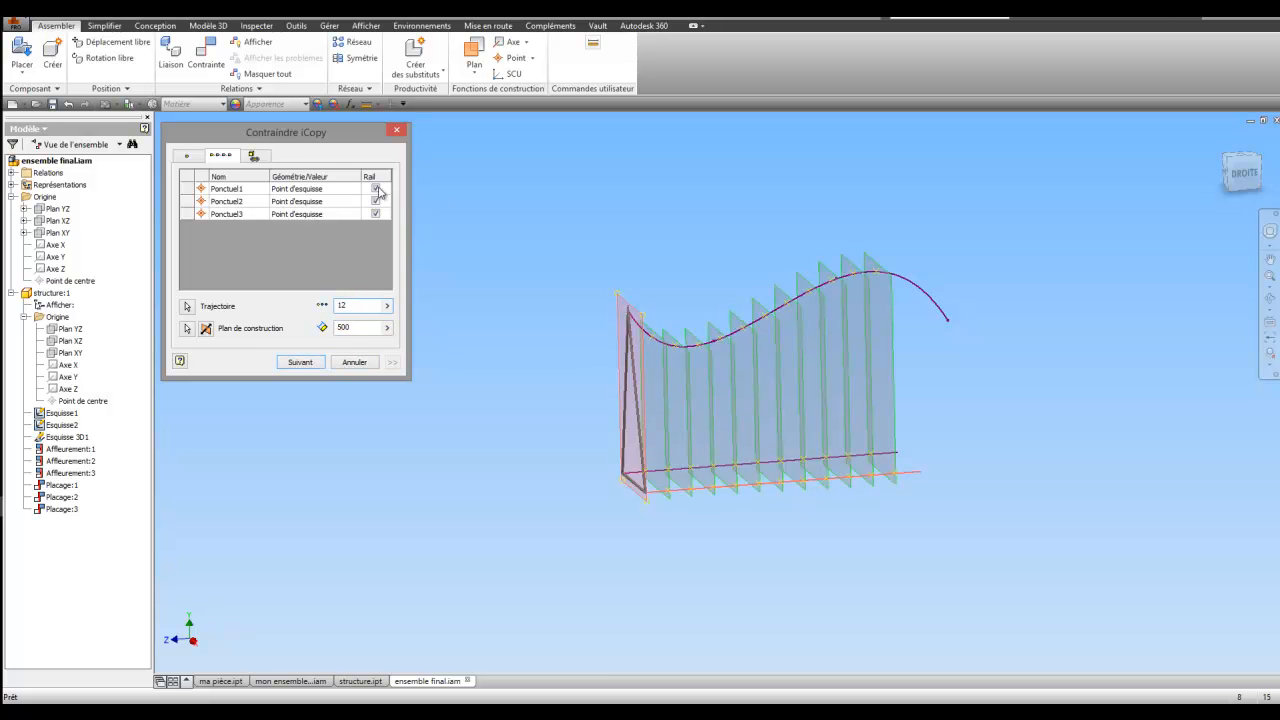
left_click(292, 365)
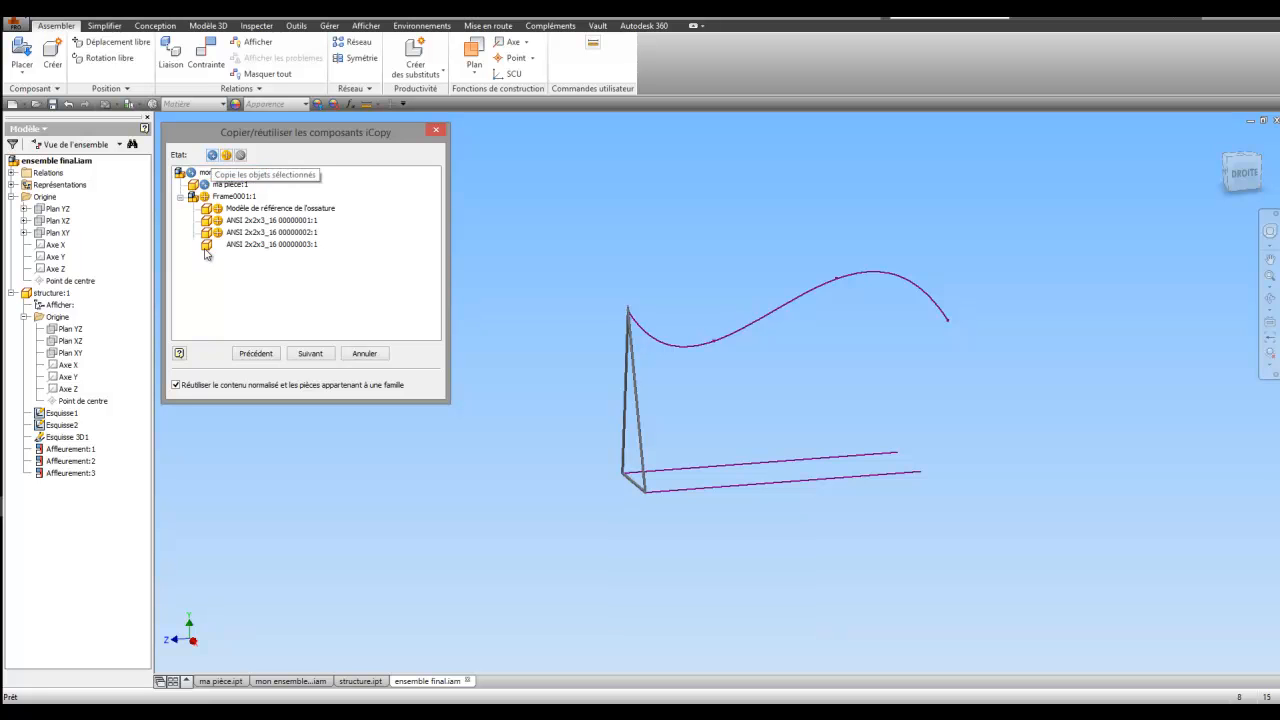
Turn off reuse of standard content and family parts, and set Frame0001 with all its members to be copied.
left_click(175, 385)
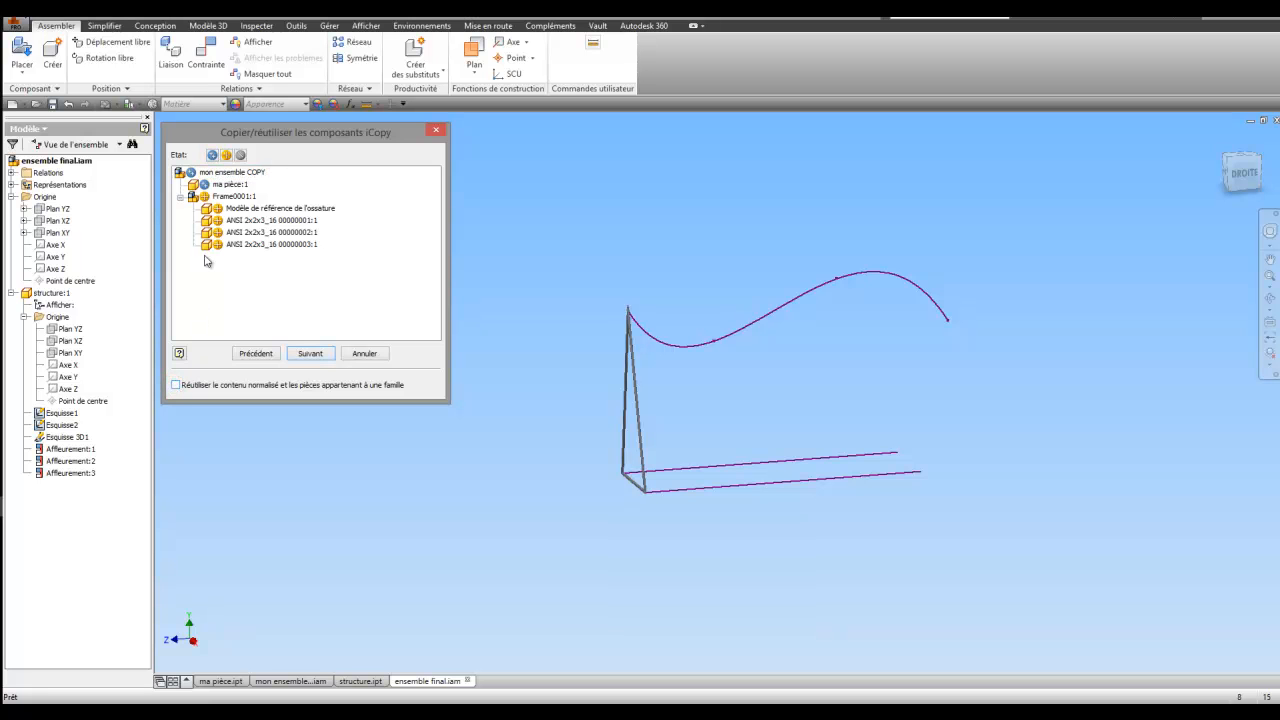
left_click(204, 198)
left_click(204, 198)
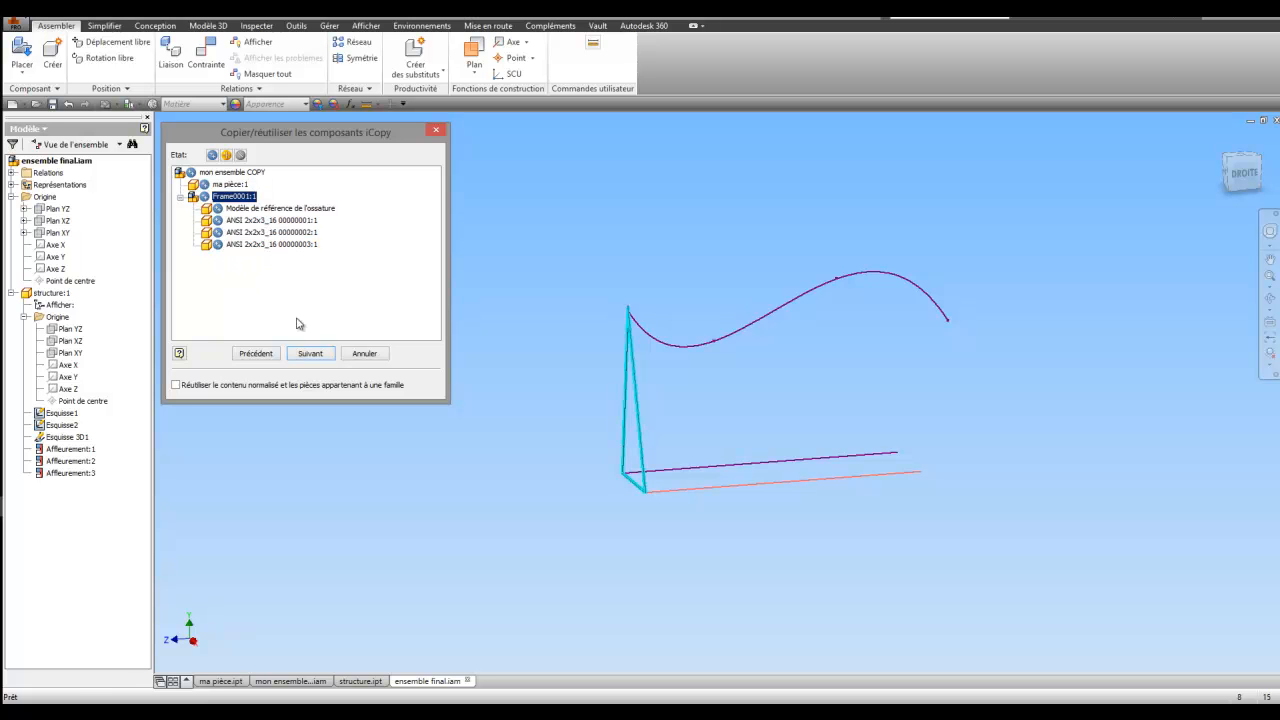
Review the proposed iCopy file names, keep them with the destination path location, and generate the copies.
left_click(311, 353)
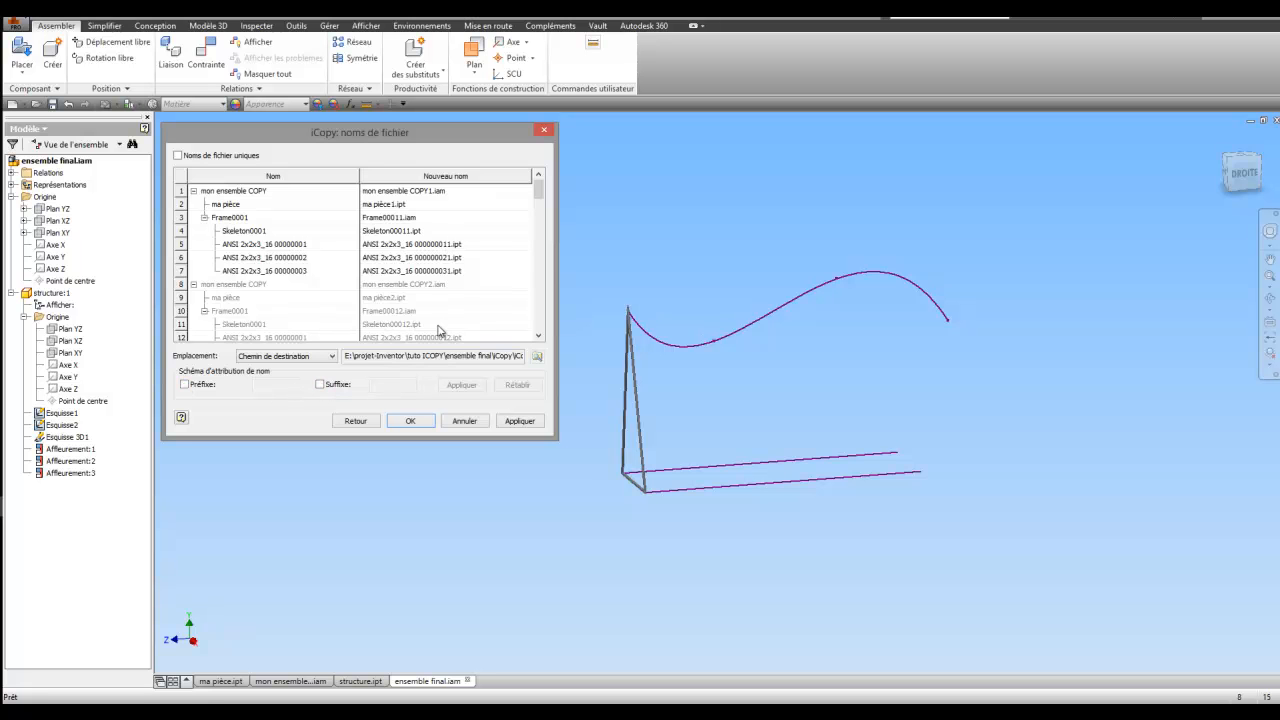
mouse_move(540, 190)
left_mouse_down()
mouse_move(547, 334)
mouse_move(540, 193)
left_mouse_up()
left_click(411, 421)
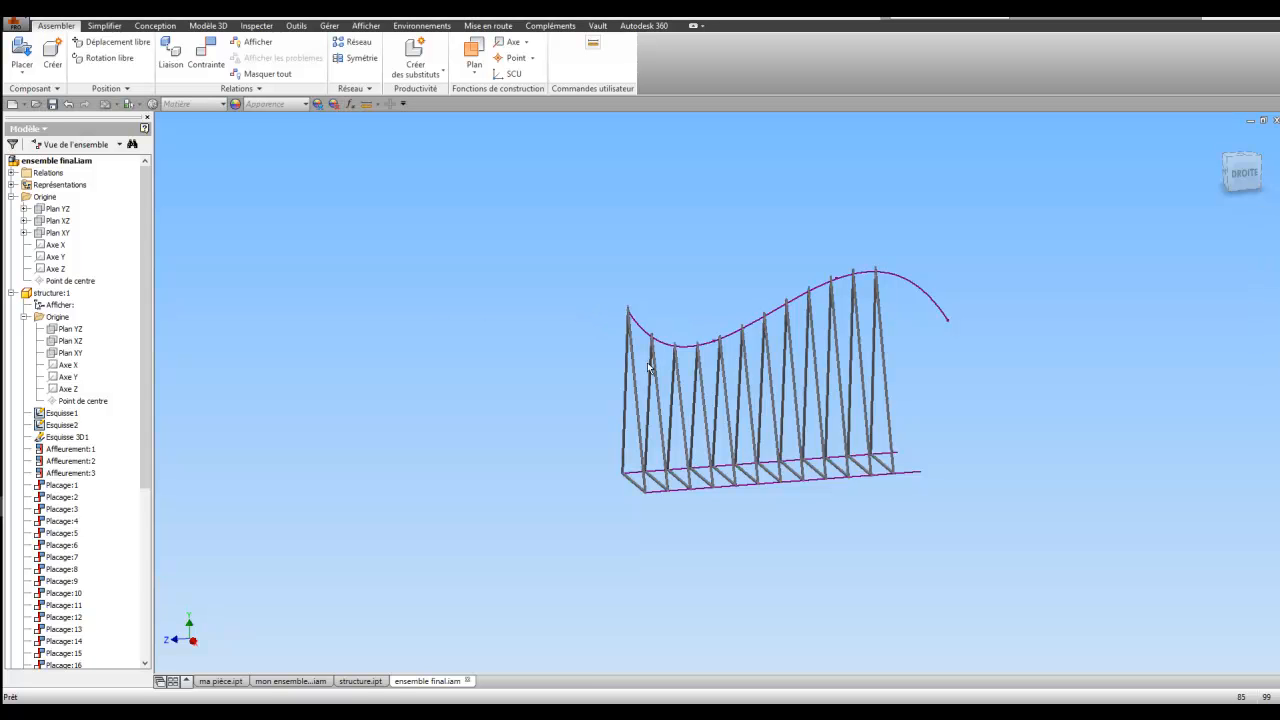
Inspect the generated triangular frames along the rails and spline from different angles.
scroll(701, 388, "up", 5)
scroll(706, 388, "down", 5)
left_click(1268, 300)
left_click_drag(690, 372, 822, 407)
left_click_drag(788, 413, 580, 437)
right_click(580, 440)
left_click(486, 443)
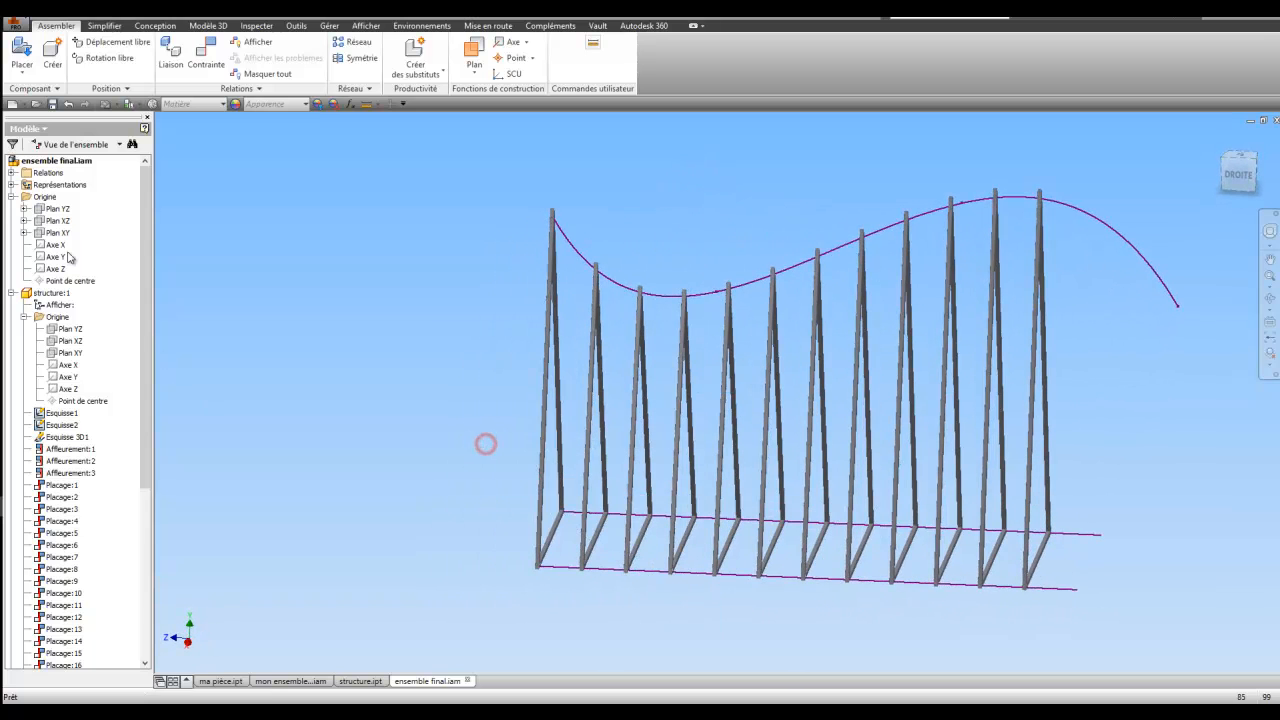
Collapse the origin and structure nodes, expand iCopy:1, and open its first copy, mon ensemble COPY1, in its own window.
left_click(12, 197)
left_click(12, 209)
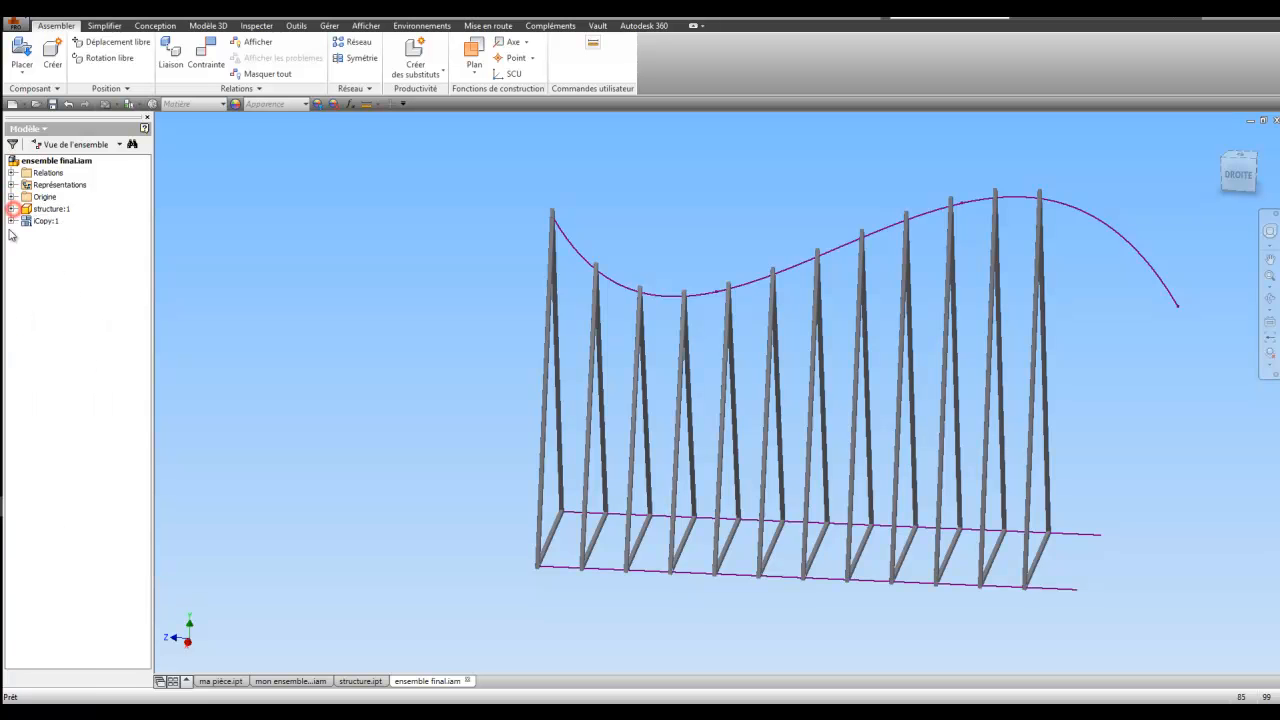
left_click(12, 222)
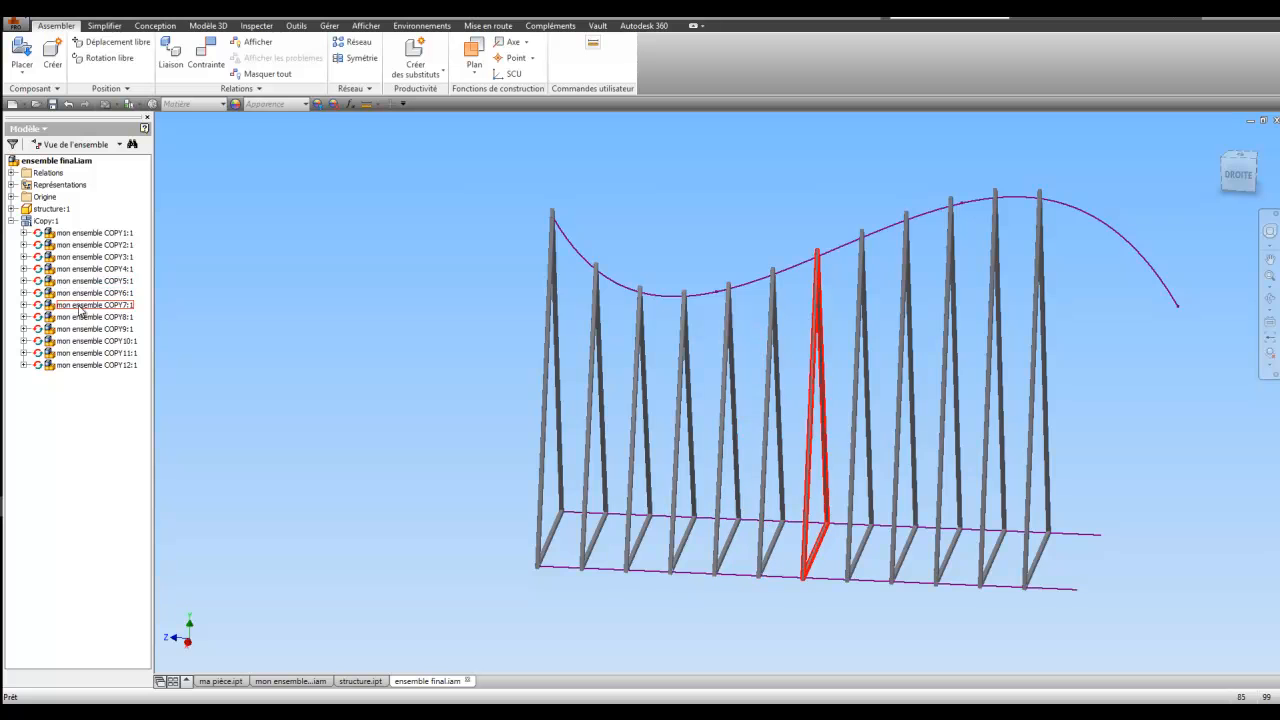
left_click(63, 236)
right_click(63, 238)
left_click(82, 268)
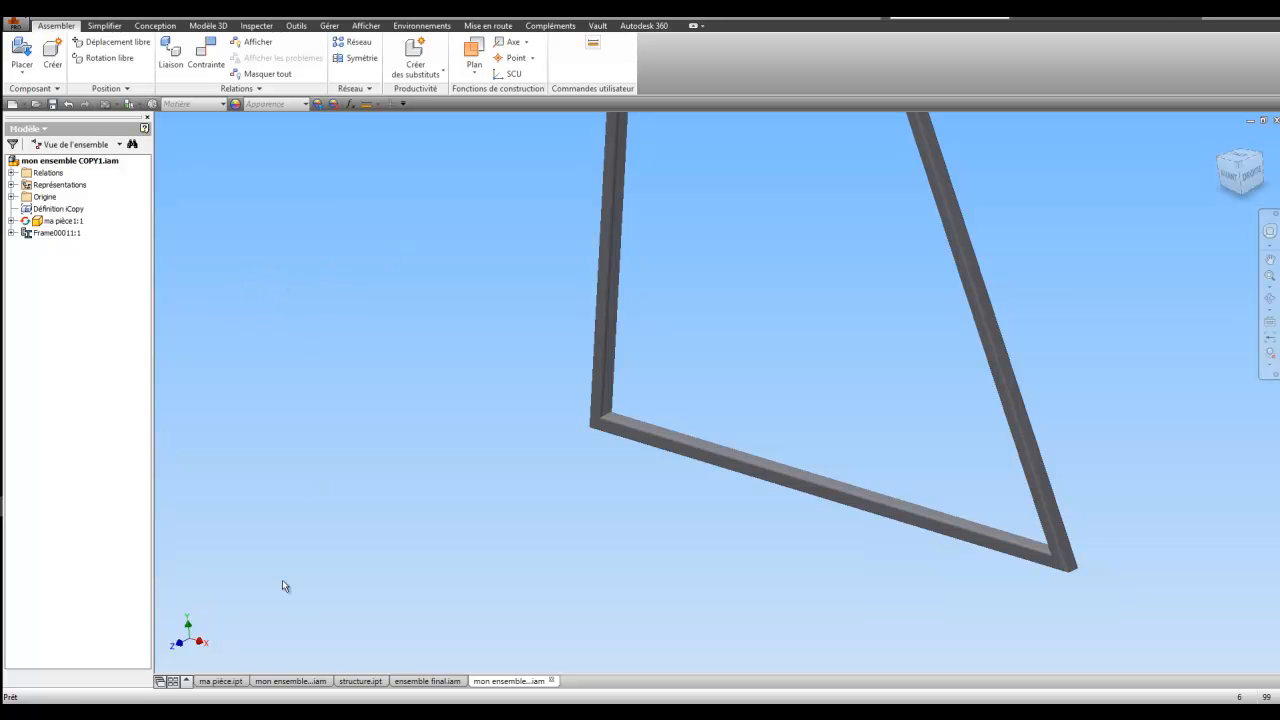
scroll(590, 364, "down", 5)
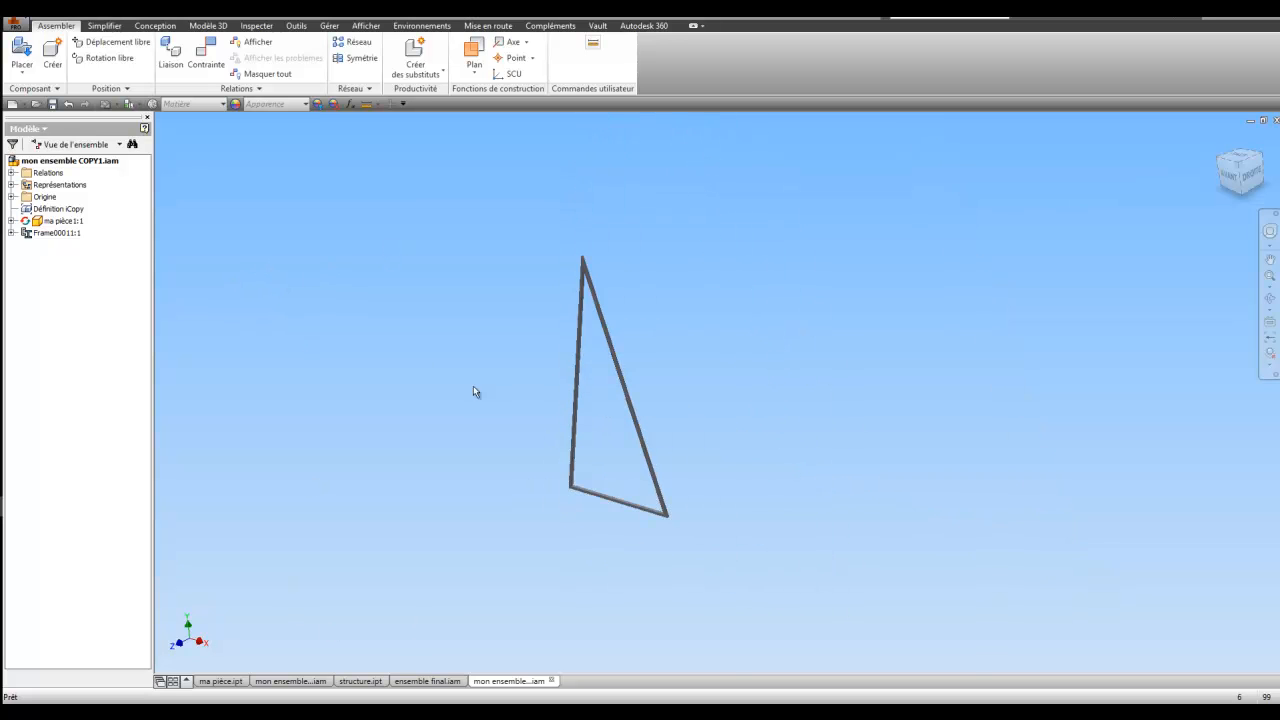
left_click(11, 232)
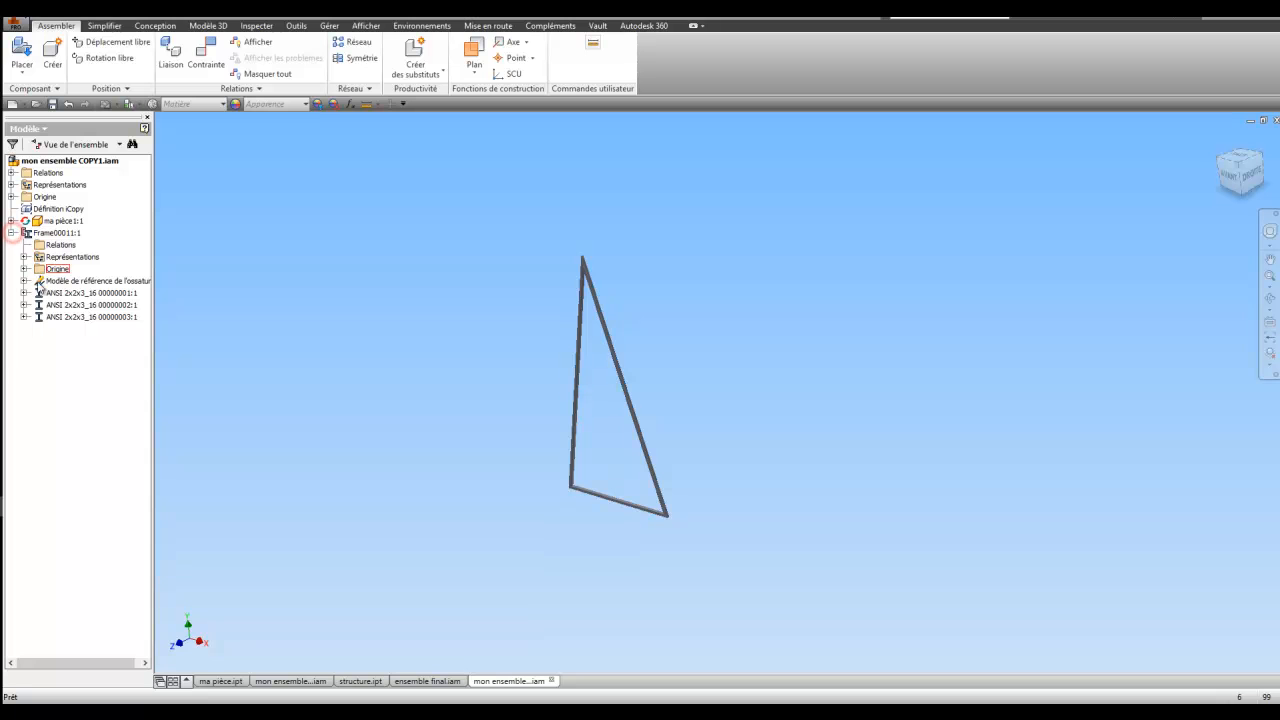
right_click(51, 292)
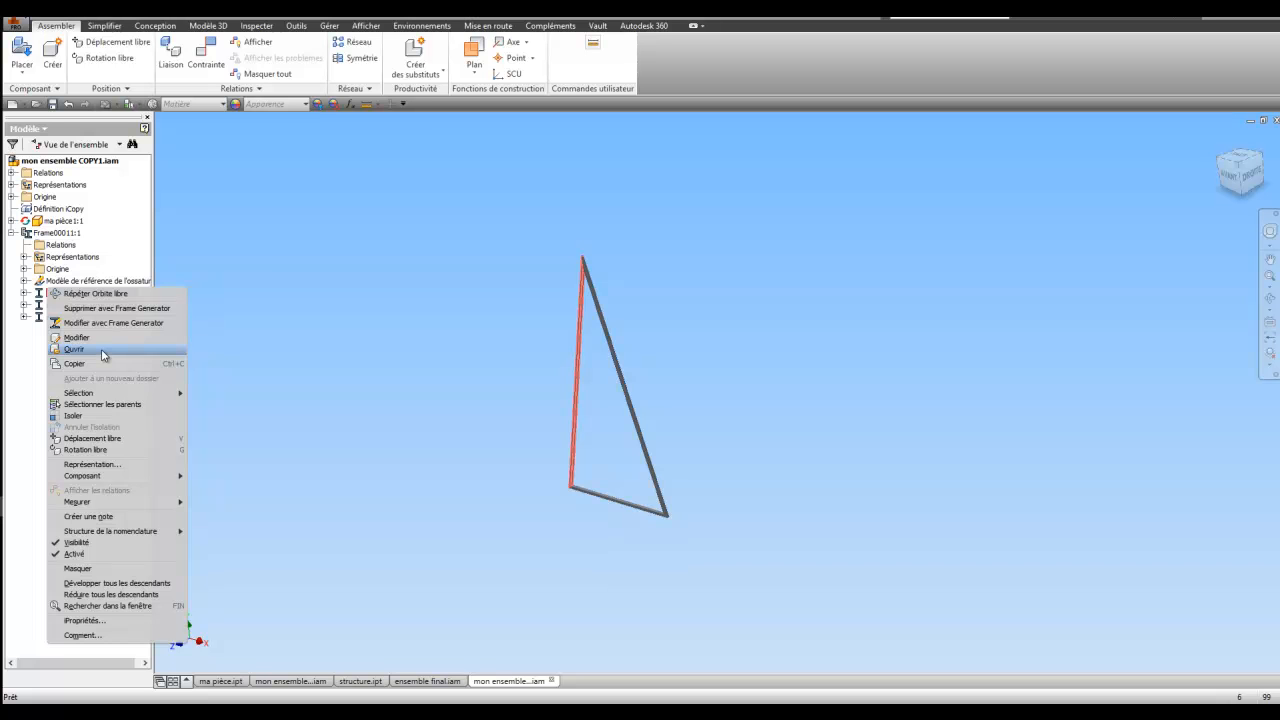
left_click(74, 348)
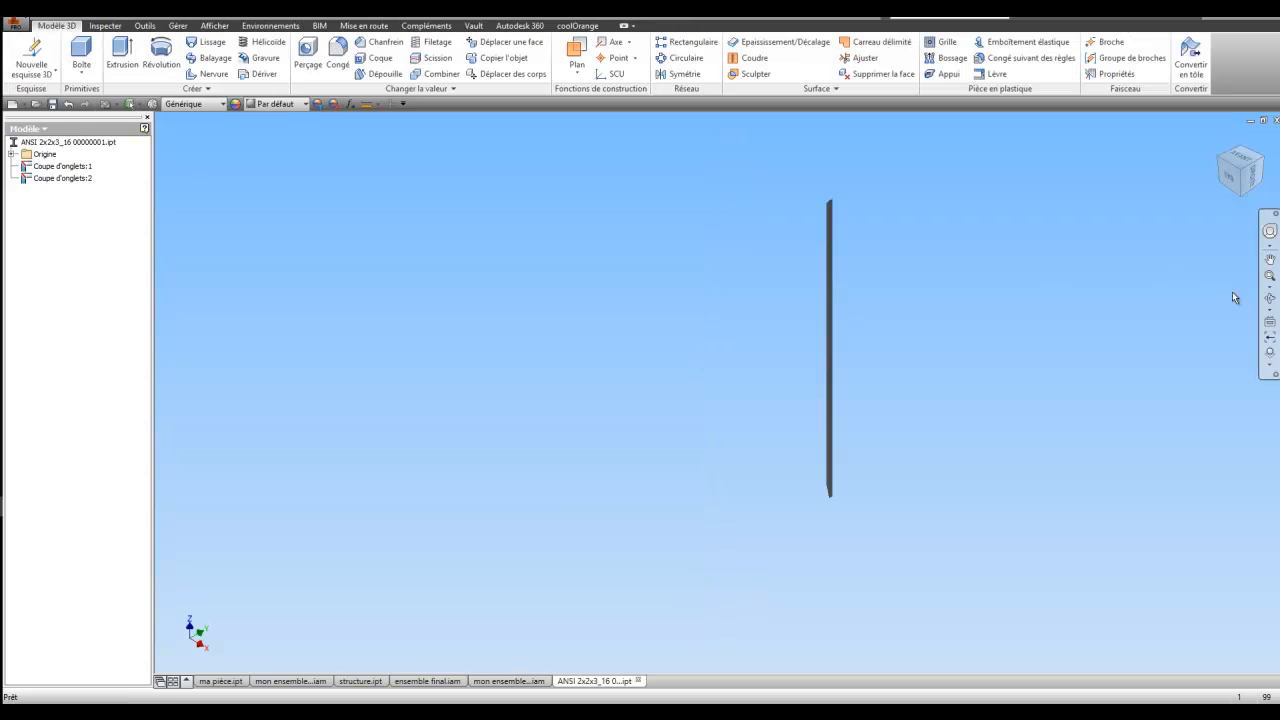
left_click(1266, 302)
left_click_drag(911, 317, 589, 397)
right_click(589, 395)
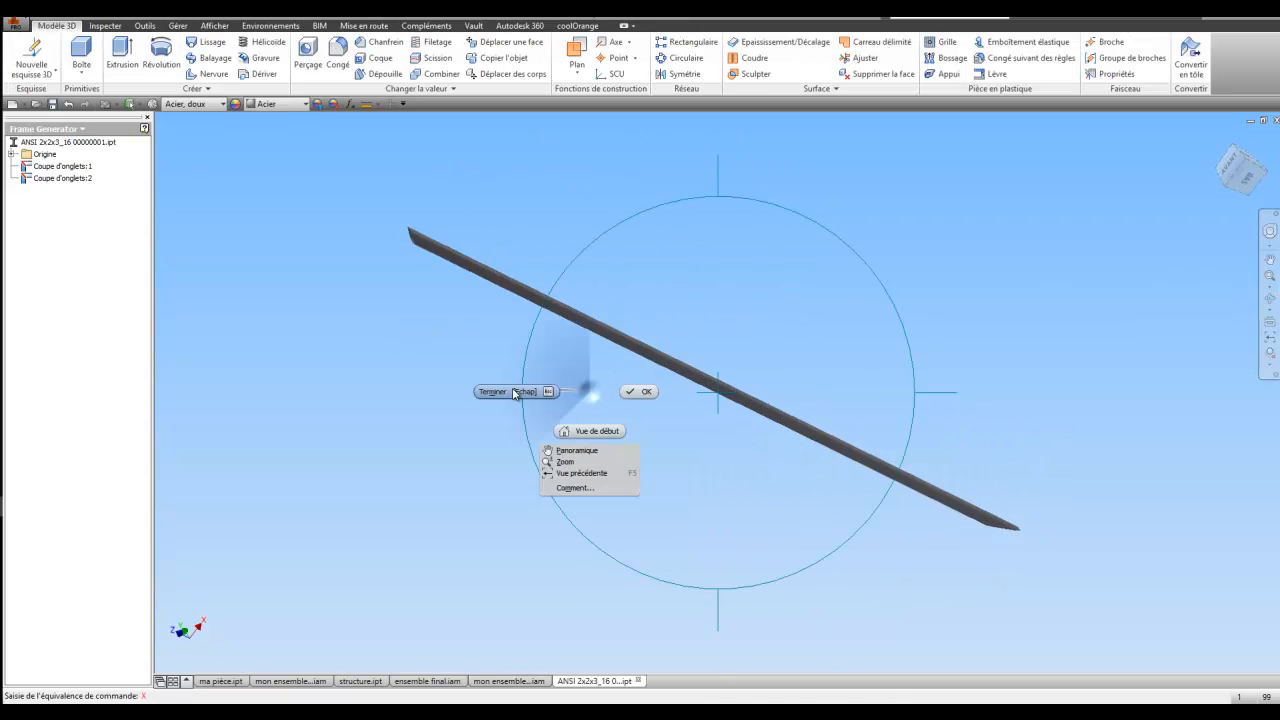
left_click(503, 392)
Return to ensemble final.iam and examine the complete row of triangular frames in perspective.
left_click(223, 685)
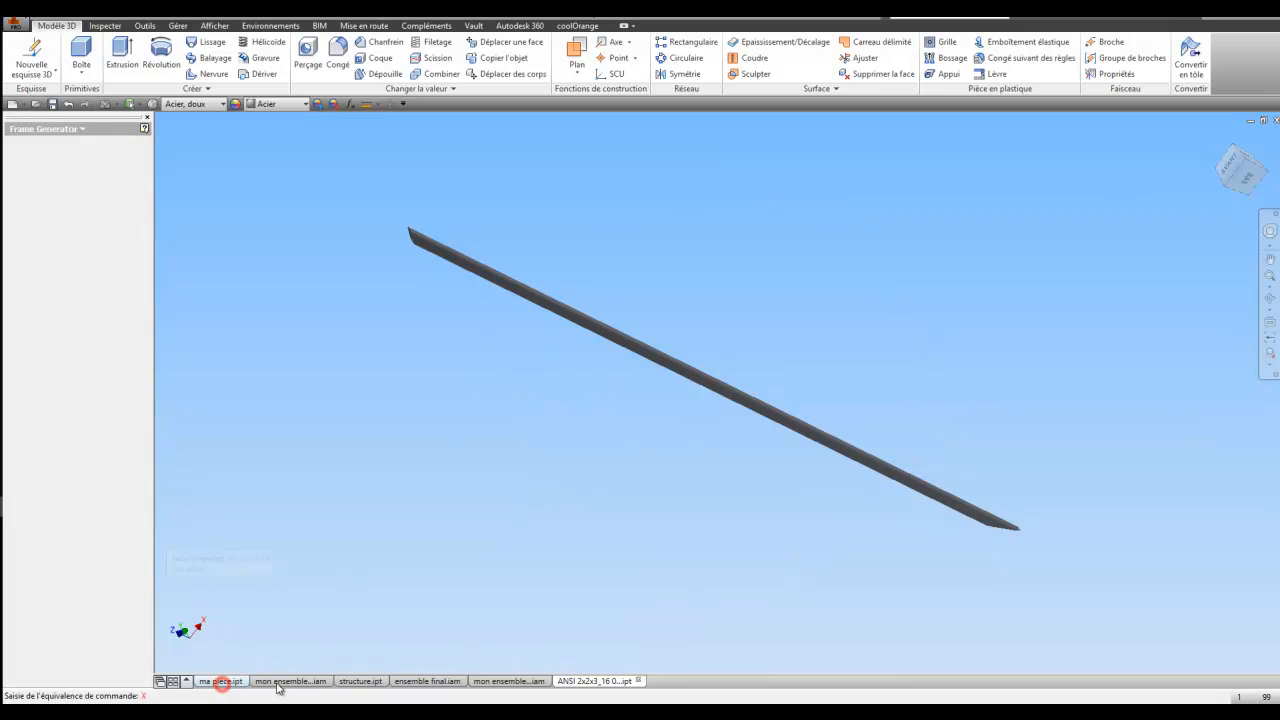
left_click(277, 683)
left_click(430, 681)
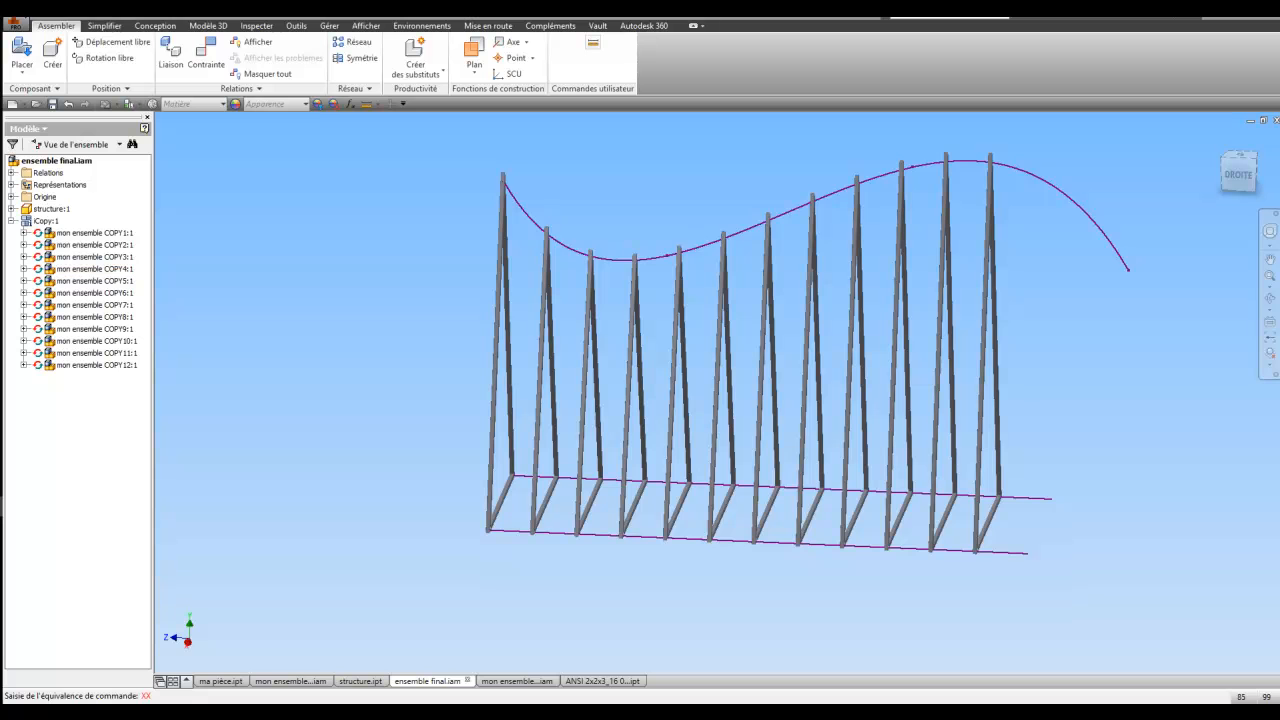
left_click(1270, 300)
left_click_drag(794, 429, 843, 458)
middle_click_drag(628, 425, 709, 408)
scroll(709, 408, "down", 5)
scroll(708, 407, "up", 4)
scroll(697, 397, "up", 3)
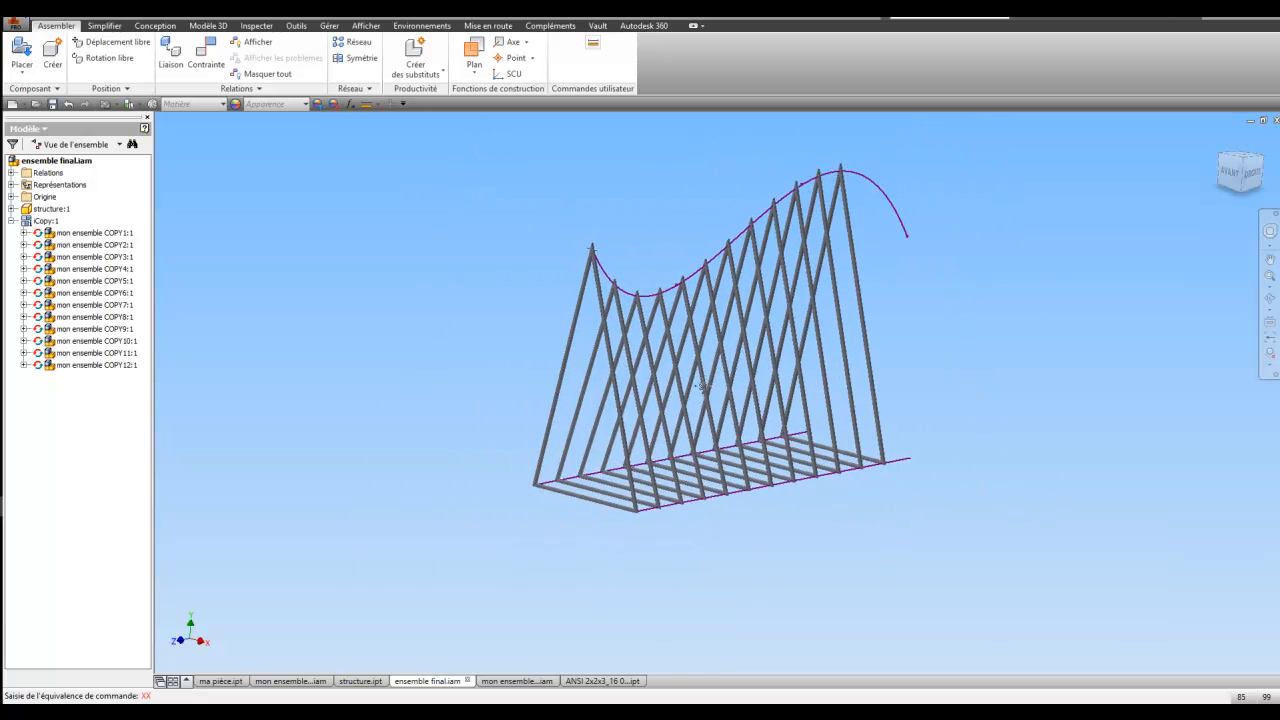